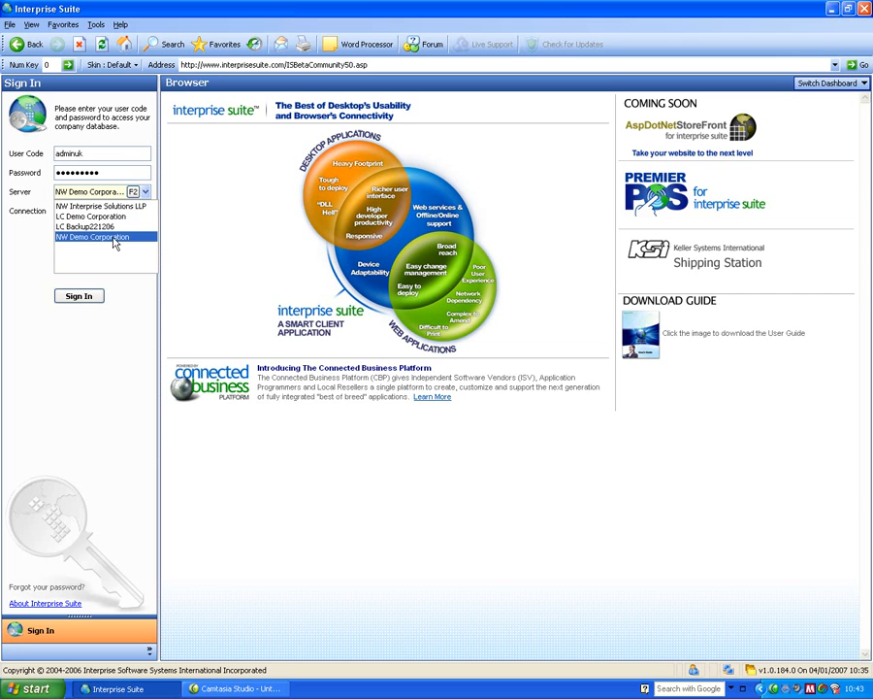
Sign in to the NW Demo Corporation company database using a LAN connection.
left_click(113, 239)
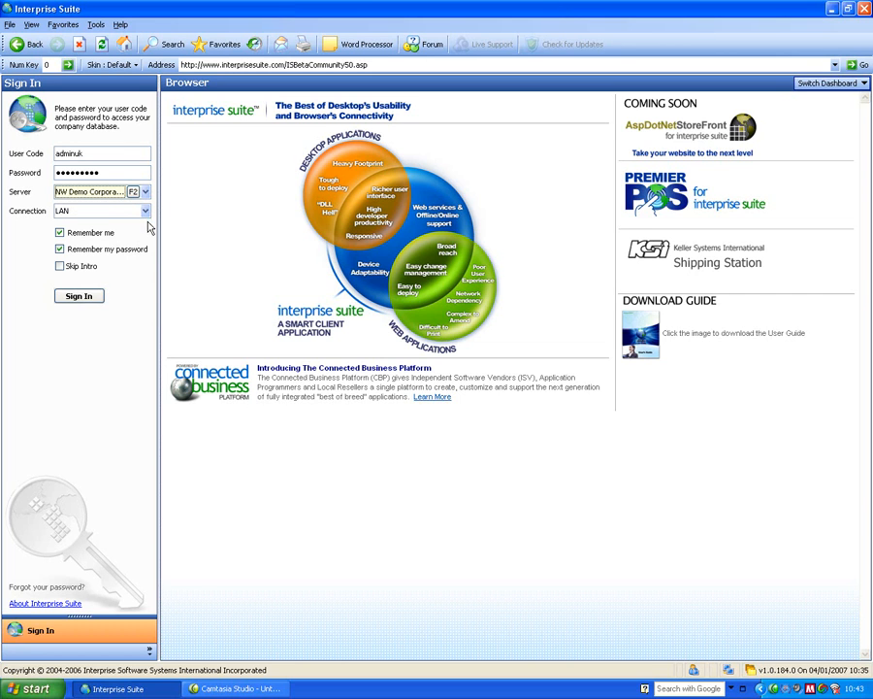
left_click(145, 212)
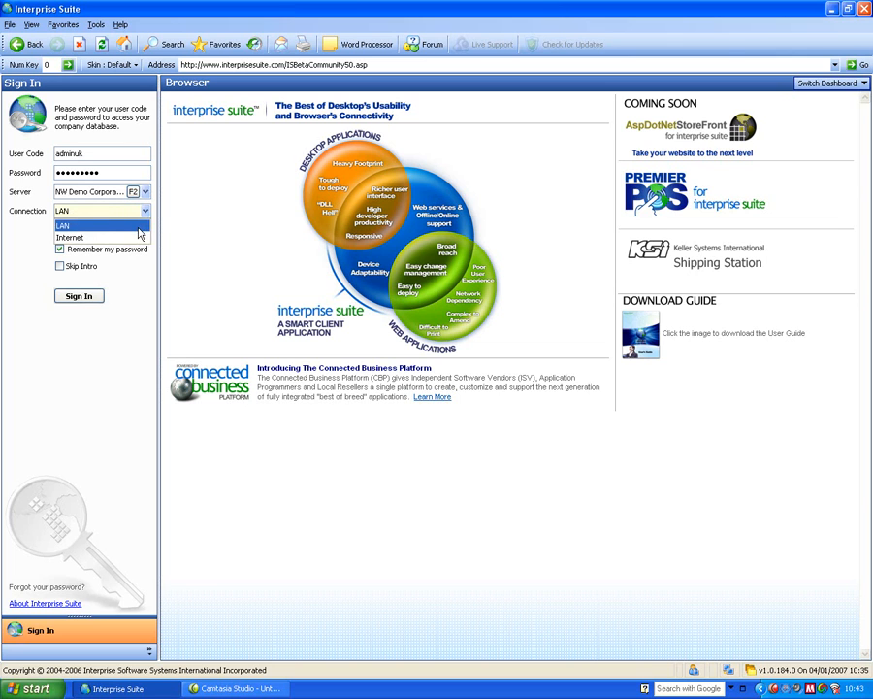
left_click(138, 226)
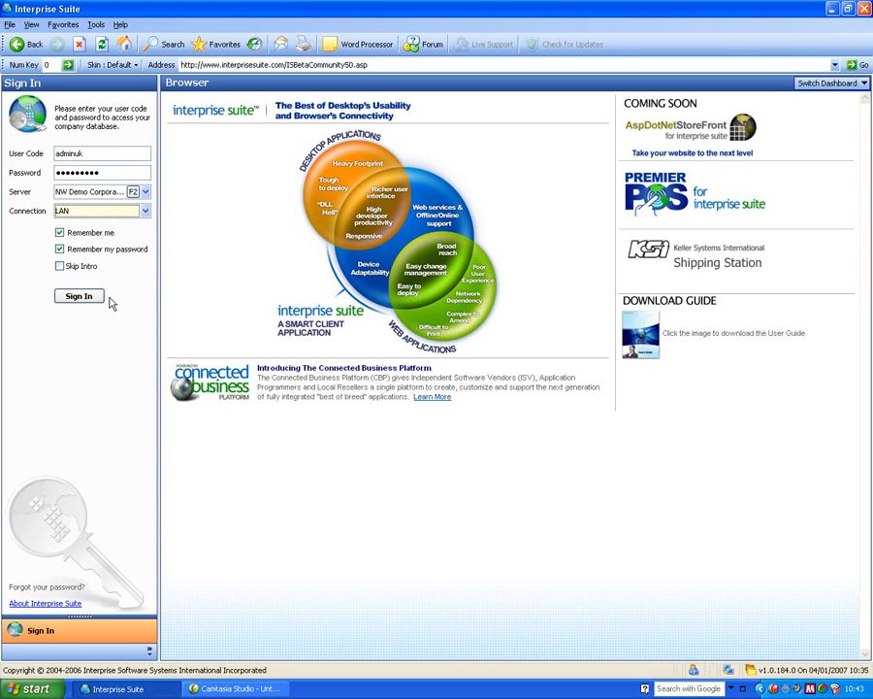
left_click(79, 296)
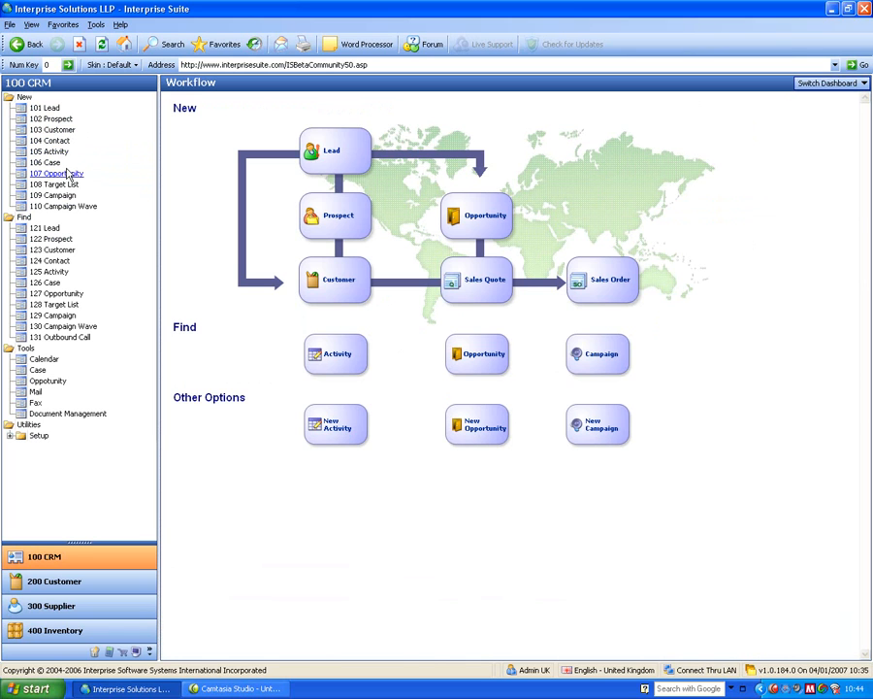
Open the An Example Lead Company record from the Find Customer list and move its window aside.
left_click(53, 250)
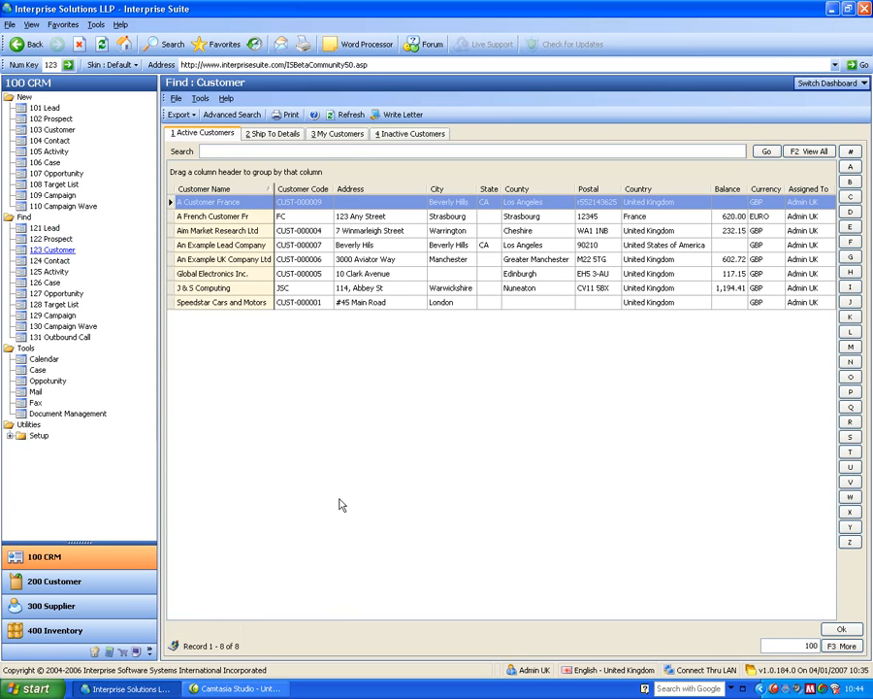
left_click(208, 244)
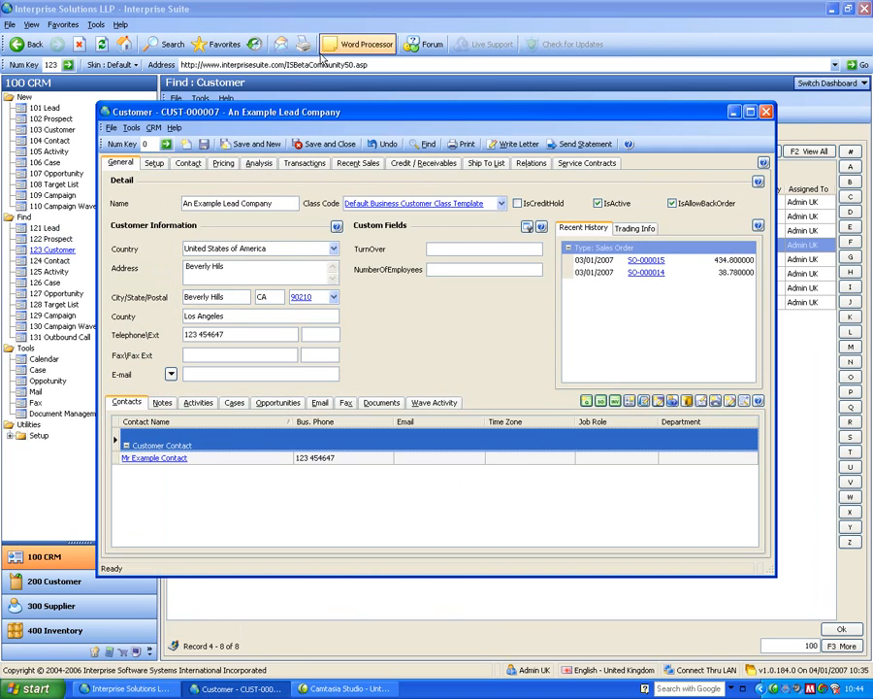
left_click_drag(312, 117, 439, 133)
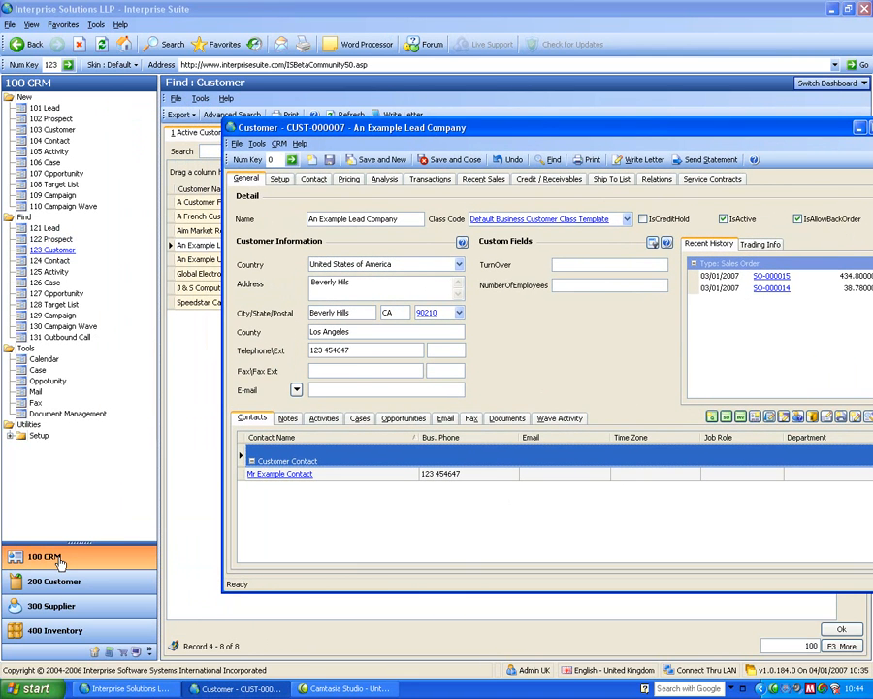
Resize the module navigation pane so only the 100 CRM and 200 Customer modules show.
left_click_drag(79, 549, 58, 388)
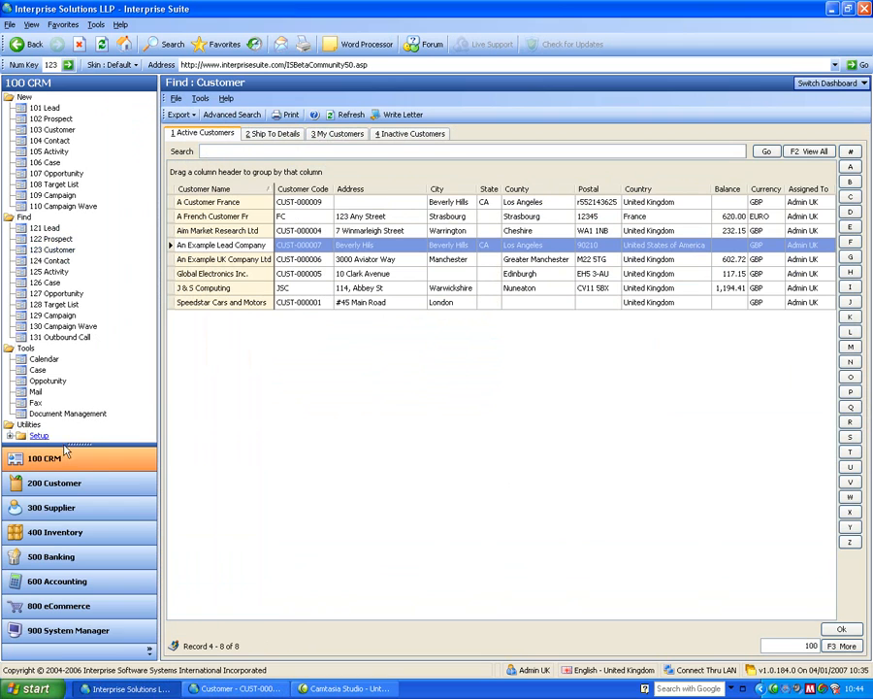
left_click_drag(79, 445, 90, 660)
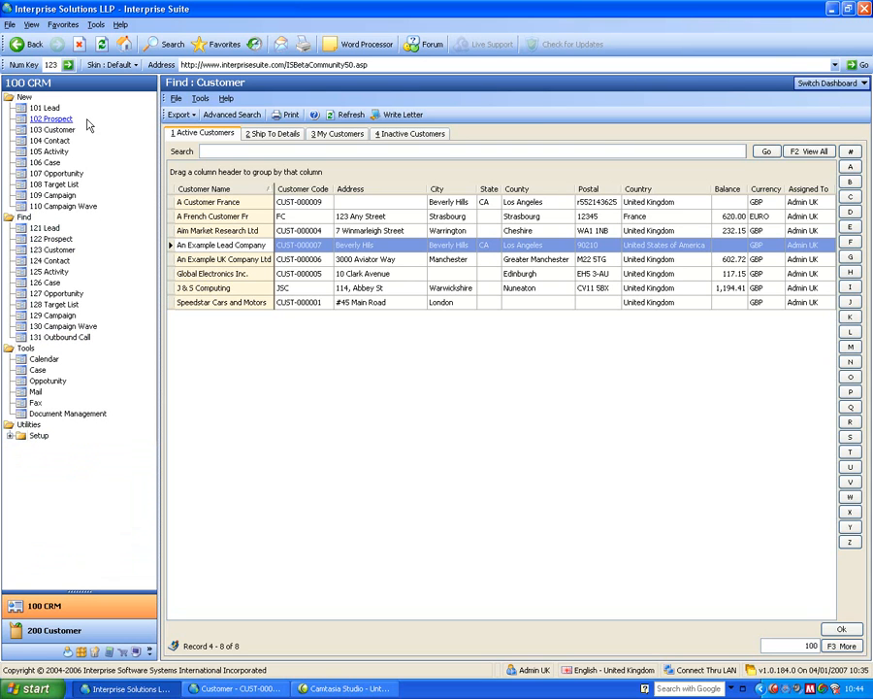
Apply the Money Twins skin, then The Asphalt World skin to the interface.
left_click(110, 66)
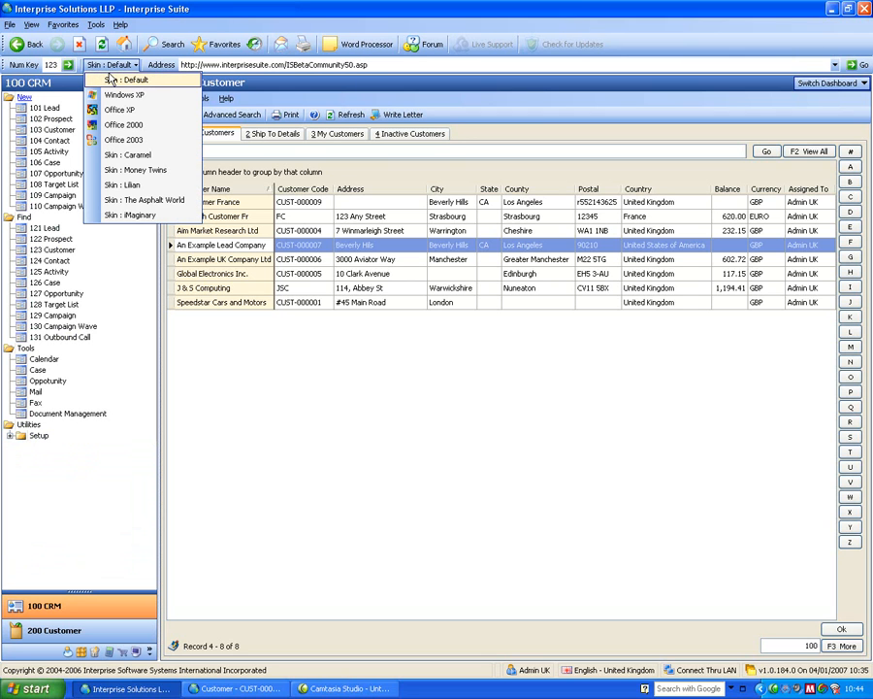
left_click(112, 170)
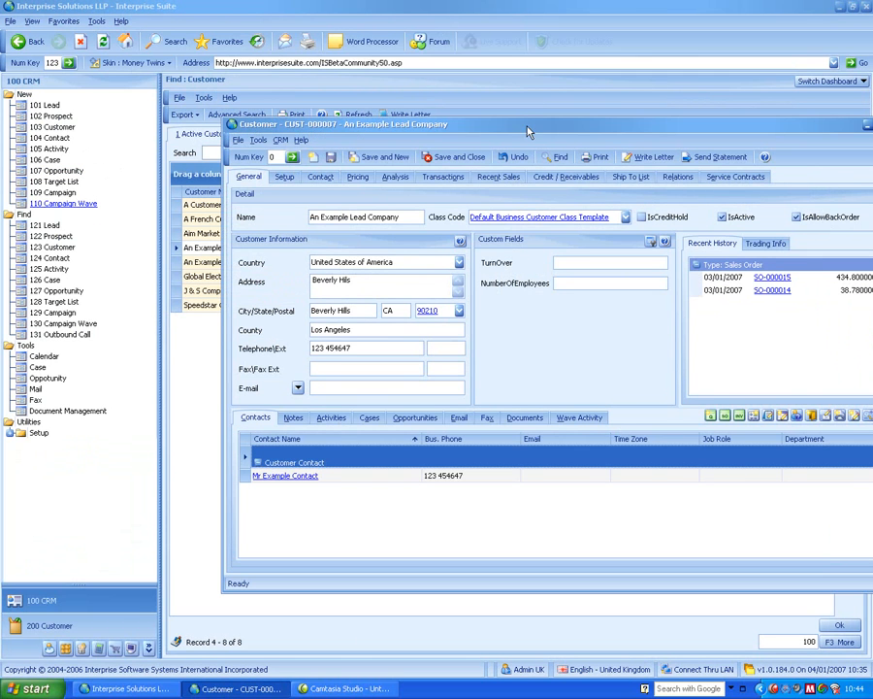
left_click_drag(529, 131, 496, 140)
left_click(131, 62)
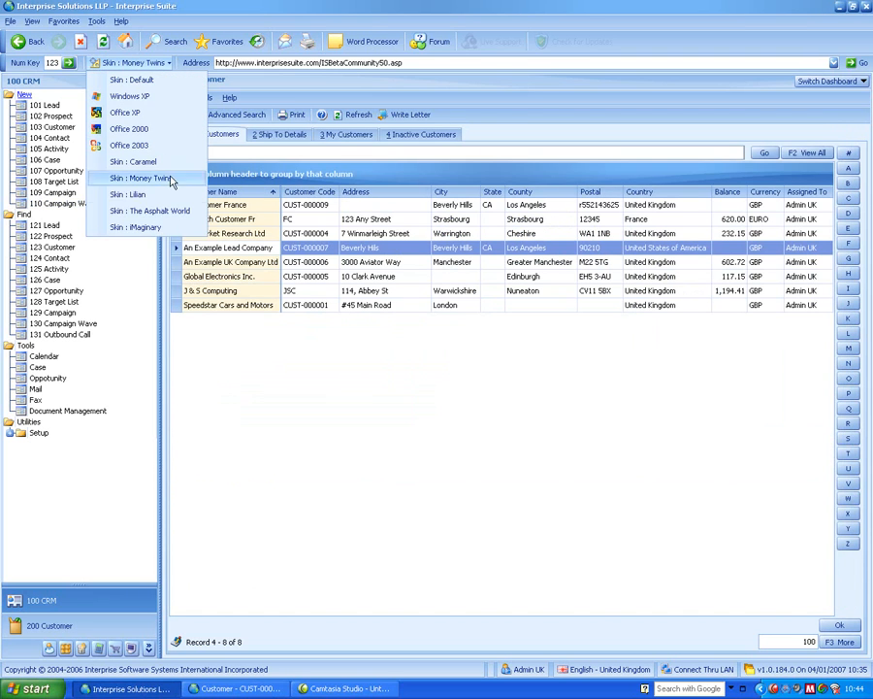
left_click(150, 209)
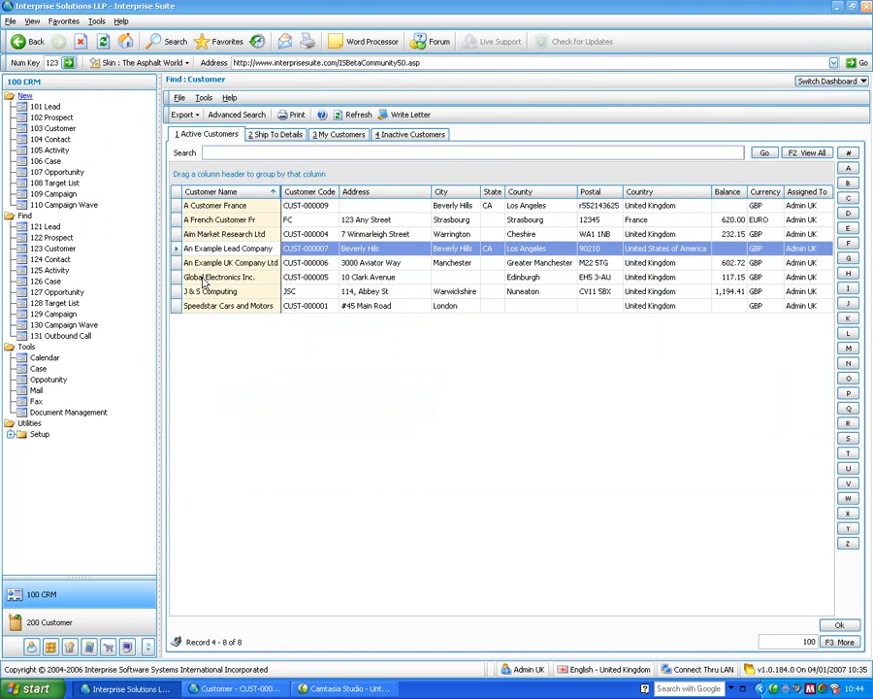
Bring up the customer record window and switch the skin back to Default.
left_click(257, 688)
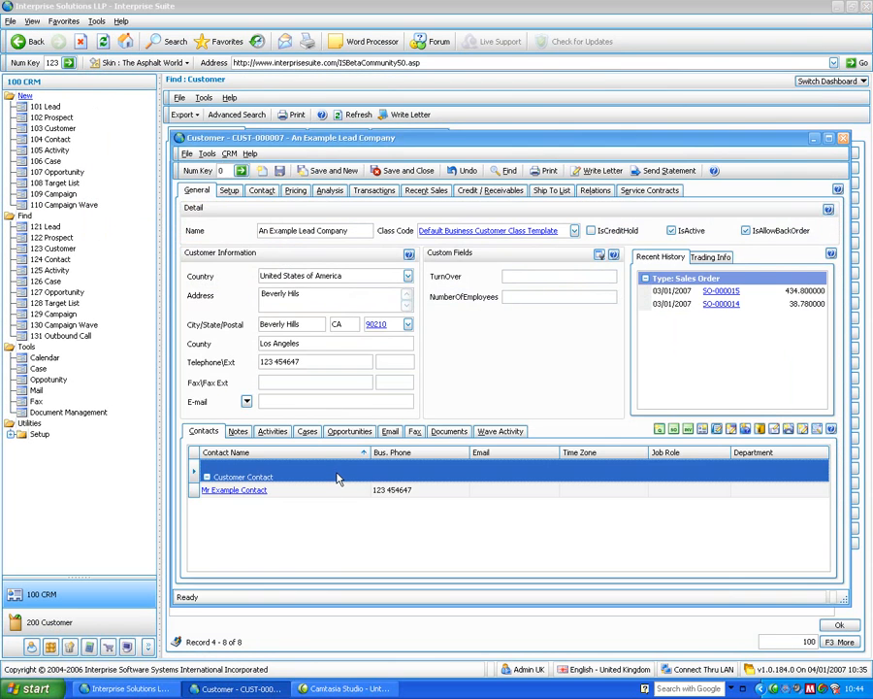
left_click(131, 62)
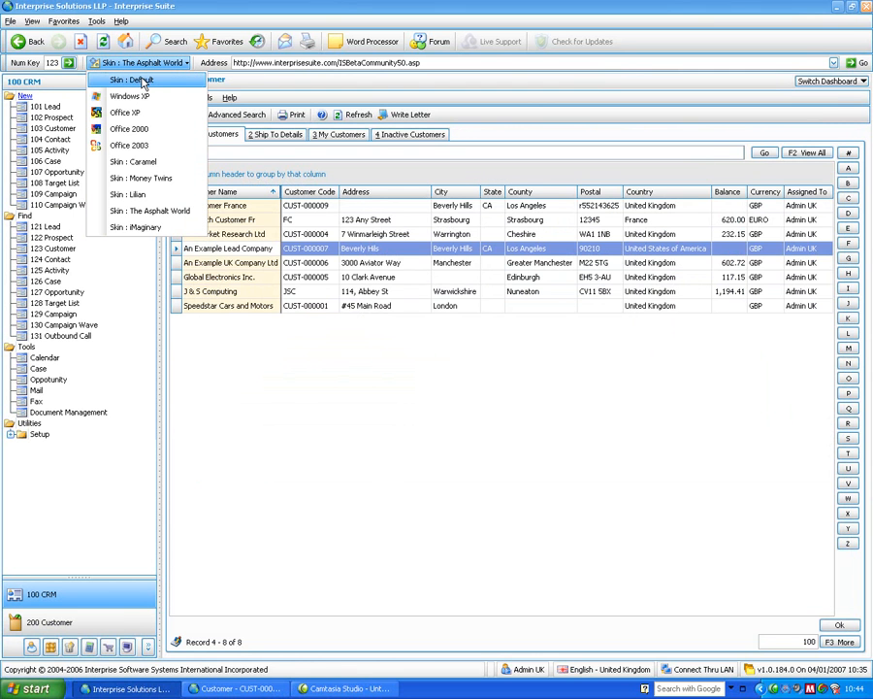
left_click(143, 80)
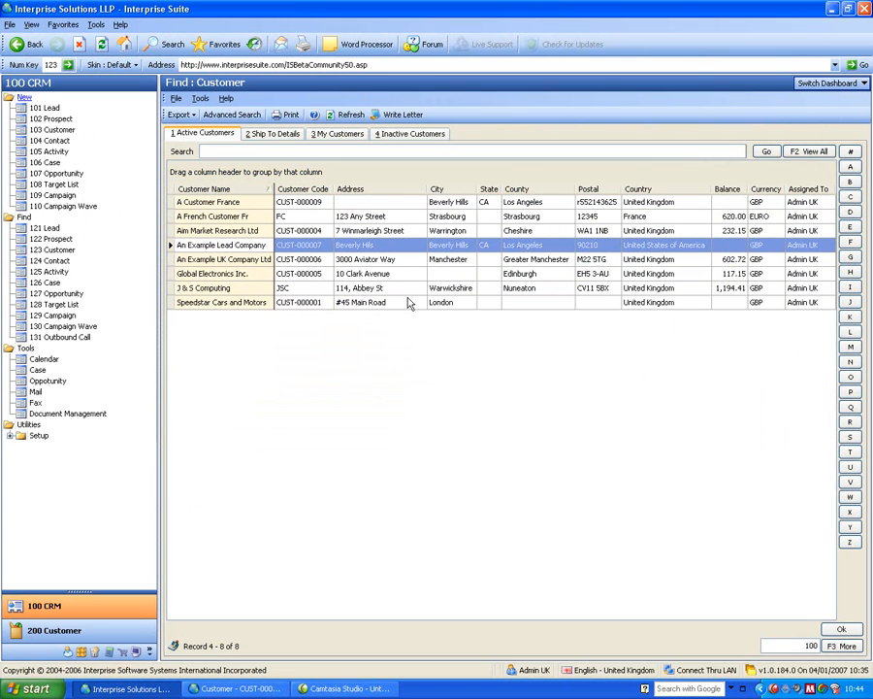
Close the An Example Lead Company customer record window.
left_click(248, 688)
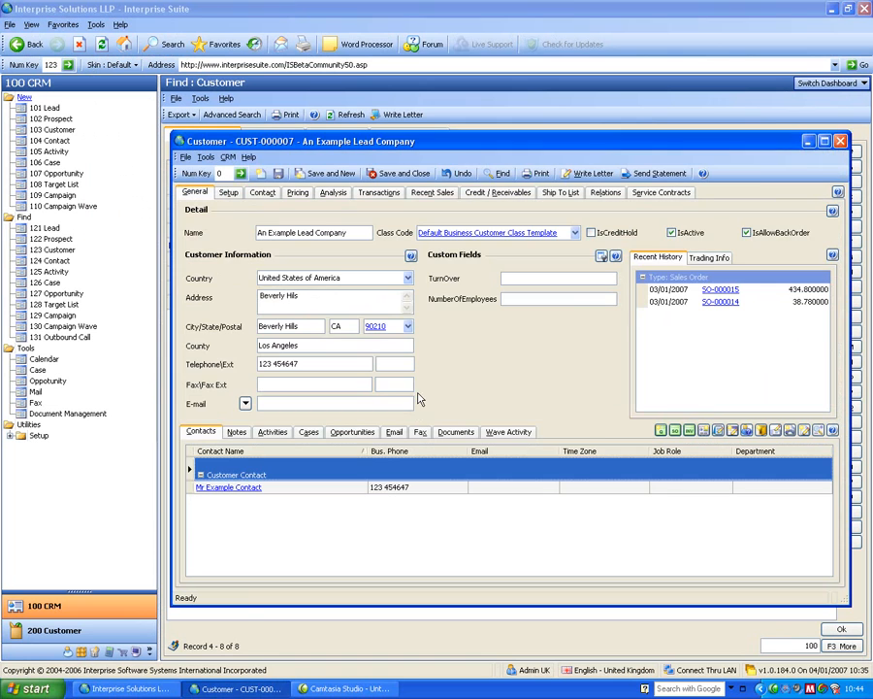
left_click(841, 141)
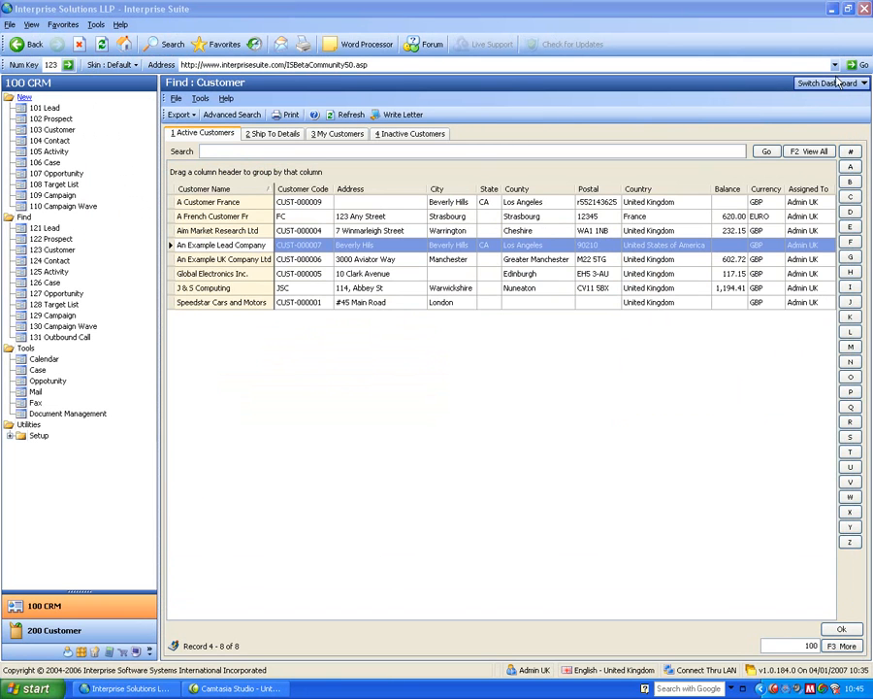
Switch the dashboard to Workflow.
left_click(834, 84)
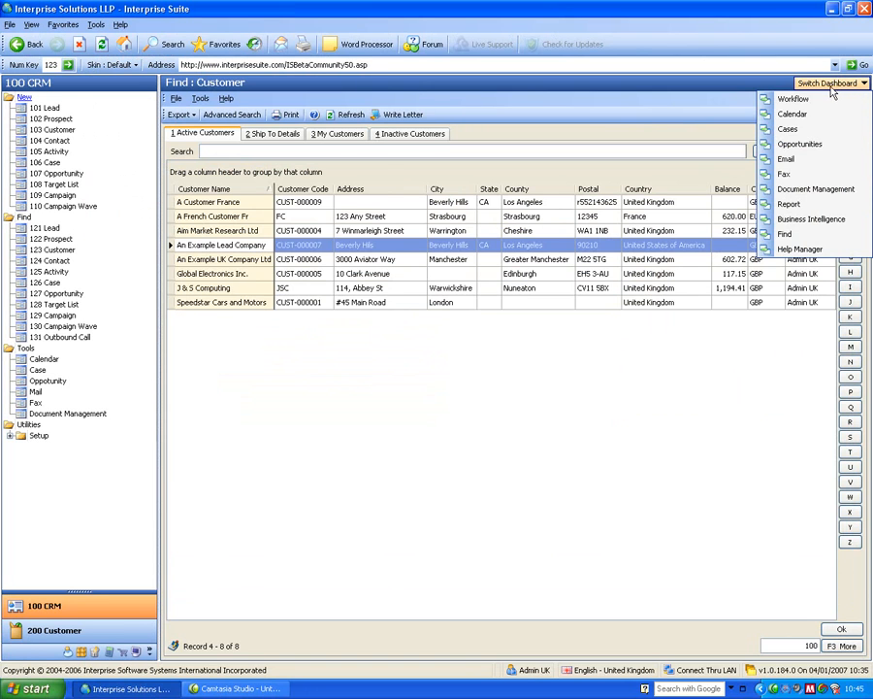
left_click(809, 98)
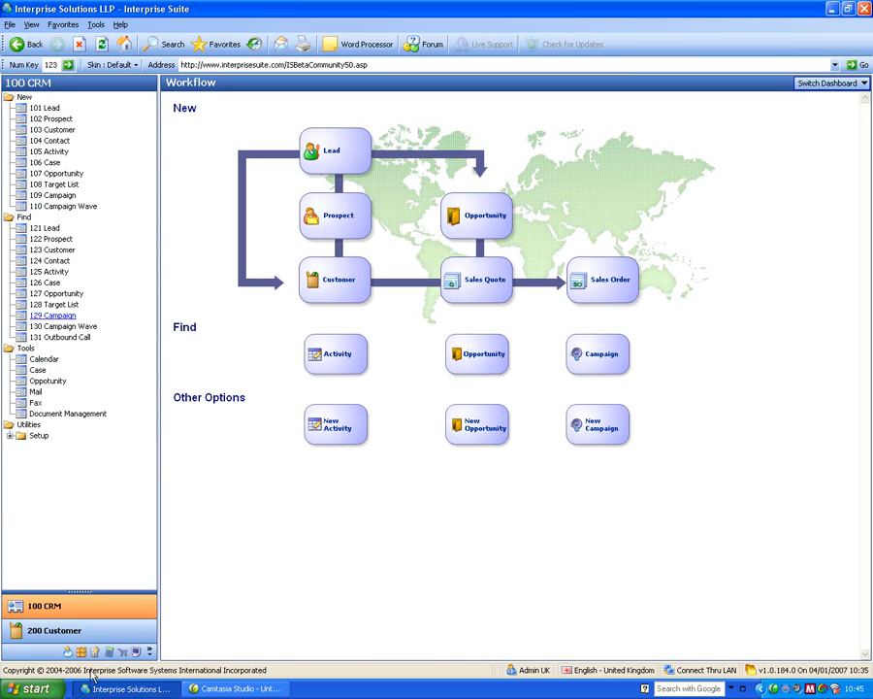
Switch to the 200 Customer module and back to the 100 CRM module.
left_click(53, 632)
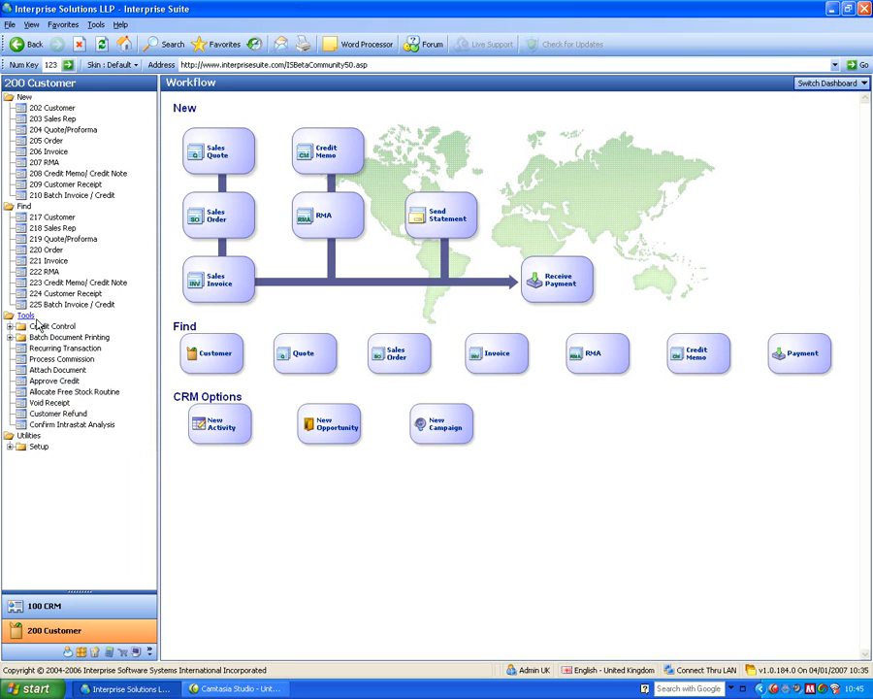
left_click(57, 612)
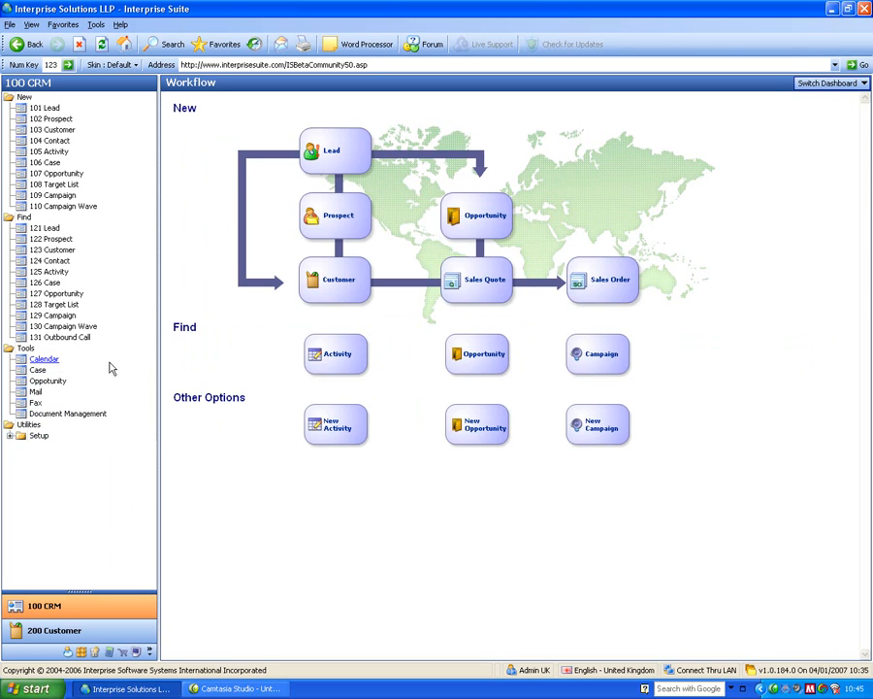
Create a new lead and name it An Example Lead Comapny.
left_click(46, 109)
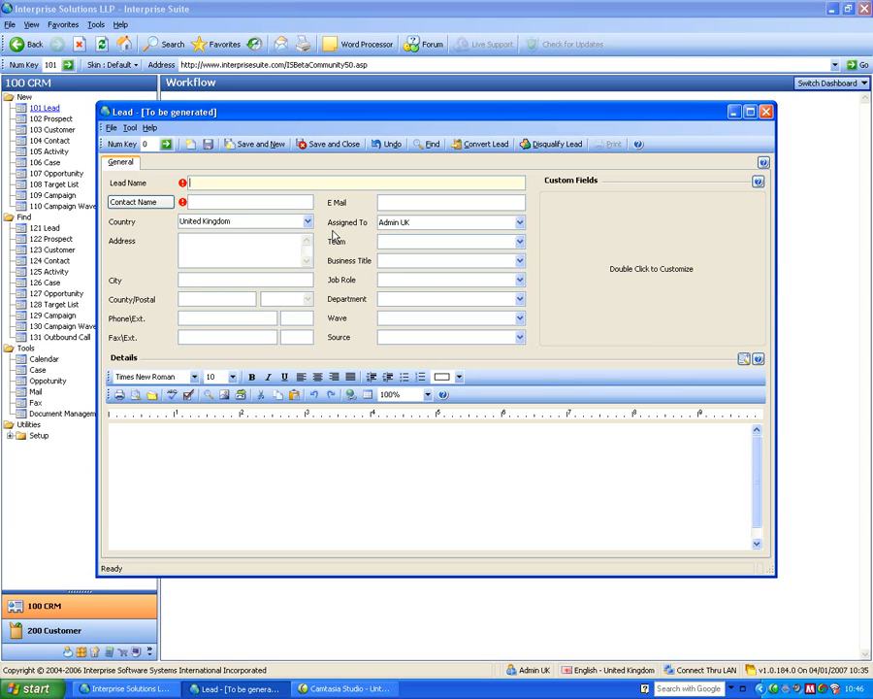
type("AN")
type(" Examplke")
key("Tab")
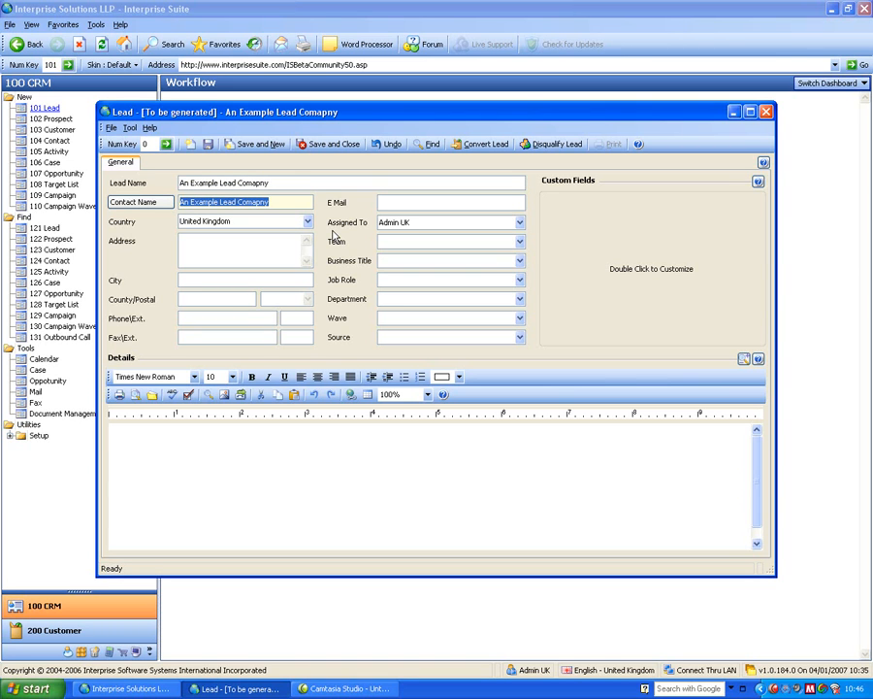
Set the lead's contact name to Mr Lead Contact.
type("Mr Lead Contact")
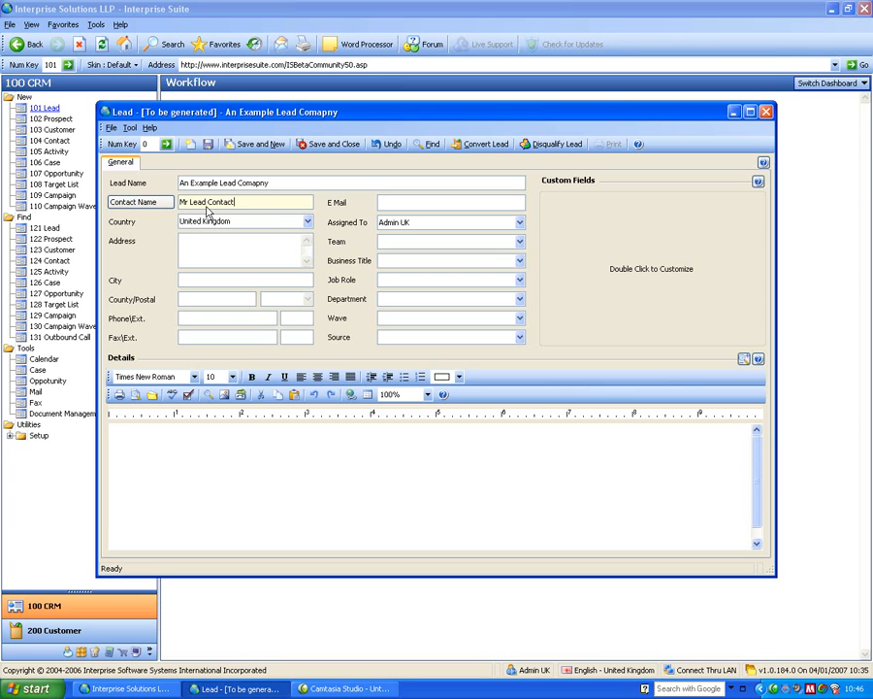
left_click(136, 202)
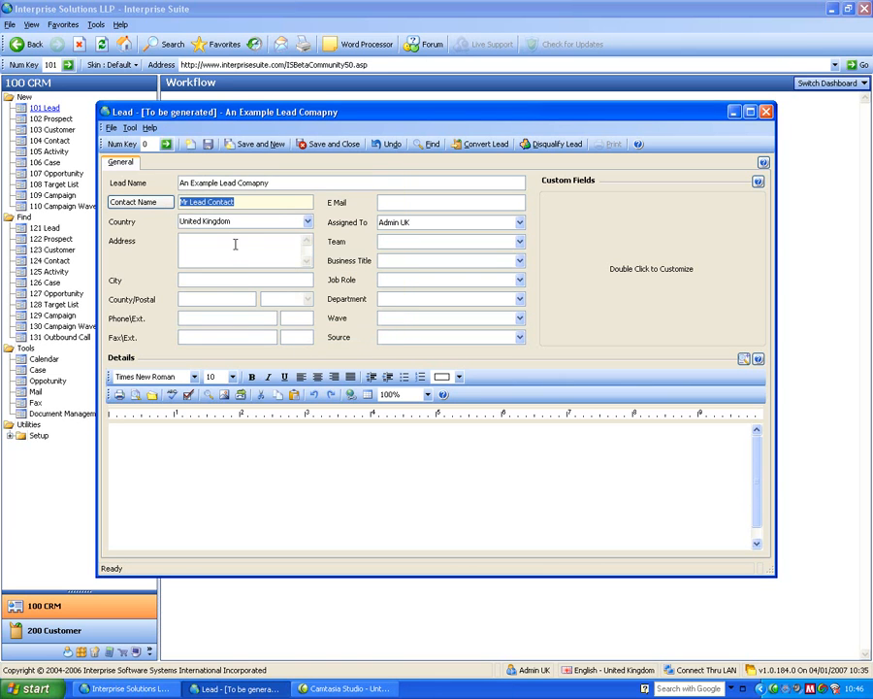
key("Tab")
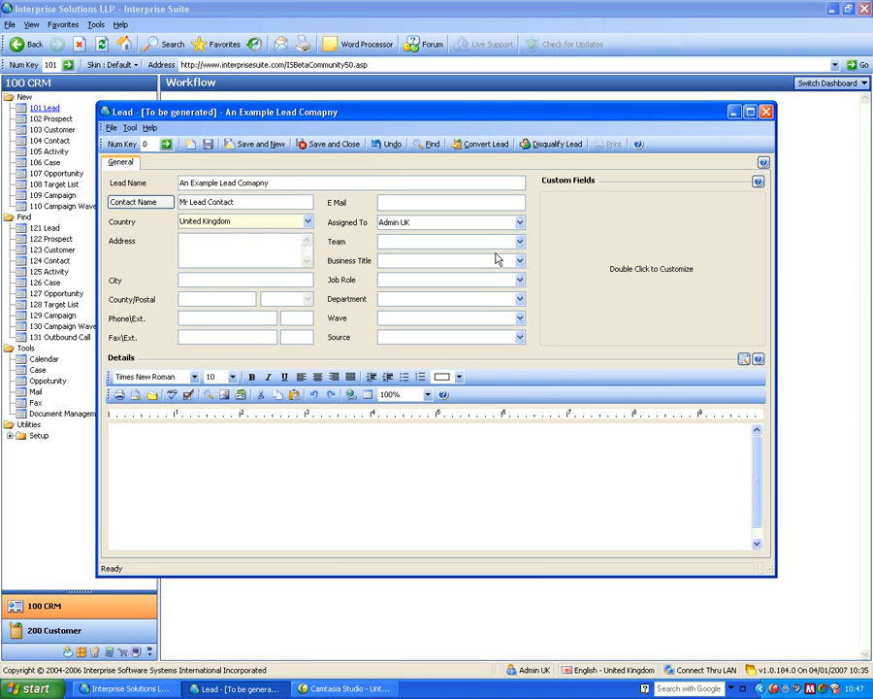
Set the lead's country to United States of America through the country lookup.
left_click(242, 241)
left_click(222, 279)
key("Tab")
left_click(279, 299)
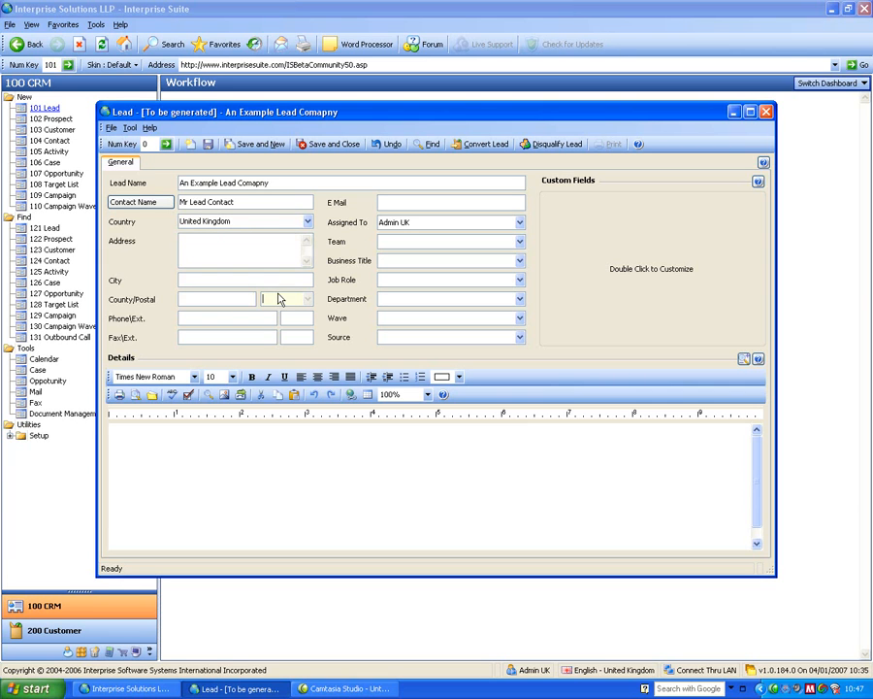
left_click(243, 220)
key("BackSpace")
key("BackSpace")
key("BackSpace")
key("BackSpace")
key("BackSpace")
key("BackSpace")
key("BackSpace")
key("BackSpace")
key("BackSpace")
key("Tab")
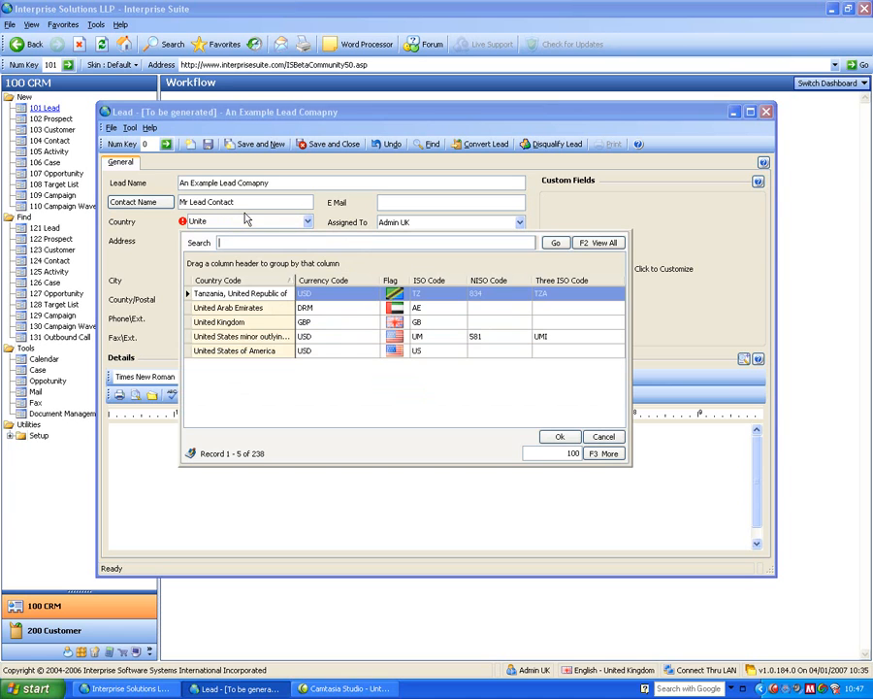
left_click(233, 355)
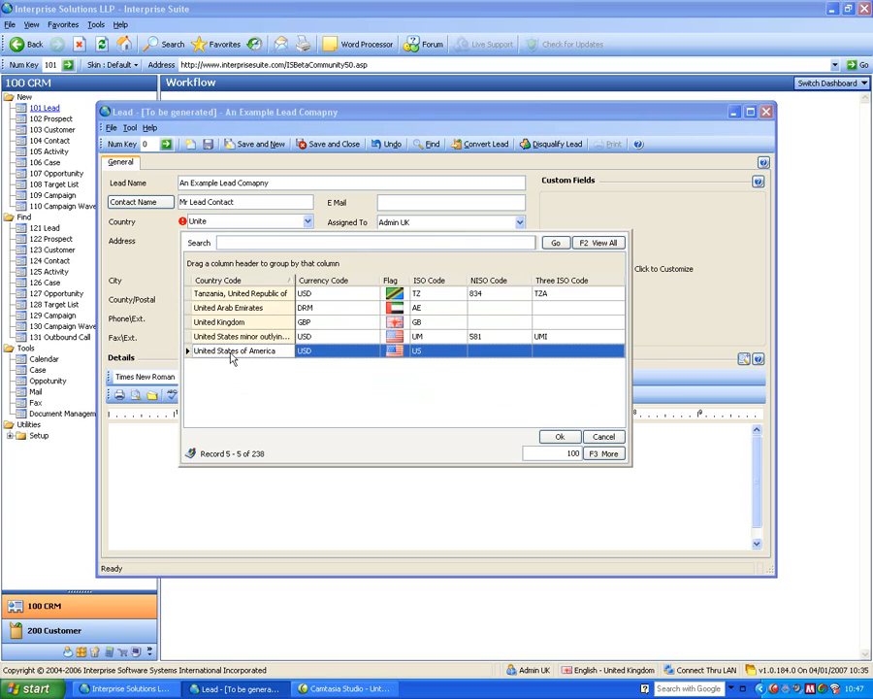
left_click(559, 436)
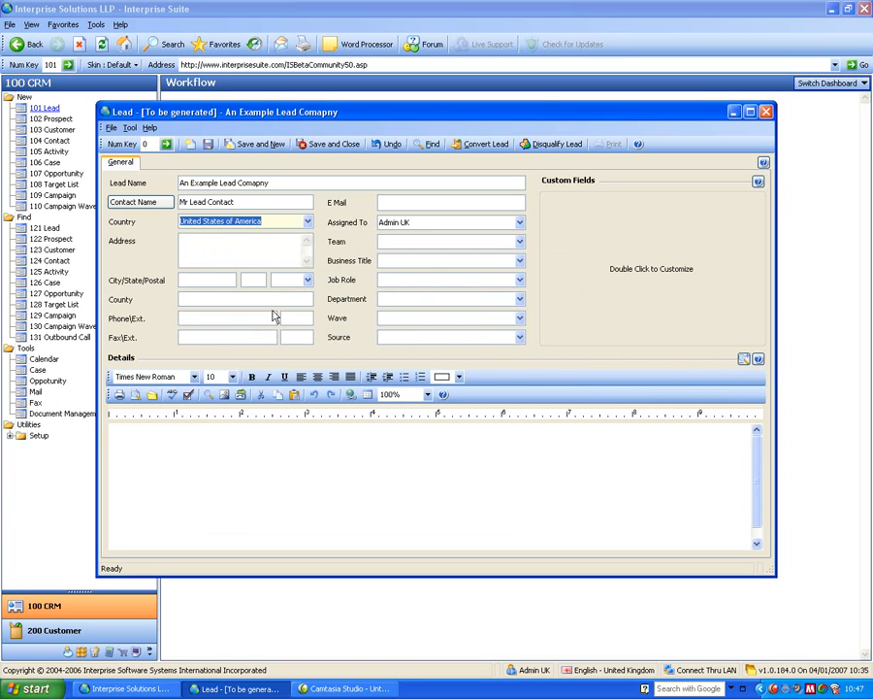
Enter postal code 90210 for the lead's city, state and postal fields.
left_click(218, 279)
left_click(253, 280)
left_click(288, 280)
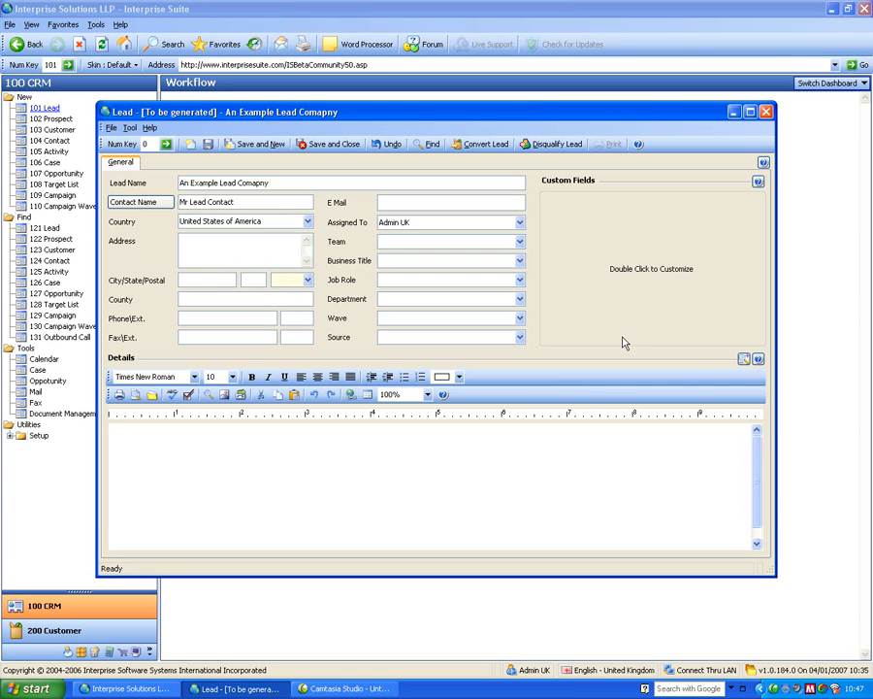
type("90210")
Enter the lead's phone number.
left_click(228, 319)
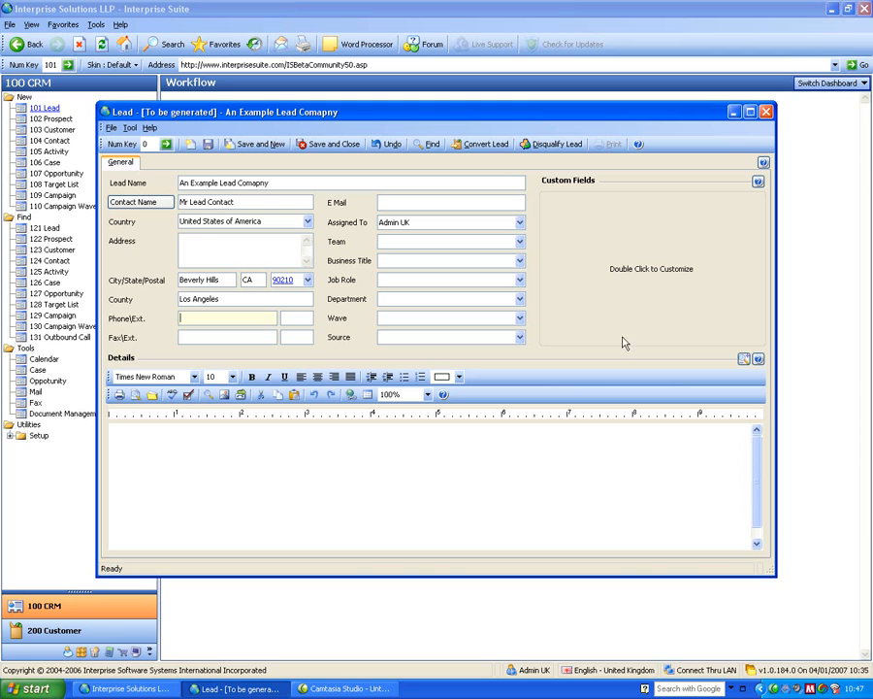
left_click(244, 256)
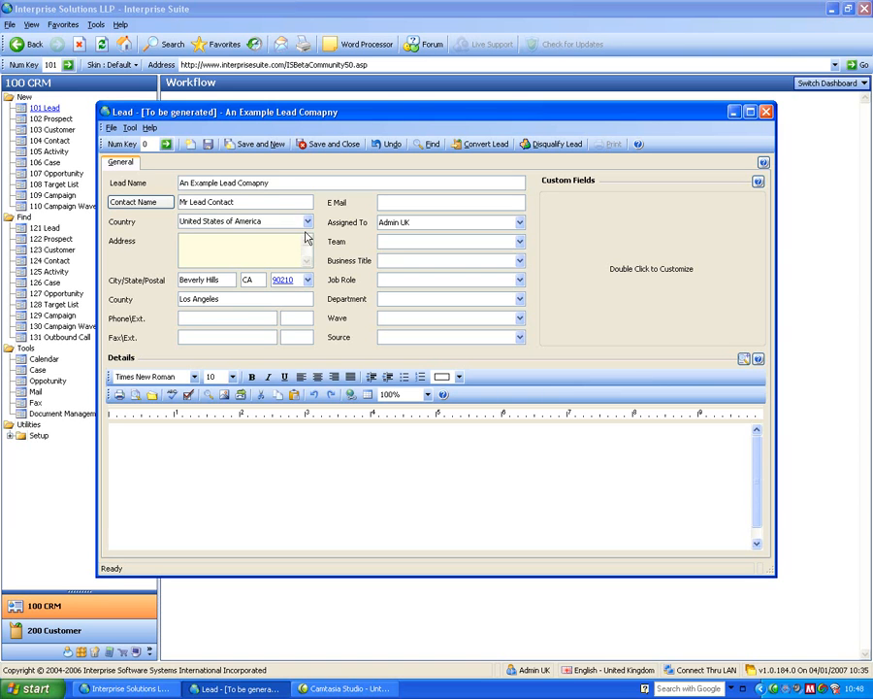
left_click(243, 318)
type("0845")
key("BackSpace")
key("BackSpace")
key("BackSpace")
key("BackSpace")
type("1234567890")
left_click(284, 318)
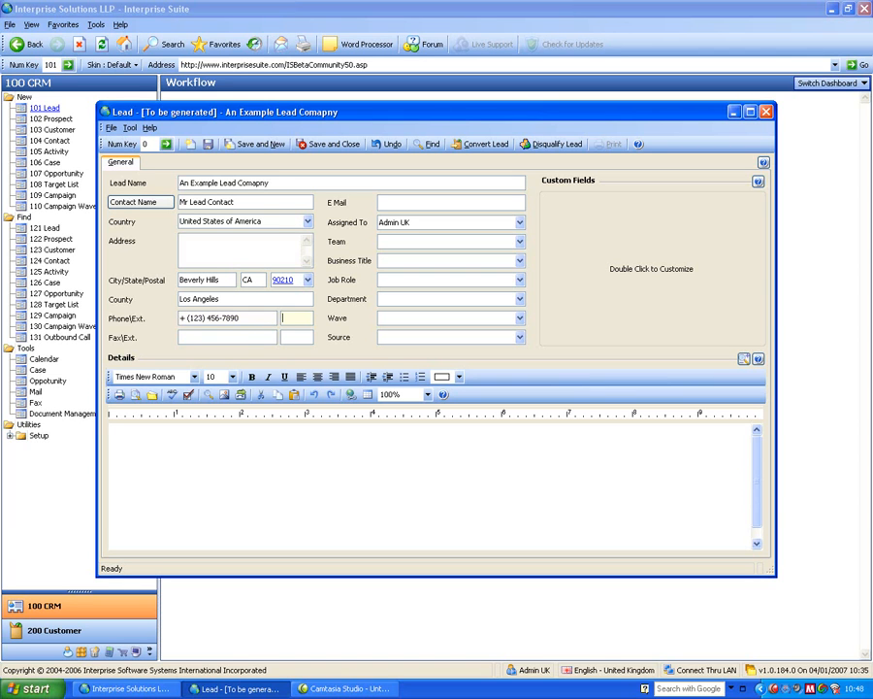
key("shift+Tab")
key("Tab")
left_click(403, 208)
left_click(418, 221)
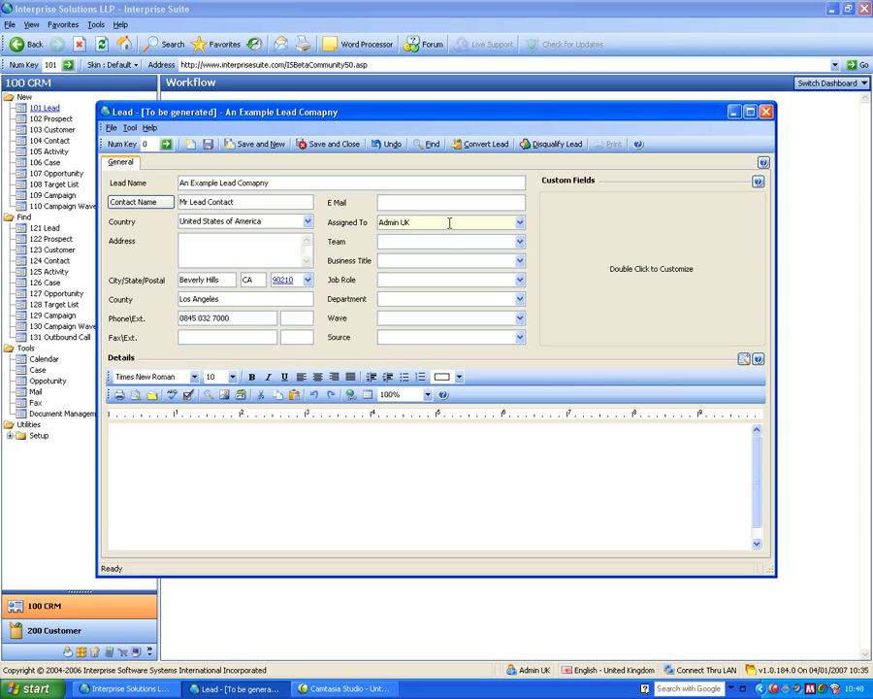
left_click(416, 241)
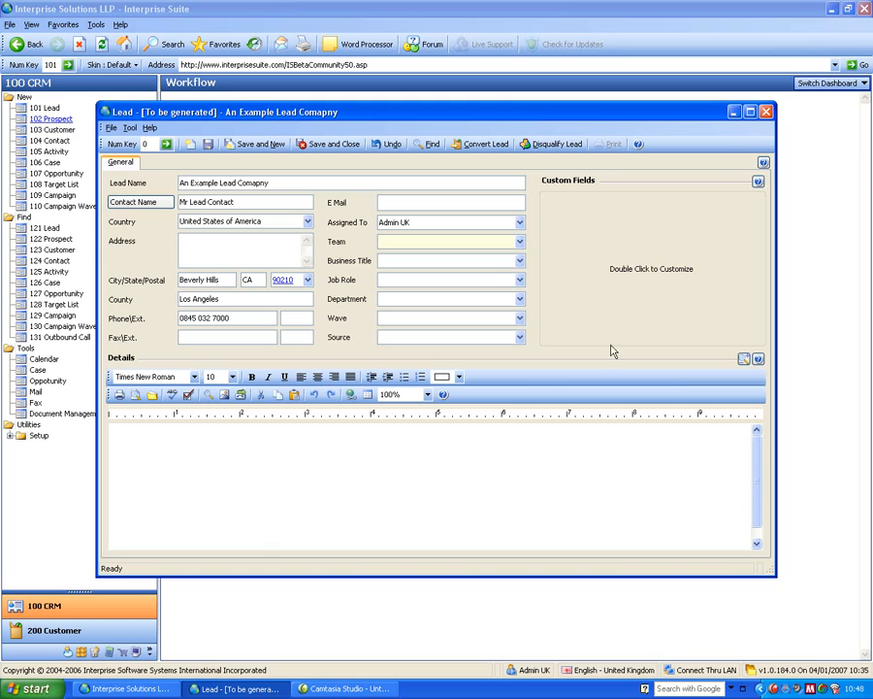
Enter fhrgheiur in the lead's details, then save and close the lead.
left_click(447, 463)
type("fhrgheiur")
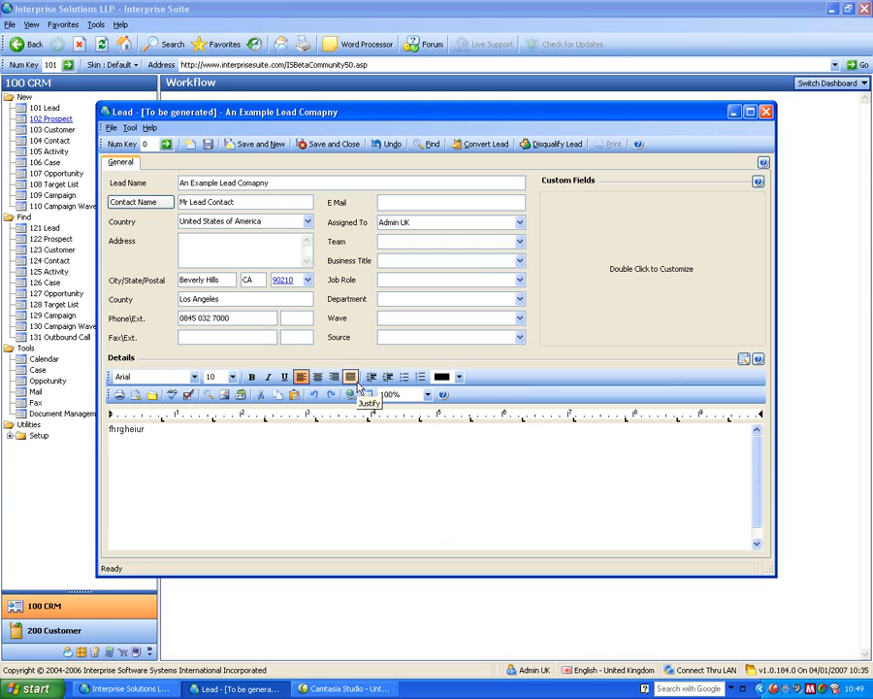
left_click(330, 144)
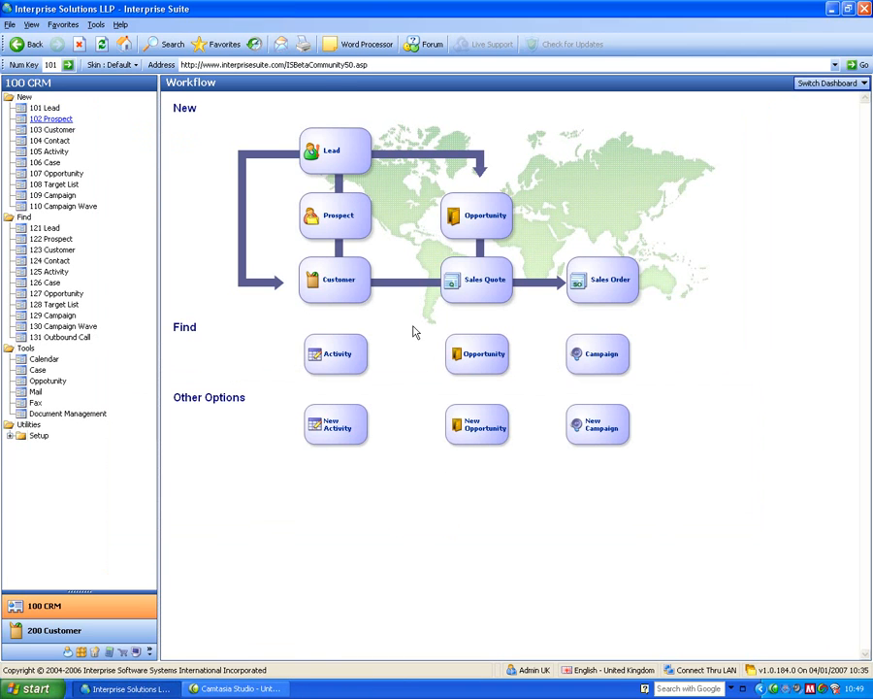
Open the example lead from the active leads list and convert it to a customer with Generate Opportunity enabled.
left_click(43, 228)
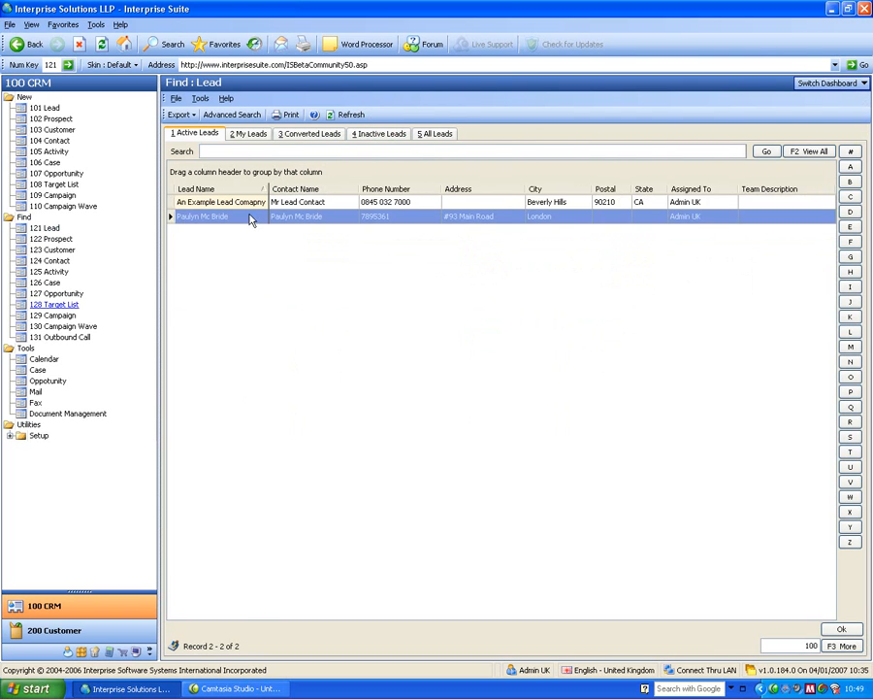
double_click(246, 203)
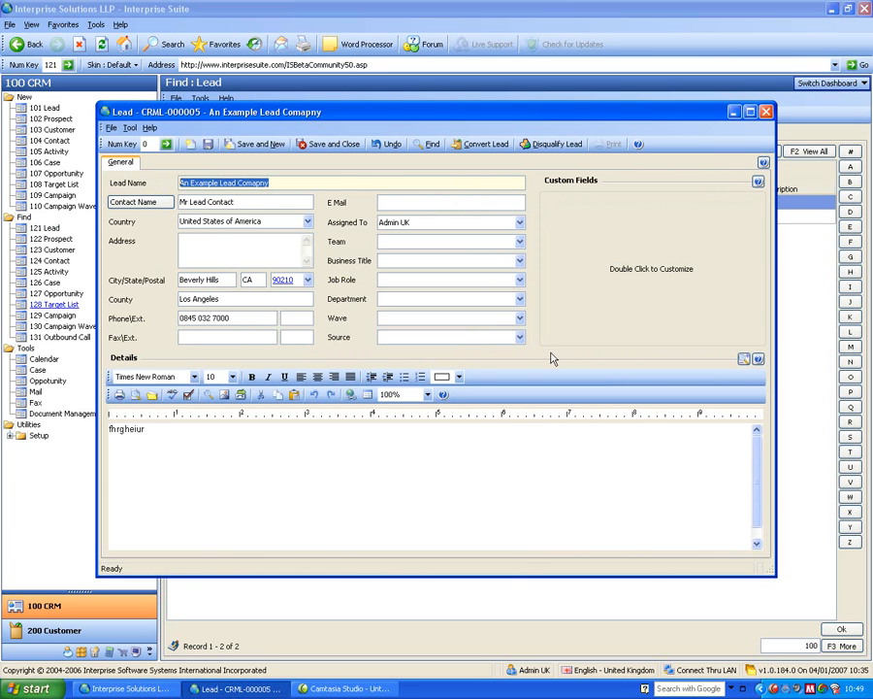
left_click(482, 143)
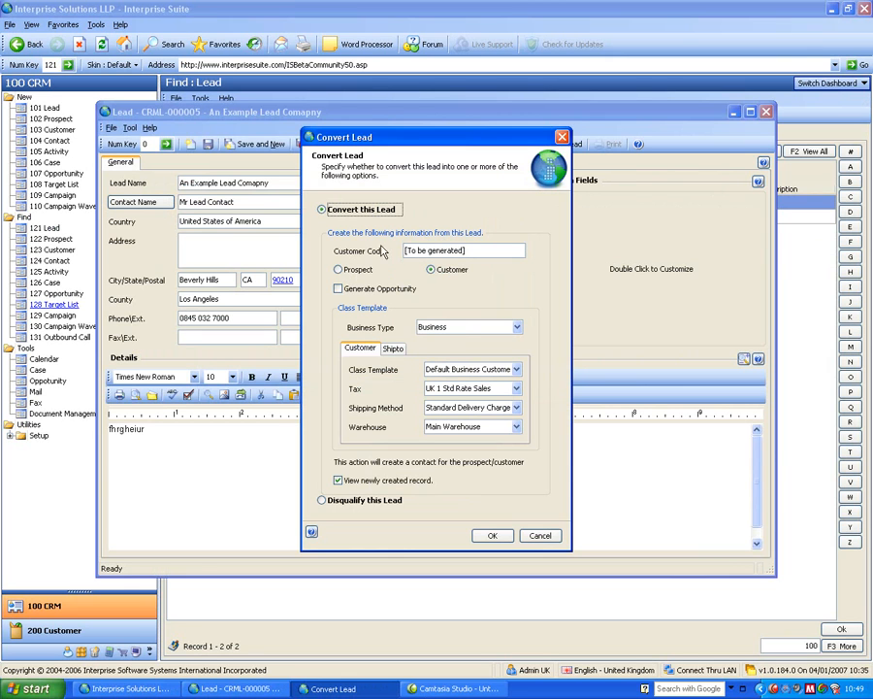
left_click(339, 291)
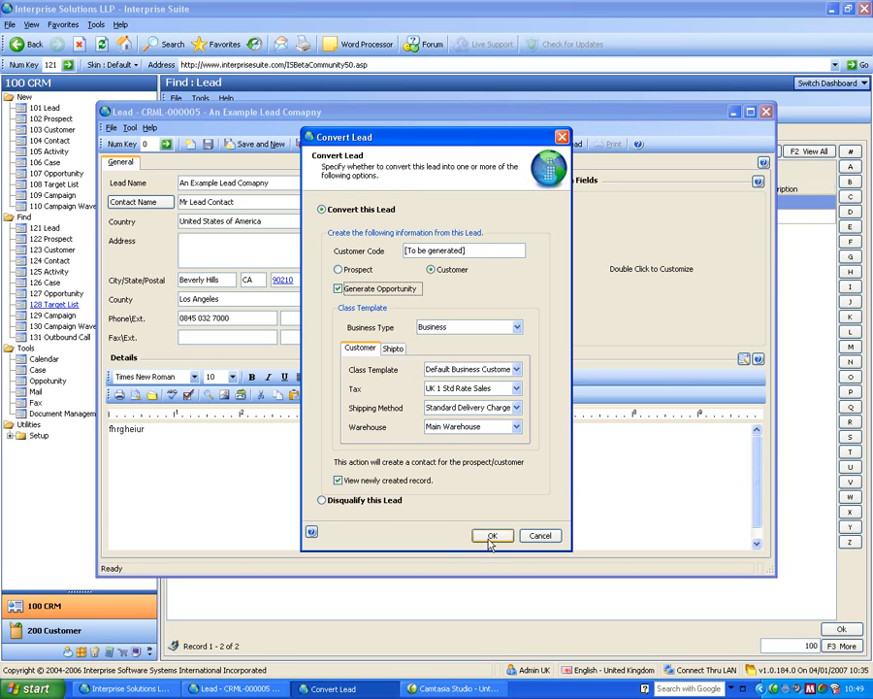
left_click(492, 536)
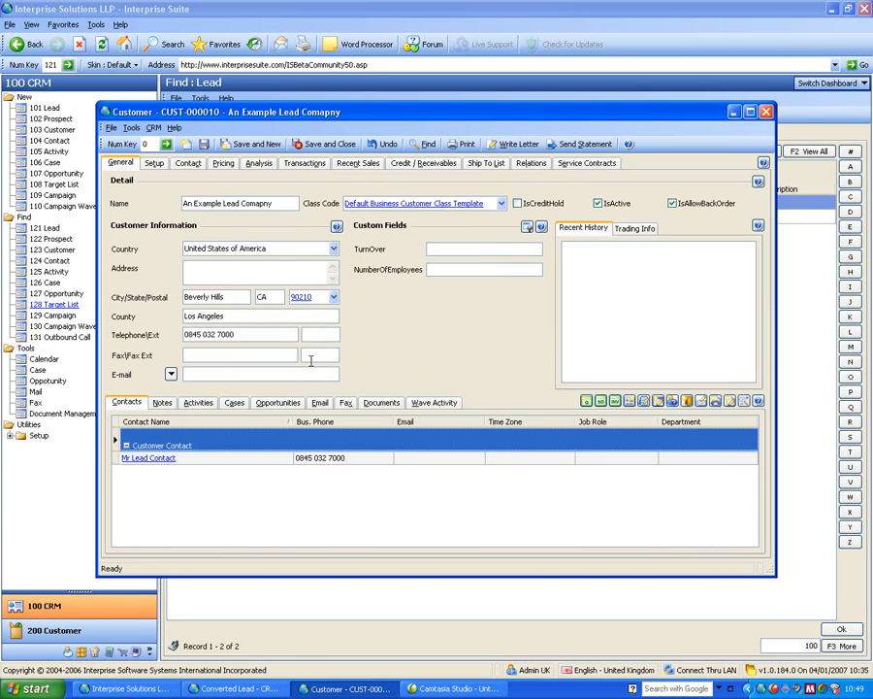
Close the new customer record, refresh the active leads list and close the remaining lead window.
left_click(765, 112)
left_click(765, 112)
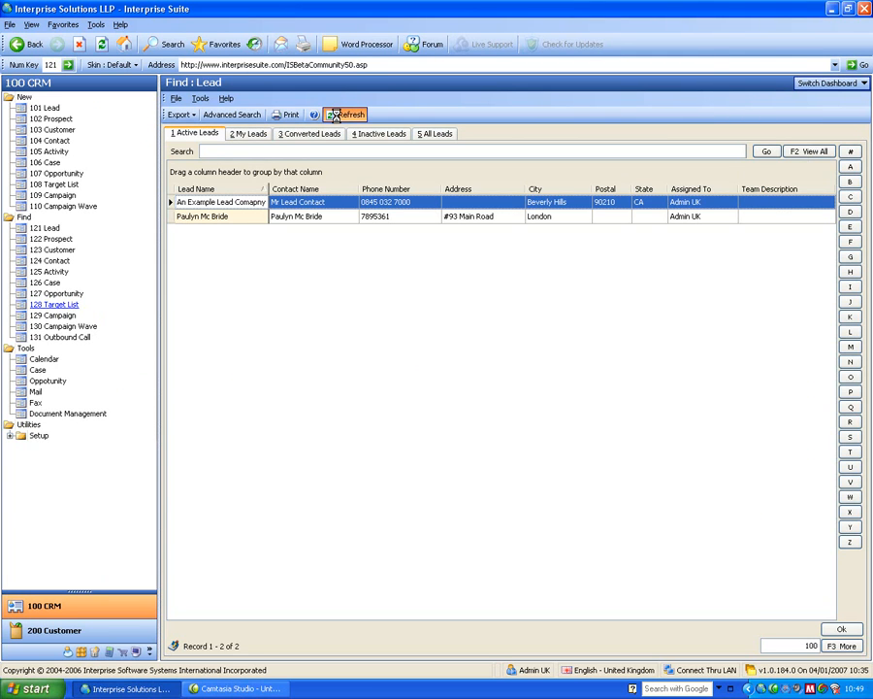
left_click(338, 116)
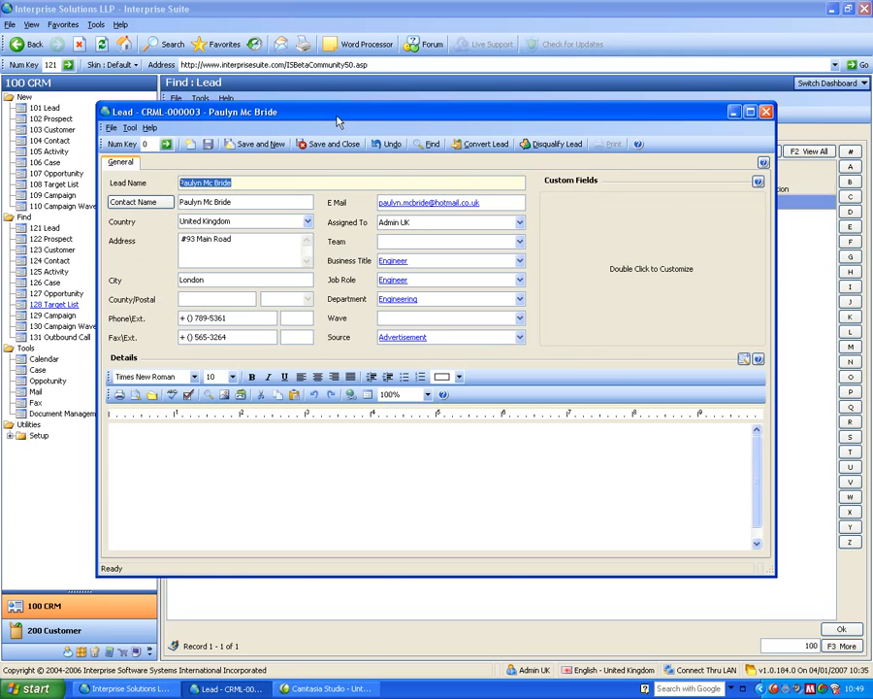
left_click(765, 113)
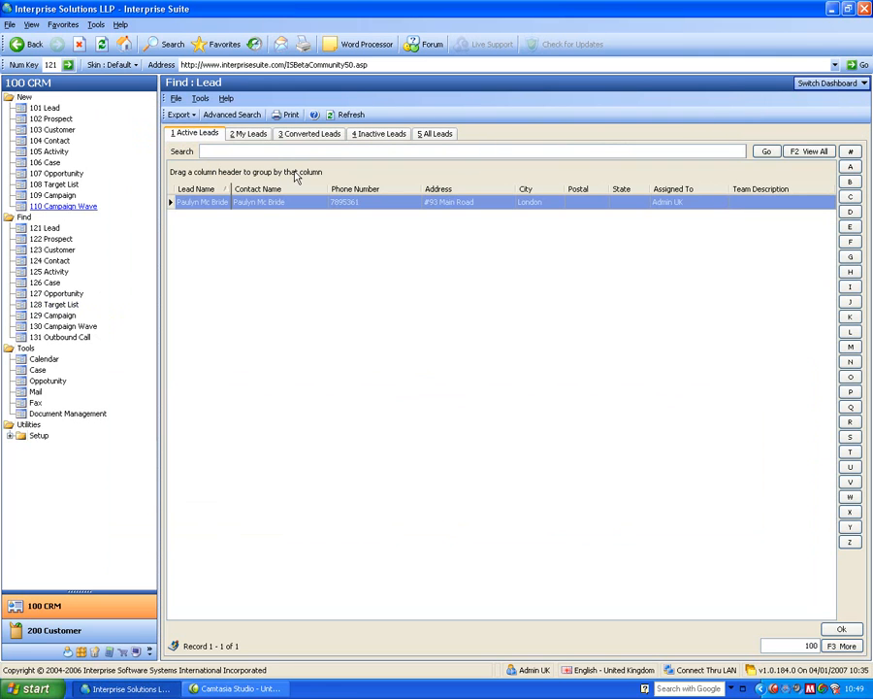
Start a new prospect and name it A New Prospect Co Ltd.
left_click(61, 119)
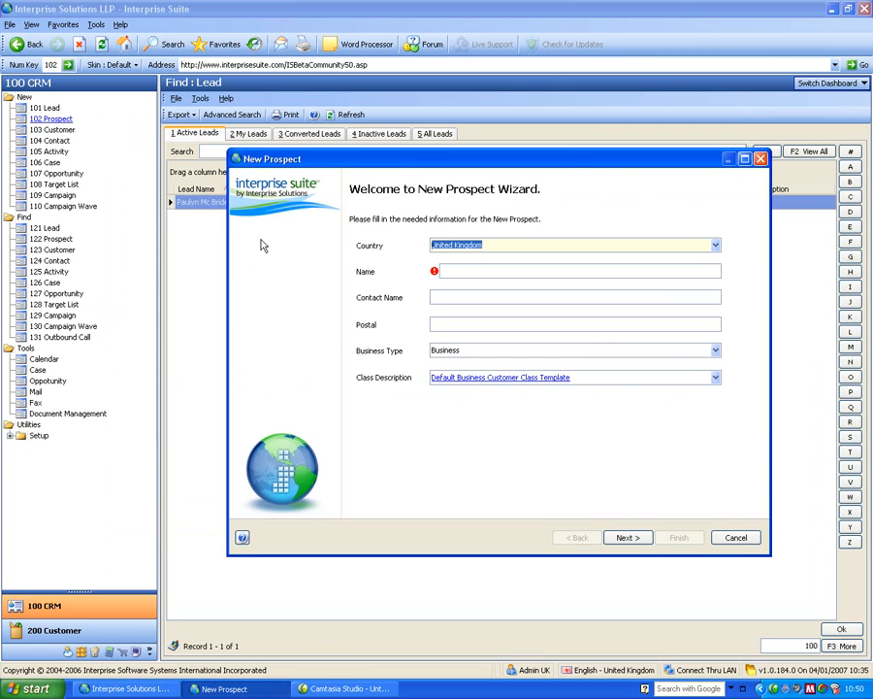
key("Tab")
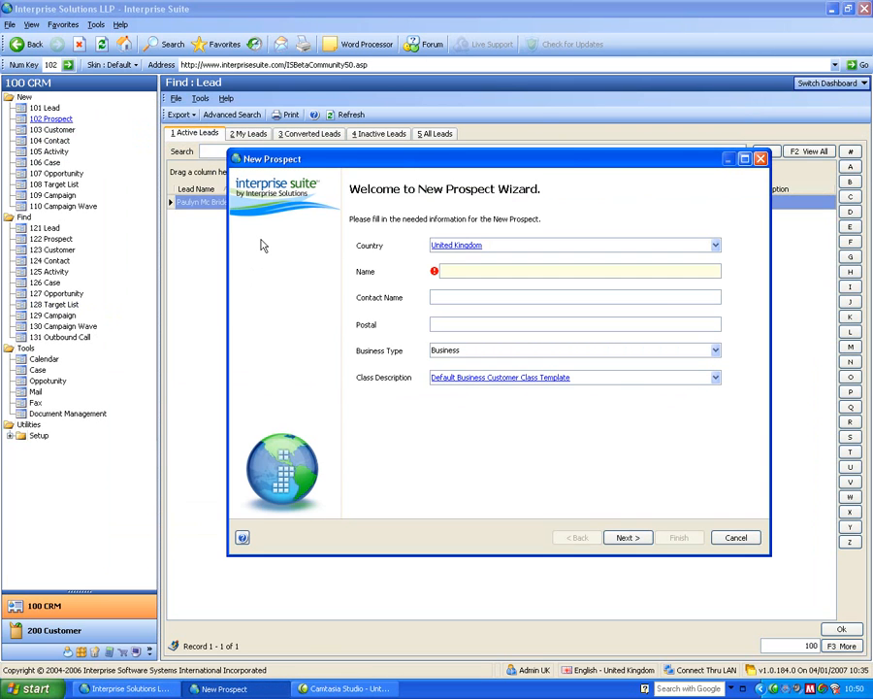
type("A ")
type("New proes")
key("BackSpace")
key("BackSpace")
key("BackSpace")
key("BackSpace")
key("BackSpace")
type("Prospect Co Ltd")
key("Tab")
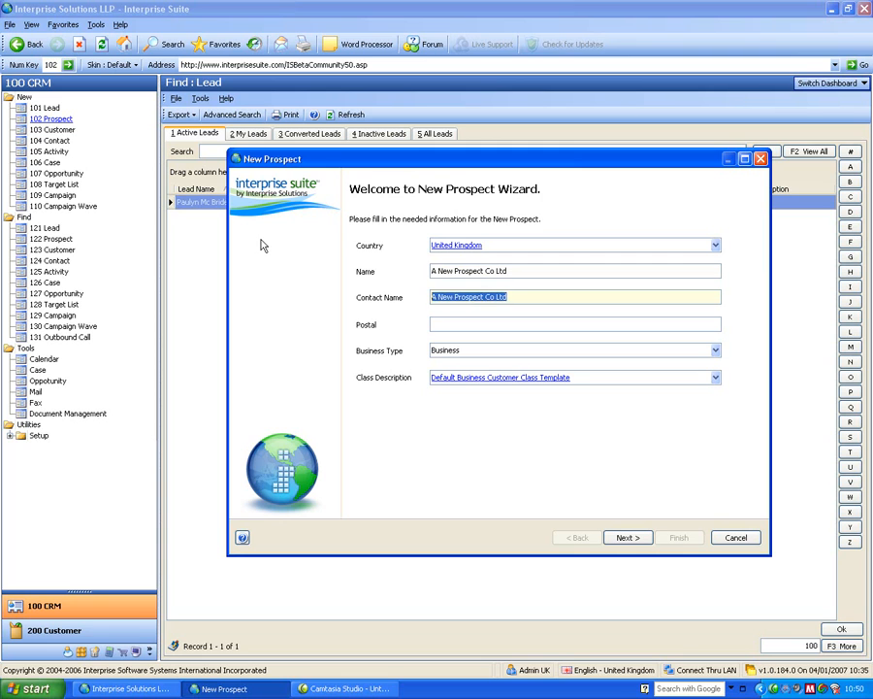
Enter contact name Mr Prospect and postal code M22 5TG for the prospect.
type("Mr Prospect")
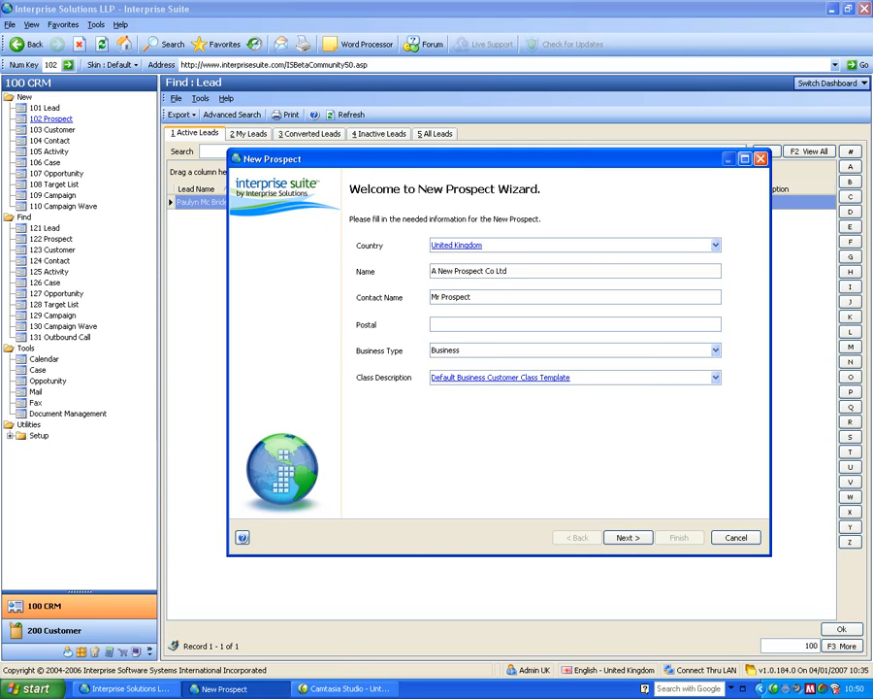
type("M22 5TG")
key("Tab")
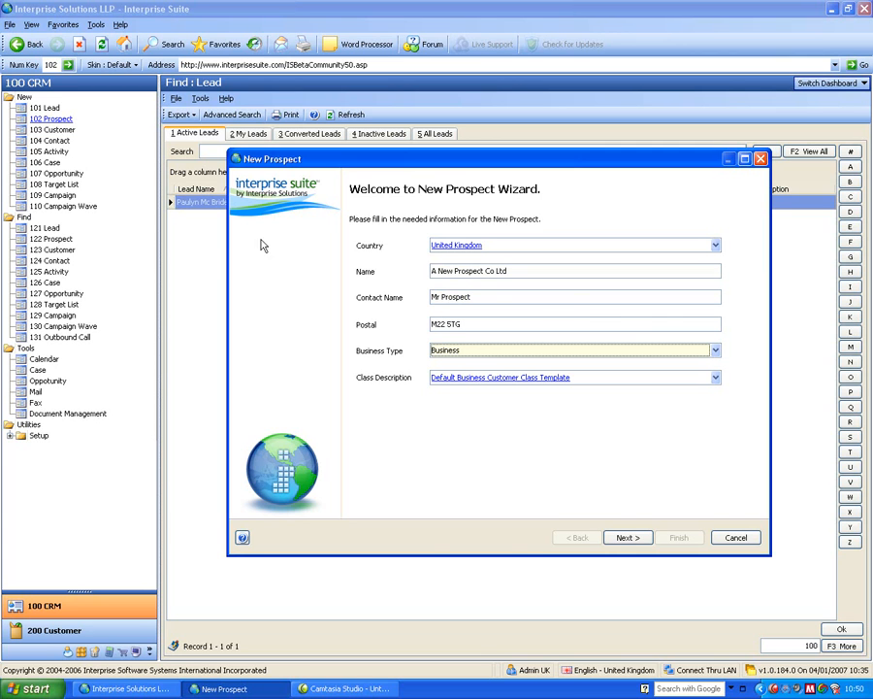
Review the business type options, keeping Business, and preview the setup information page before returning.
left_click(454, 353)
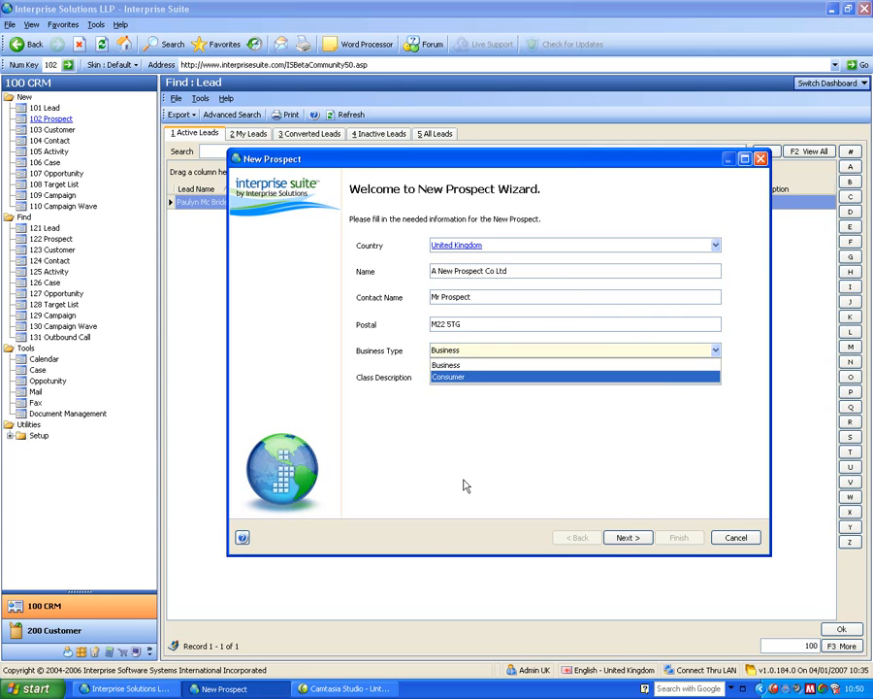
left_click(415, 361)
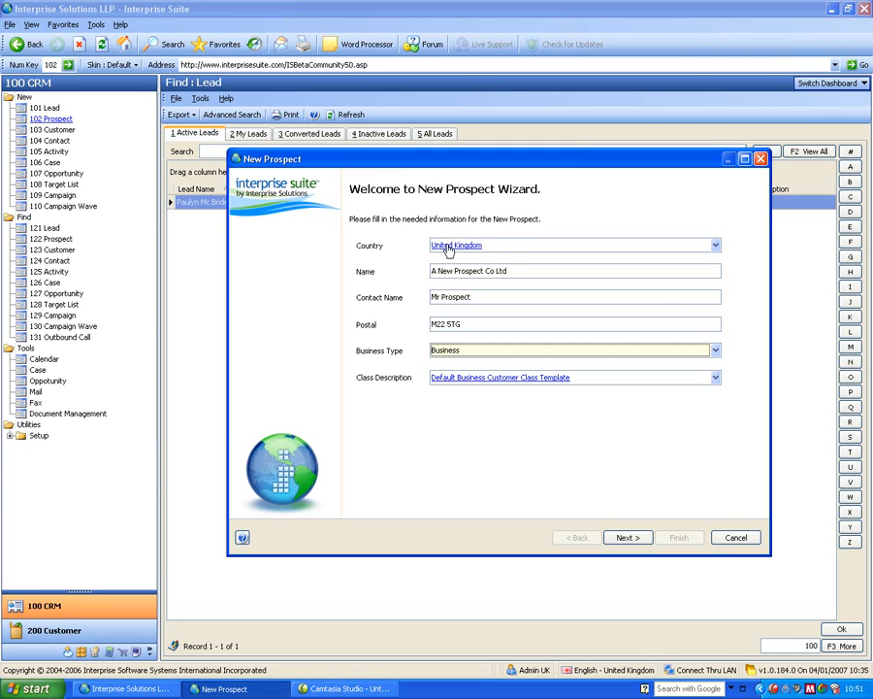
left_click(485, 356)
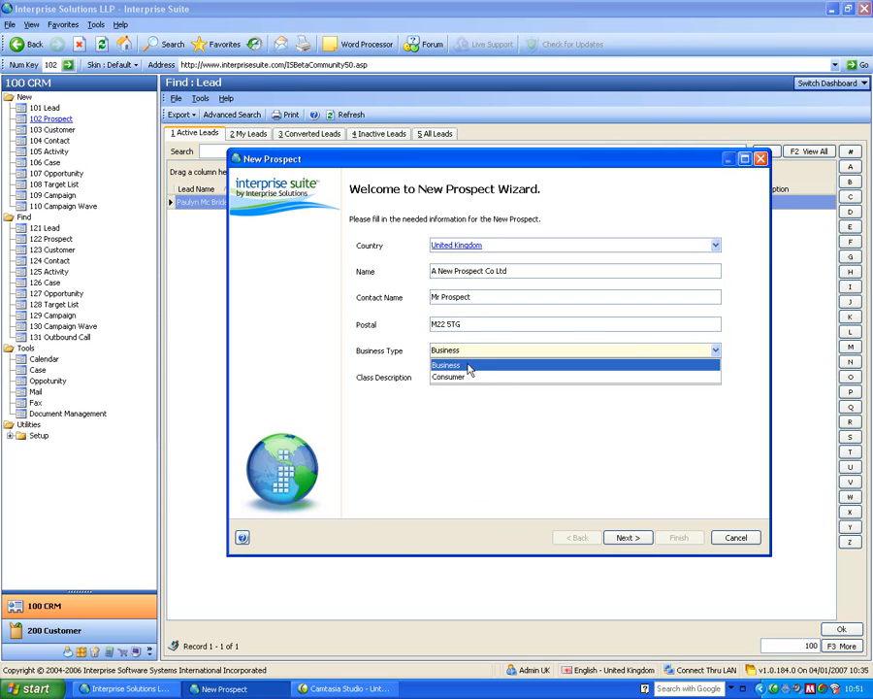
left_click(469, 364)
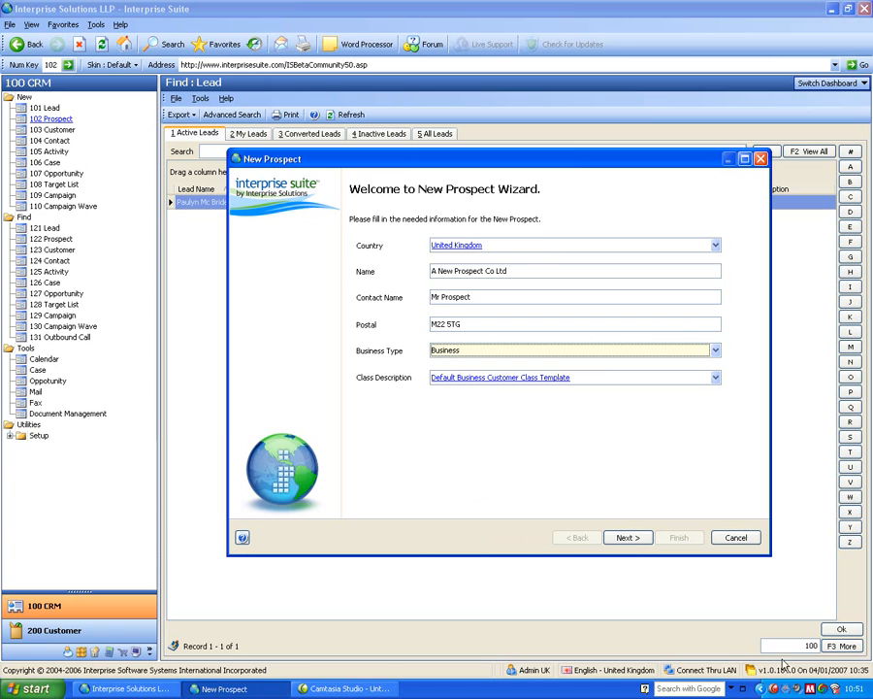
left_click(629, 539)
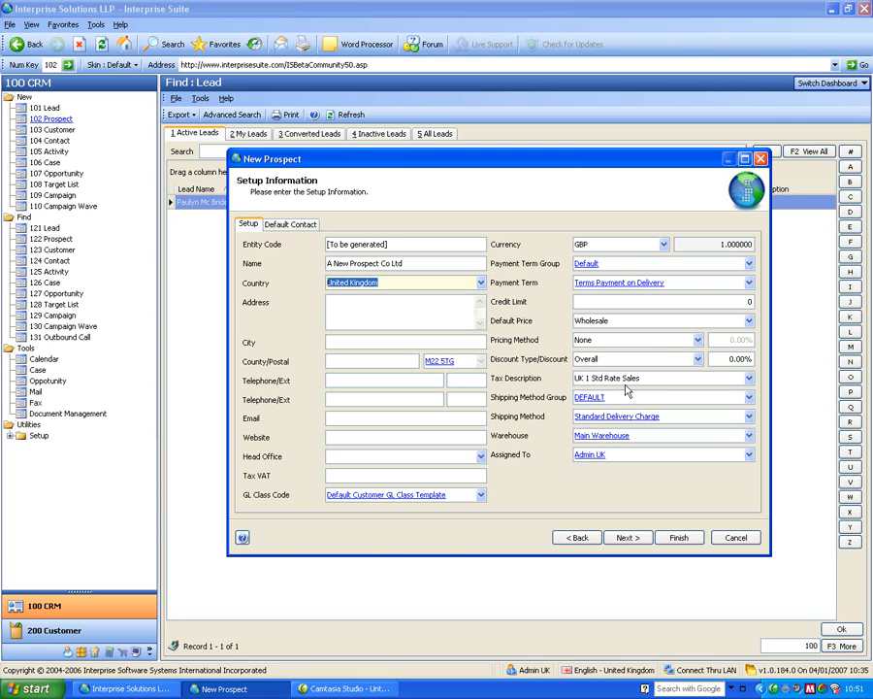
left_click(577, 536)
Set the prospect's country to France and preview the setup information page before returning.
key("shift+Tab")
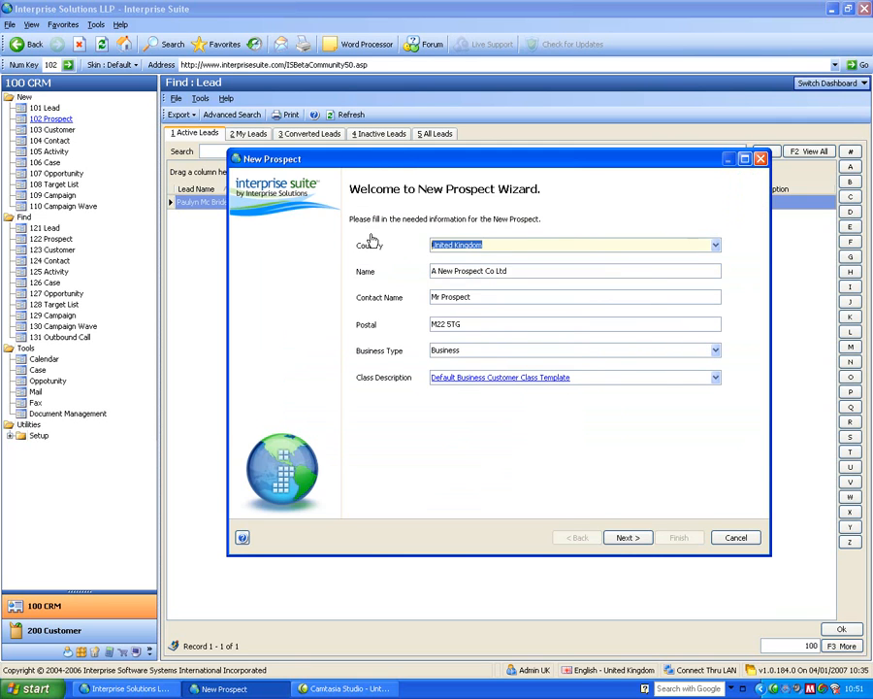
type("france")
key("Tab")
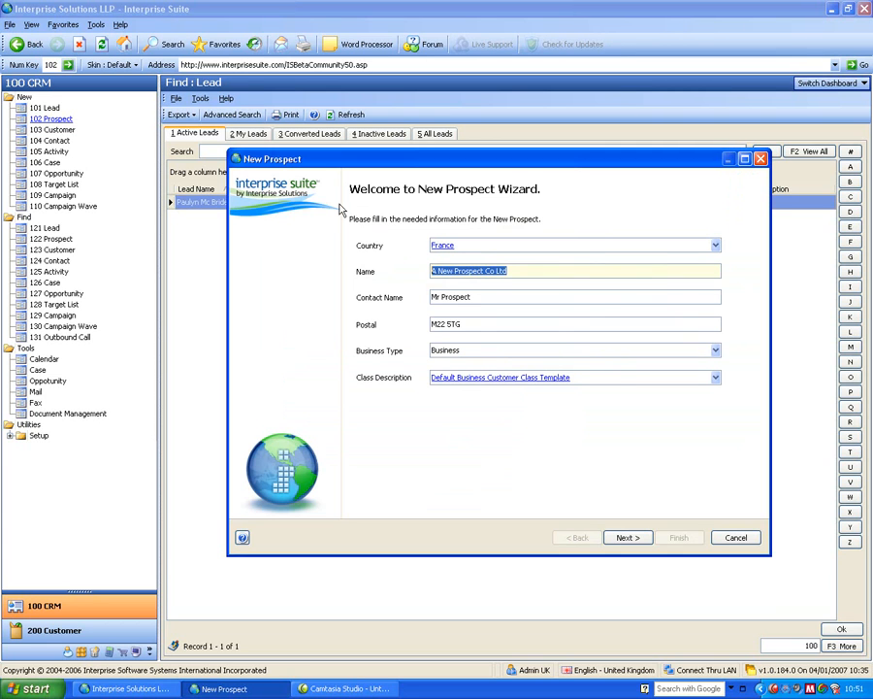
left_click(638, 539)
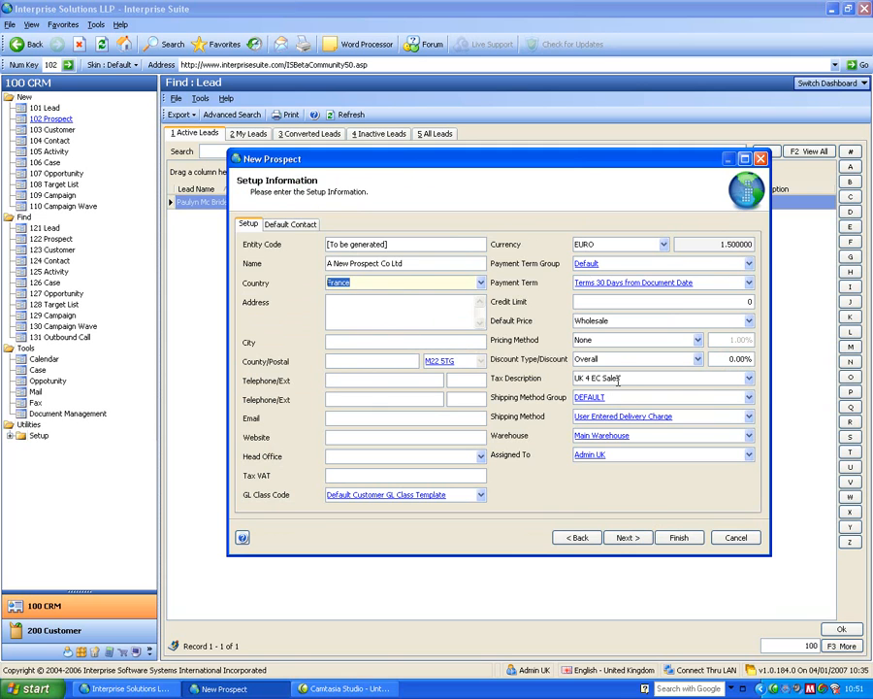
left_click(576, 537)
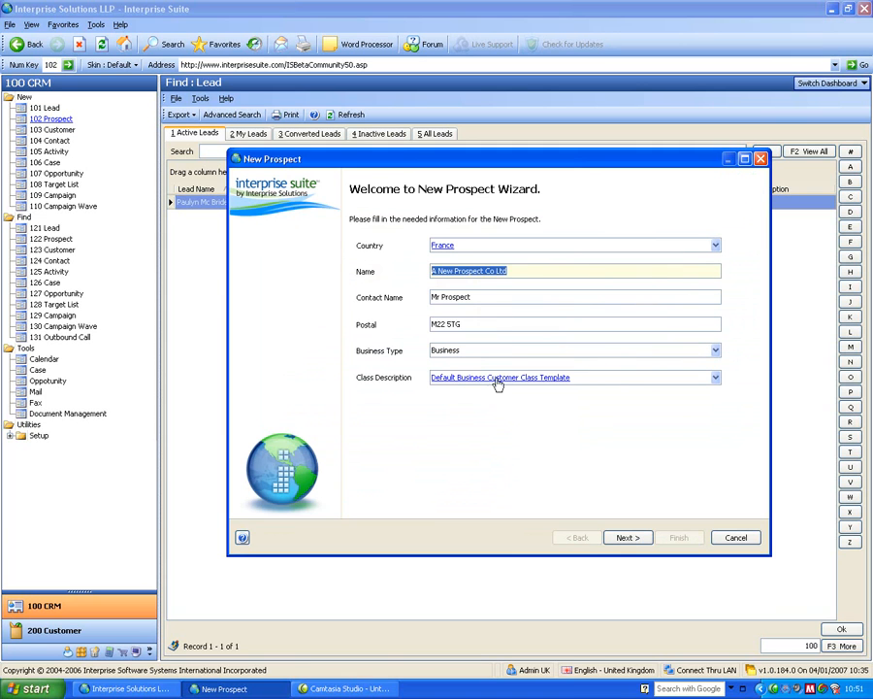
Change the business type to Consumer, finish the New Prospect wizard and close the prospect record.
left_click(462, 350)
left_click(456, 378)
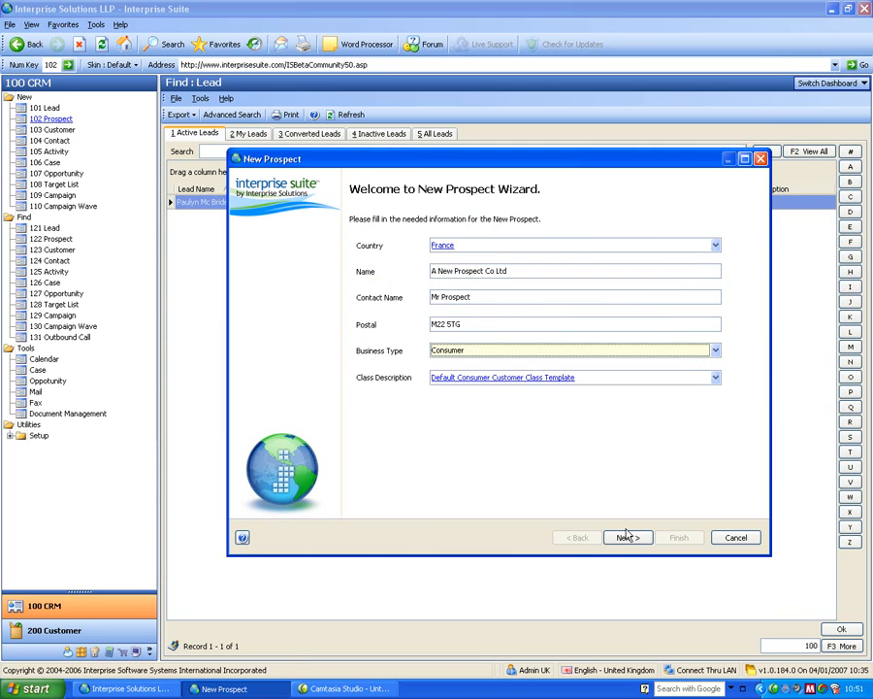
left_click(628, 537)
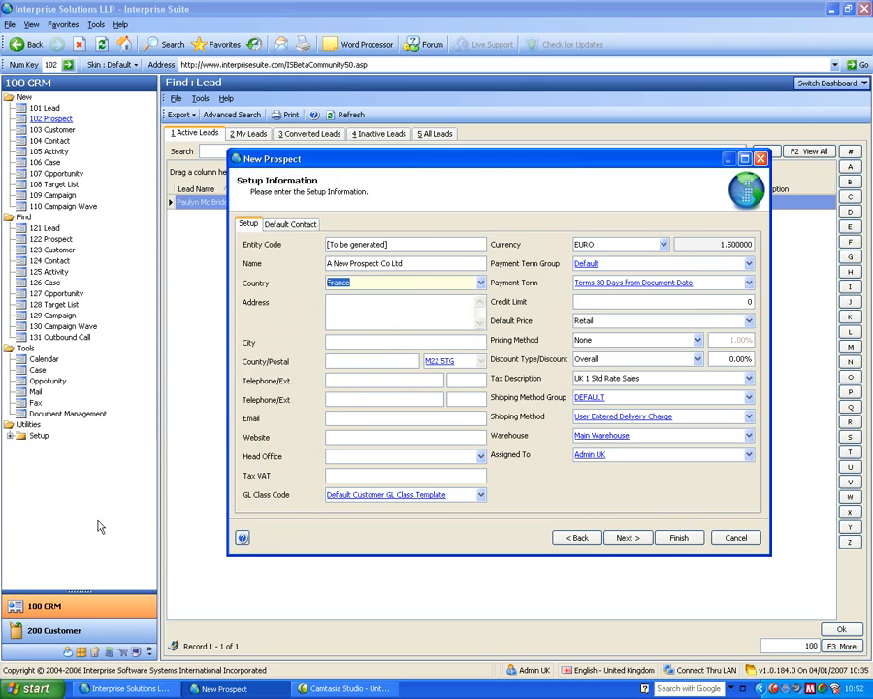
left_click(679, 538)
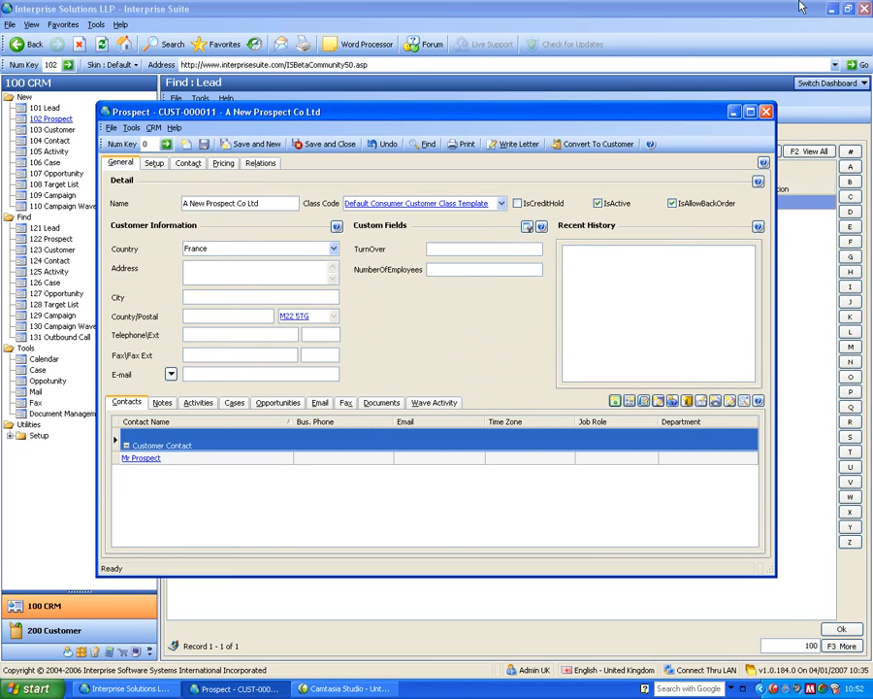
left_click(767, 113)
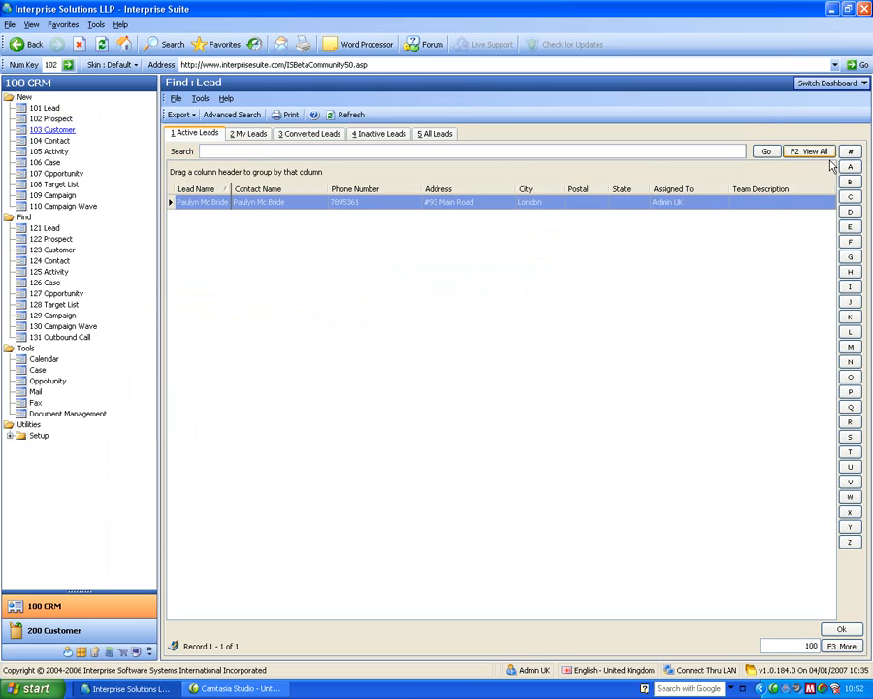
Open the calendar and pin the Callback panel alongside the To-Do panel.
left_click(830, 83)
left_click(811, 114)
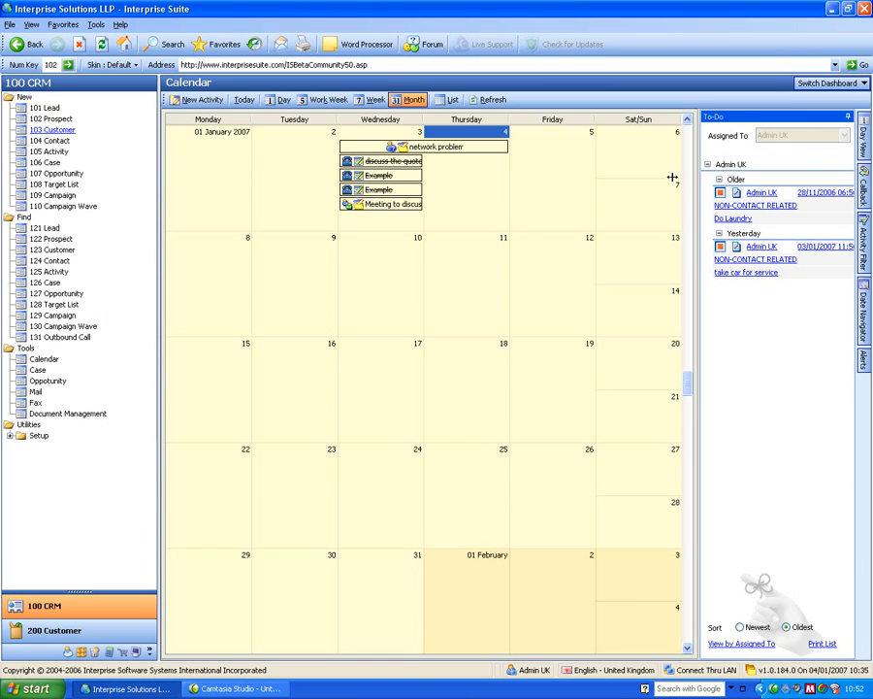
mouse_move(722, 272)
mouse_move(722, 207)
left_click(862, 185)
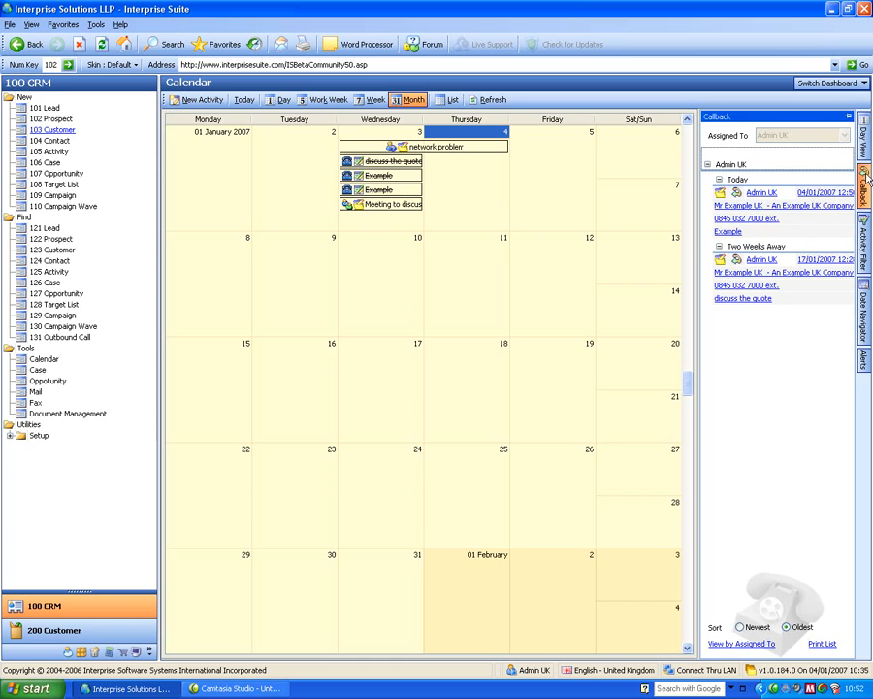
left_click(849, 117)
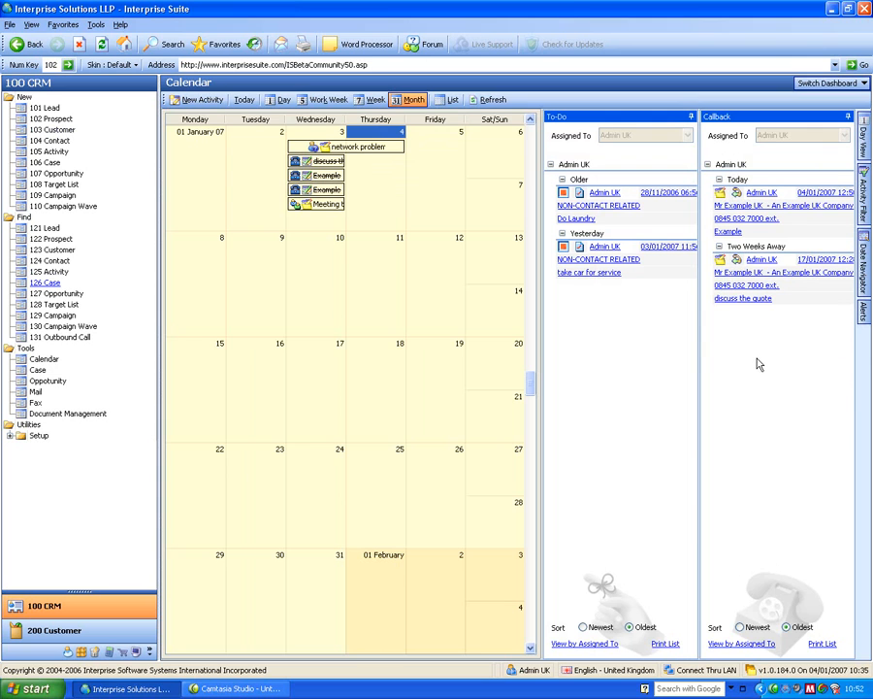
Filter the calendar activities to exclude Completed and Cancelled statuses.
left_click(867, 191)
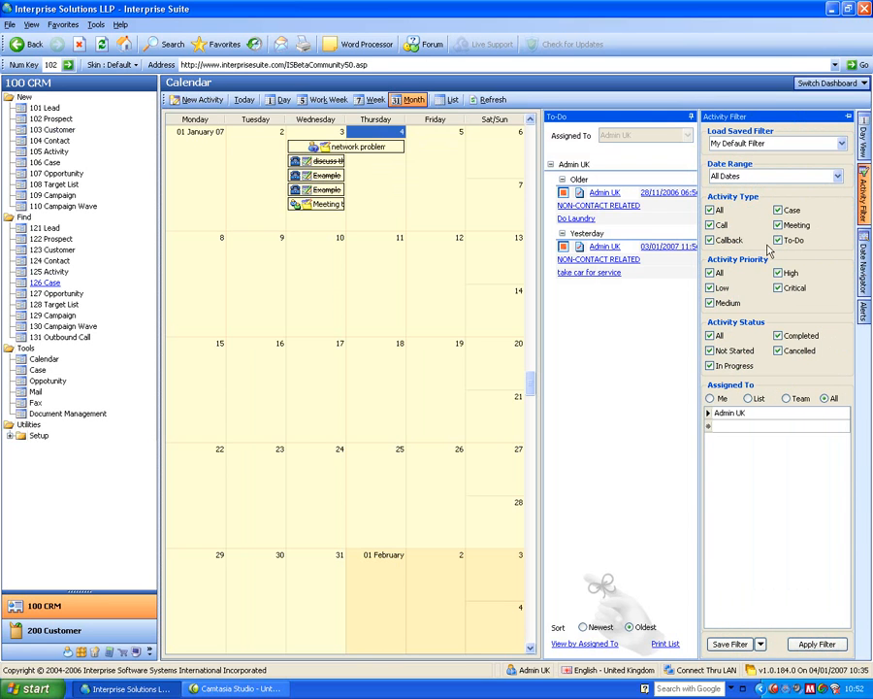
left_click(777, 336)
left_click(778, 351)
left_click(827, 644)
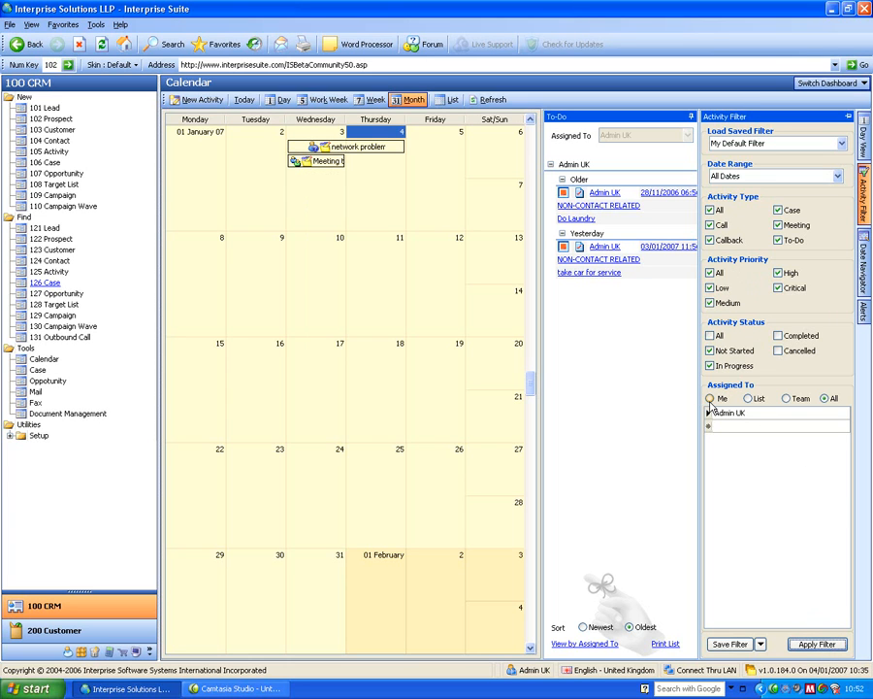
Cycle the activity filter's Assigned To option through List, Team and All, and select 10 January in the calendar.
left_click(749, 399)
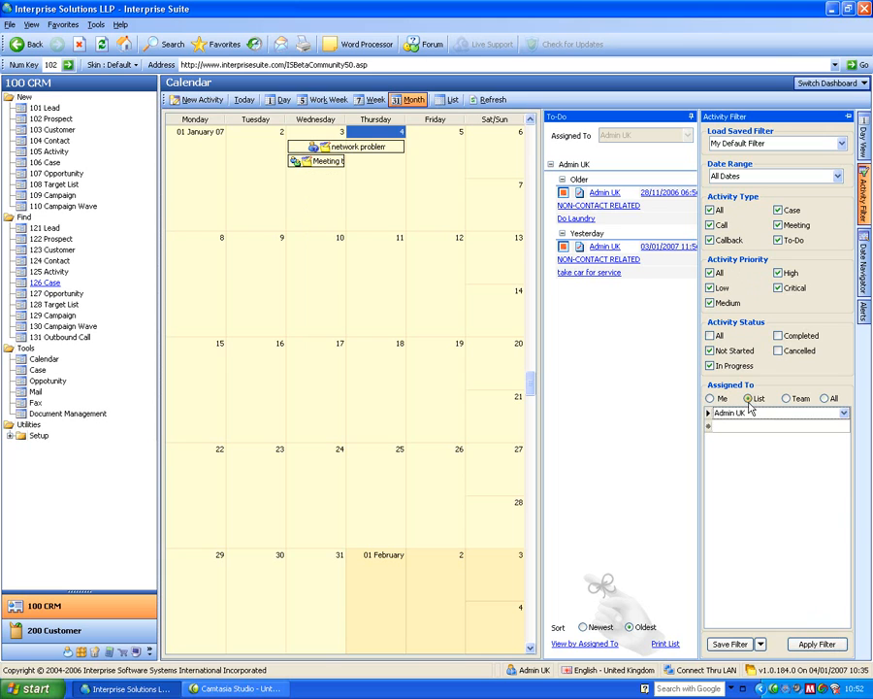
left_click(786, 399)
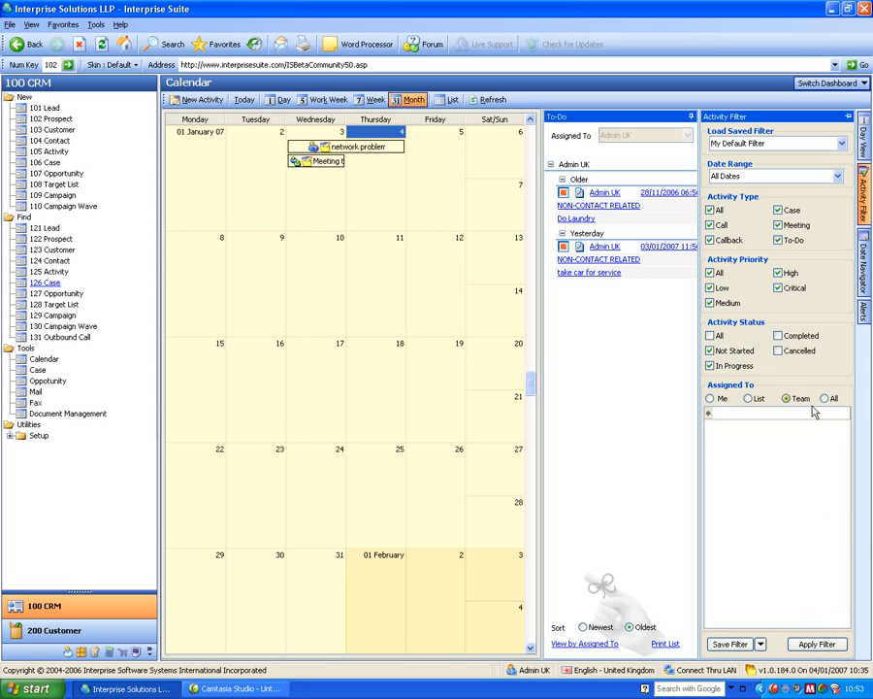
left_click(825, 398)
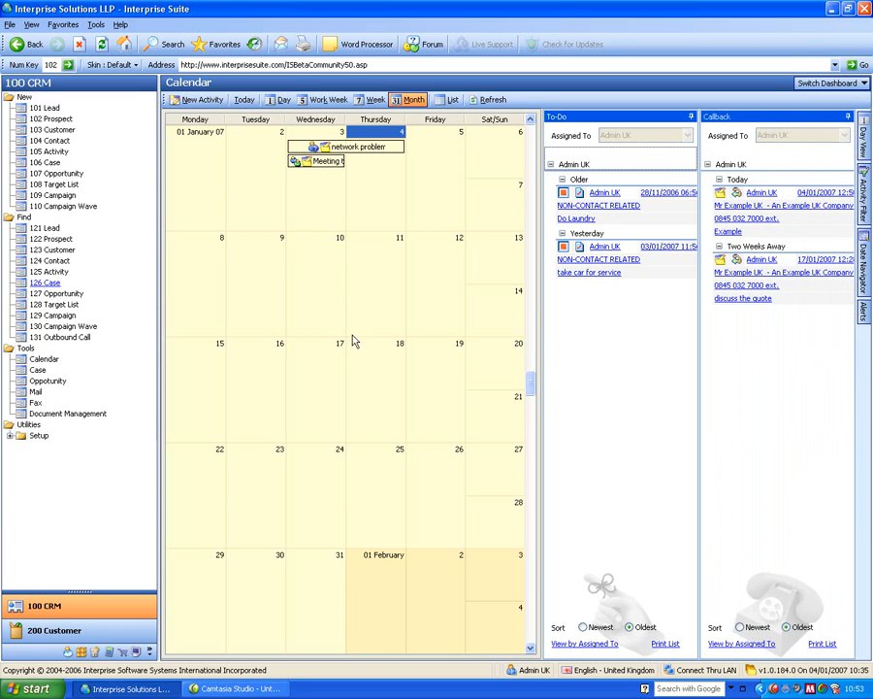
left_click(328, 307)
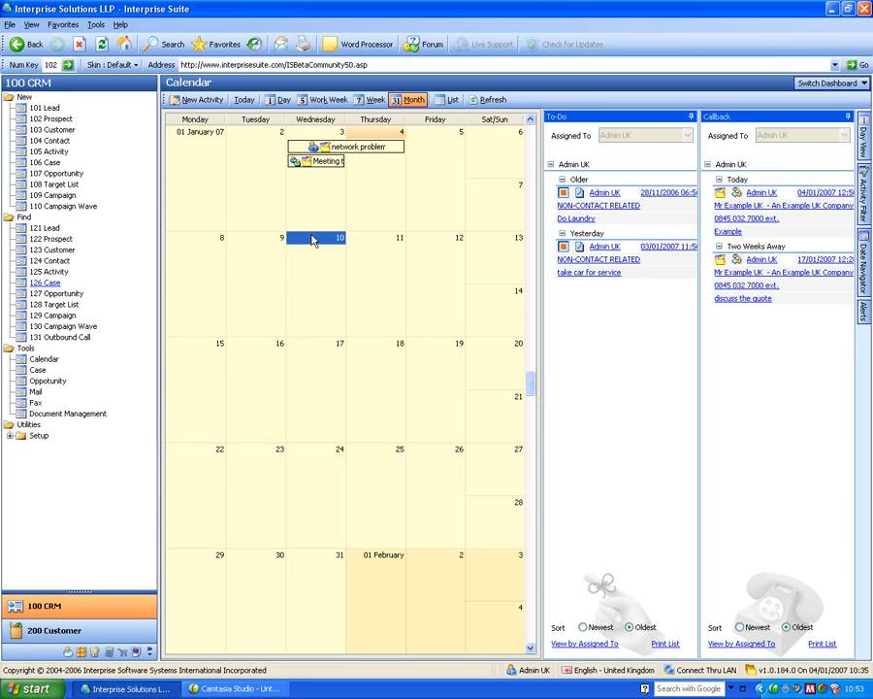
Start a new activity with subject "Meeting to Discuss The Quote" and set its type to Meeting.
left_click(53, 152)
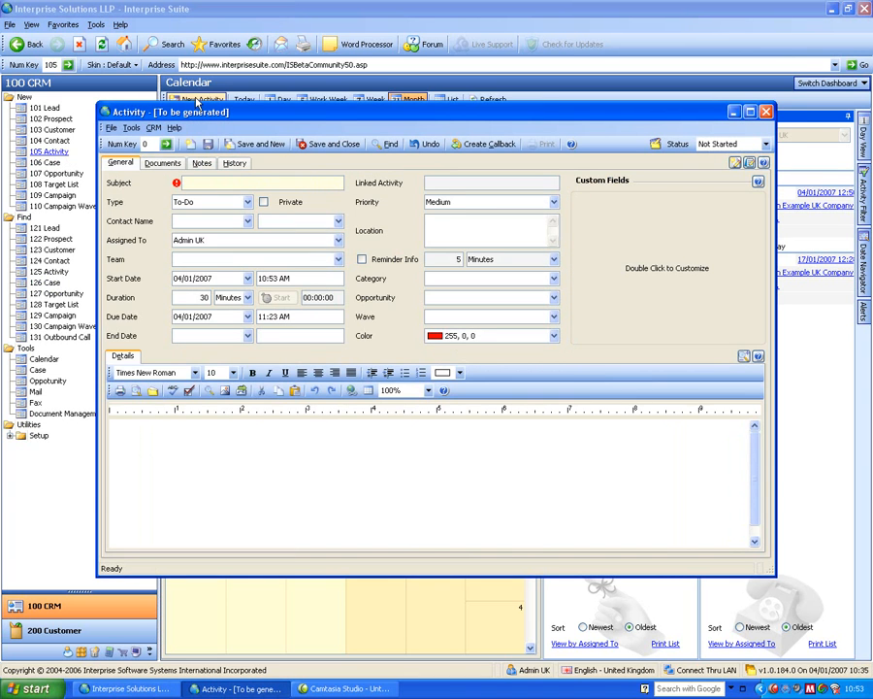
left_click_drag(241, 111, 318, 118)
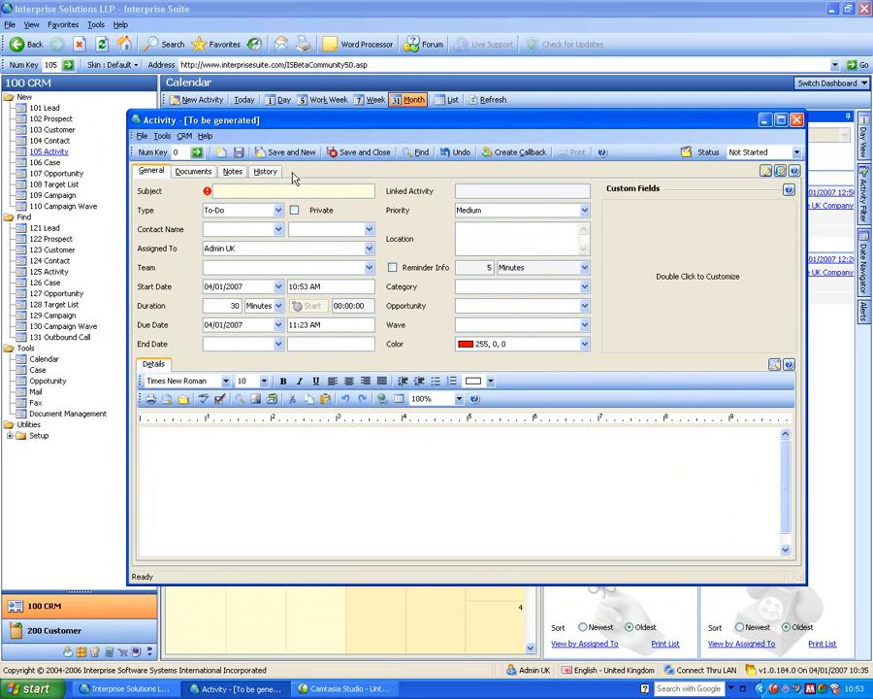
type("Meeting to Discuss The Quo")
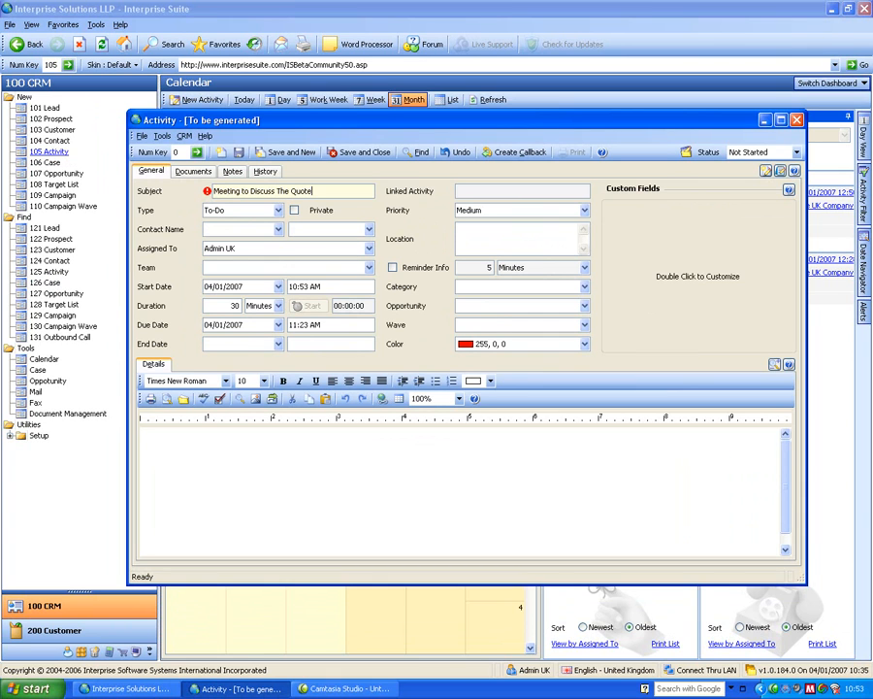
type("te")
key("Tab")
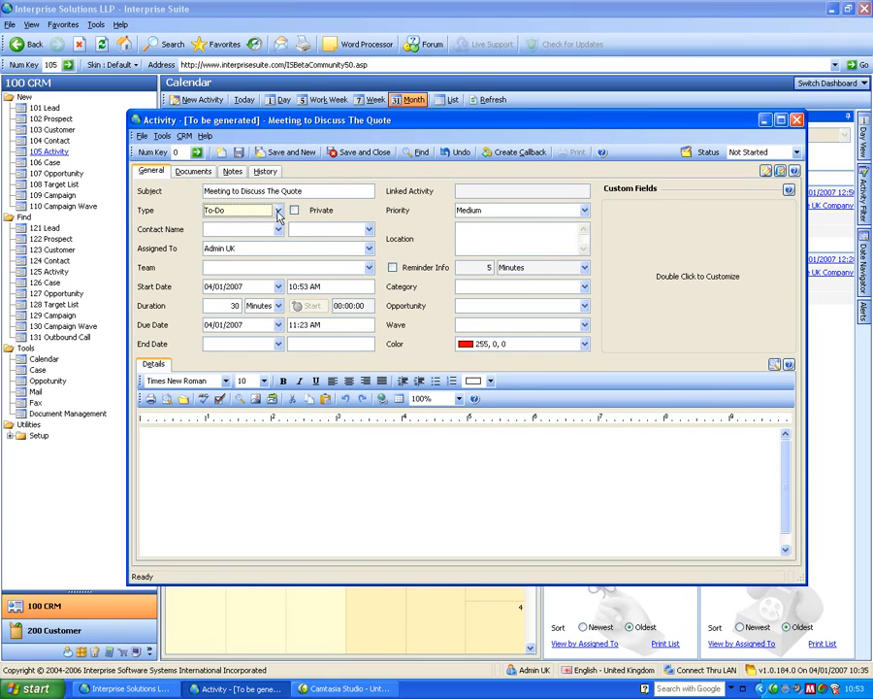
left_click(278, 210)
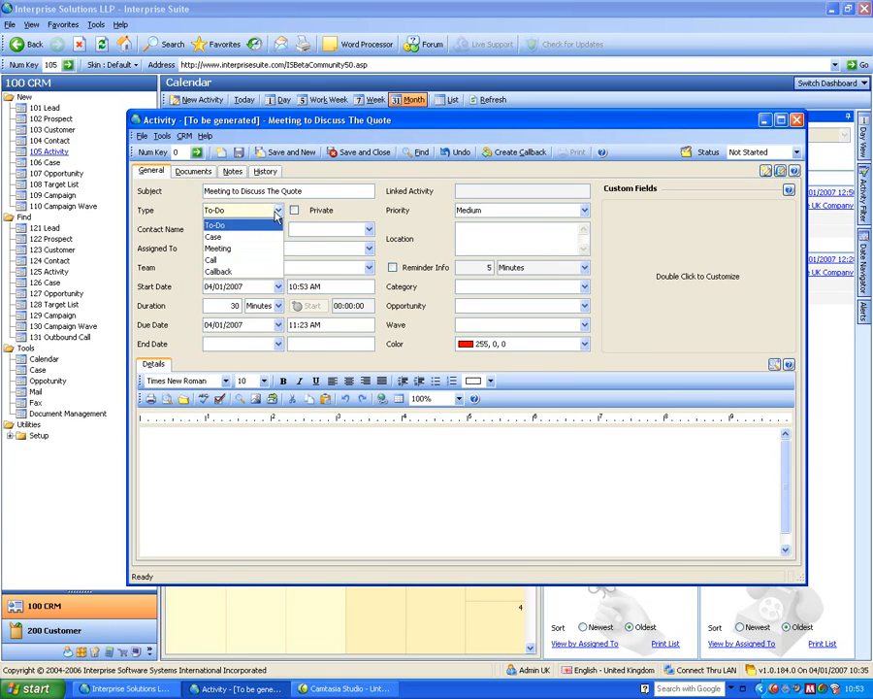
left_click(238, 248)
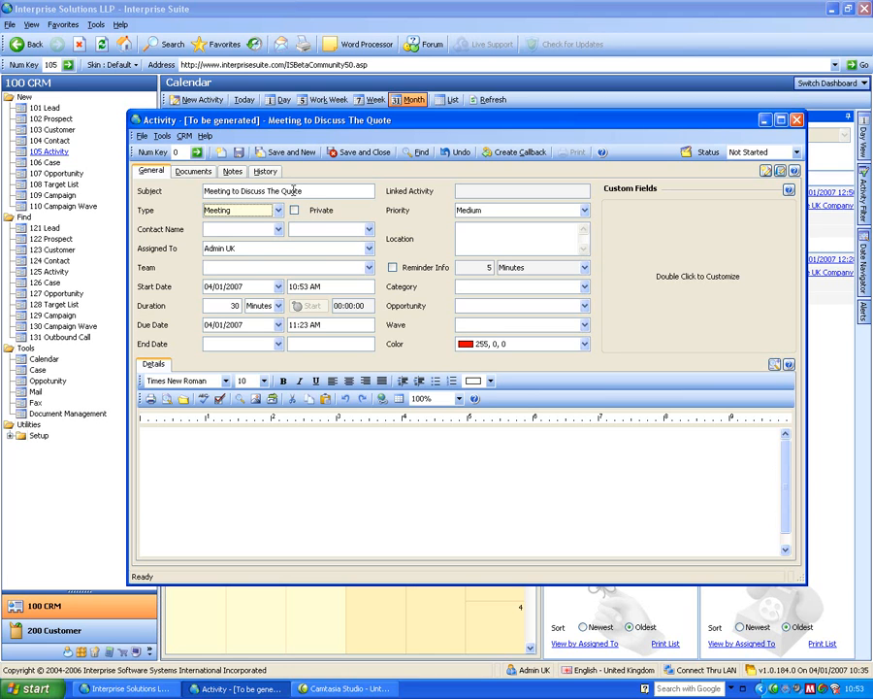
Link the meeting to the company An Example Lead Company, looked up from the customer list.
left_click(359, 227)
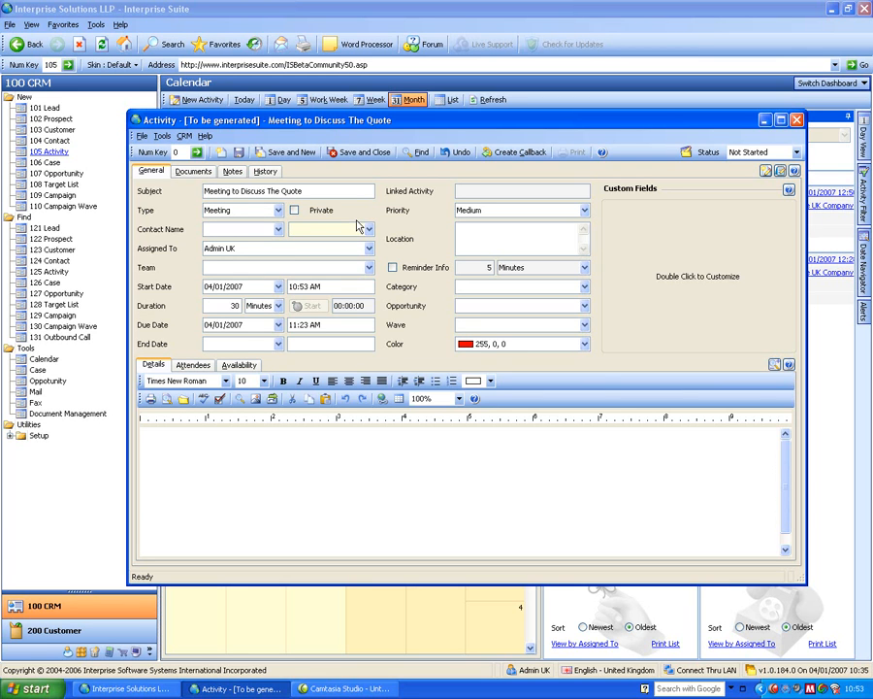
type("a cu")
key("Tab")
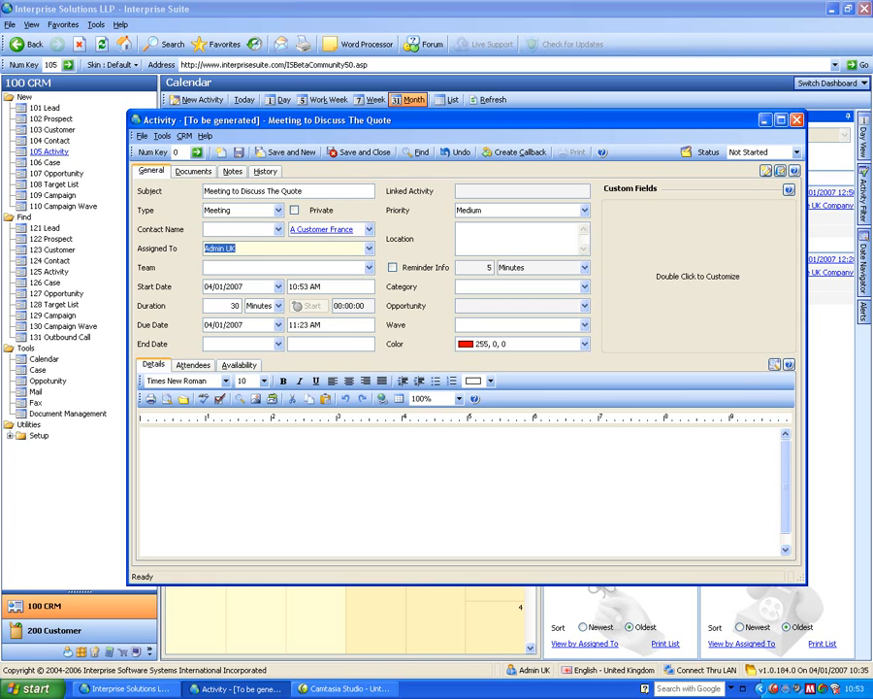
left_click(369, 229)
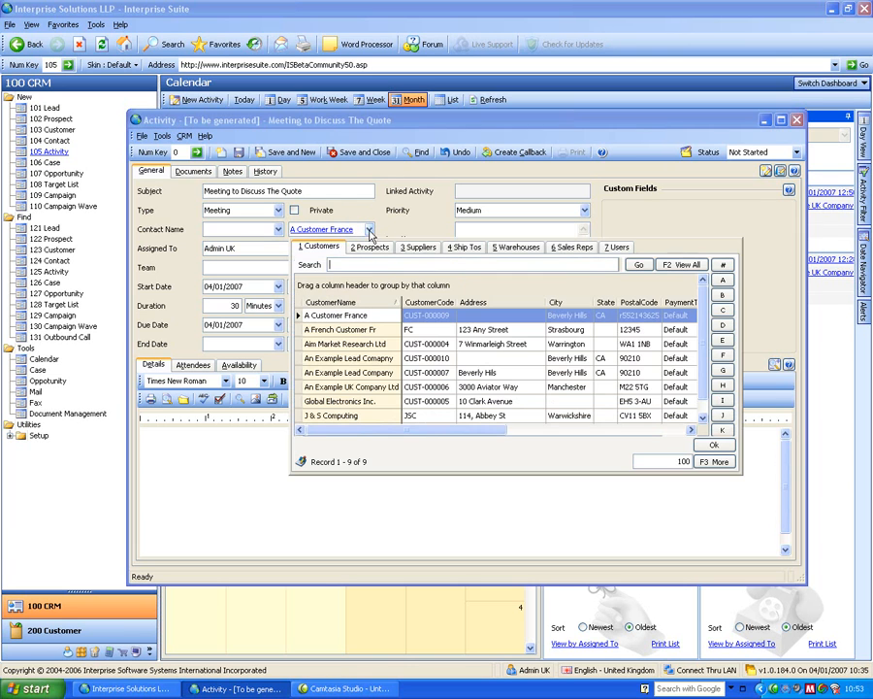
double_click(356, 374)
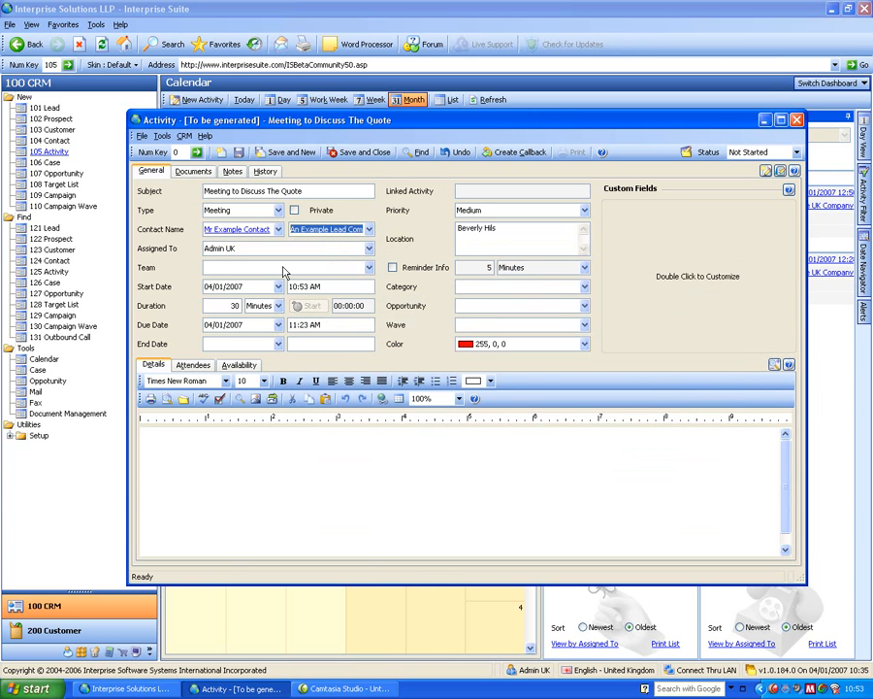
left_click(242, 248)
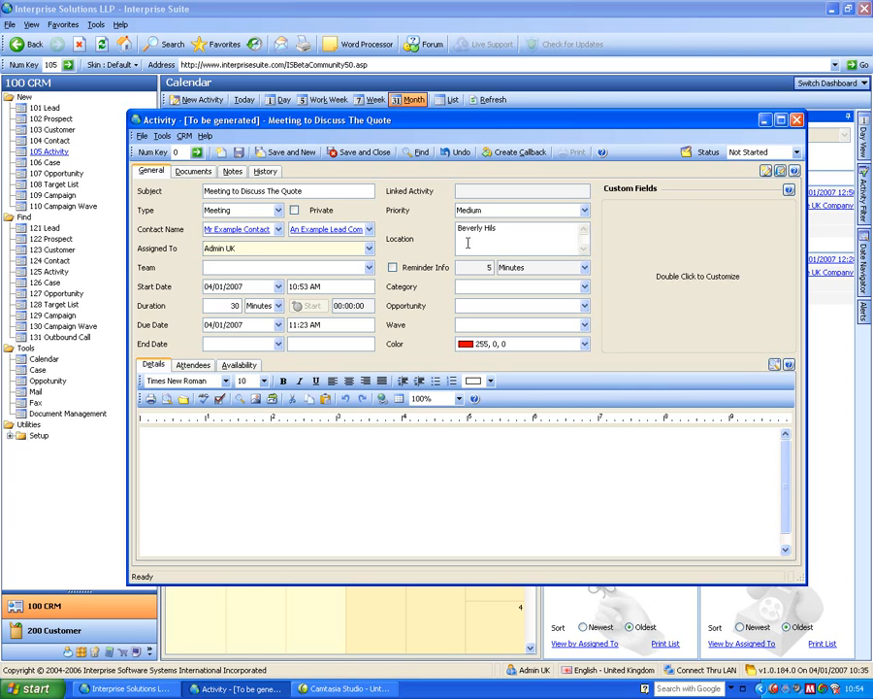
Enter "to discu the quote" in the meeting's details.
left_click(238, 453)
type("to")
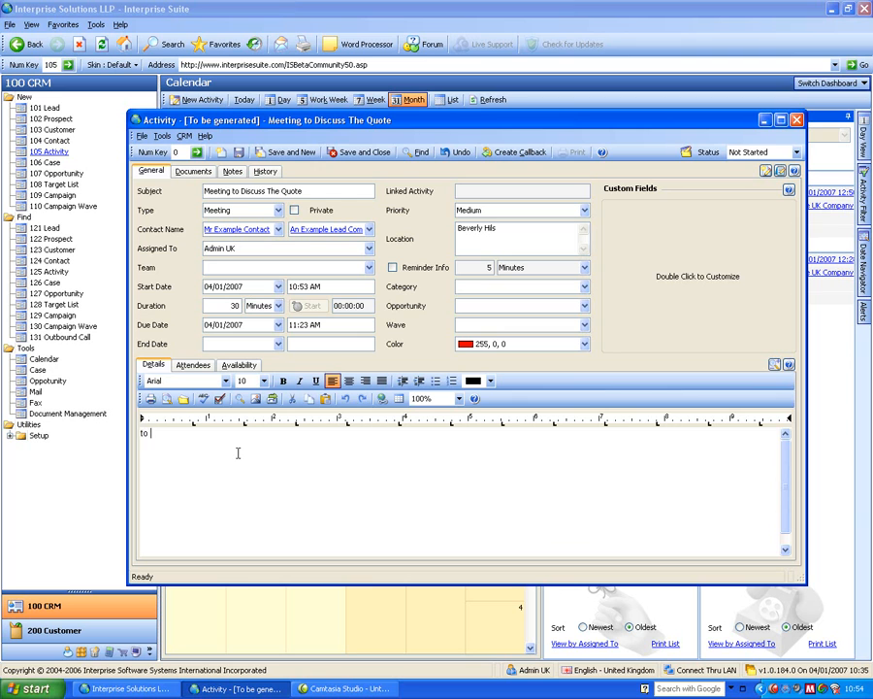
type(" discu the quote")
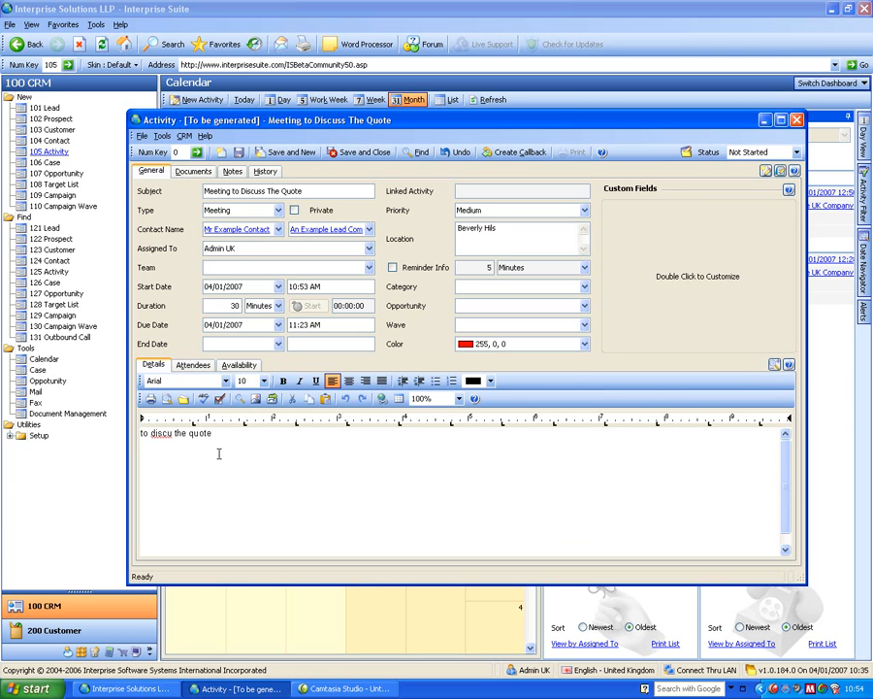
Add Admin US and guest as attendees of the meeting.
left_click(192, 364)
left_click(222, 417)
left_click(452, 415)
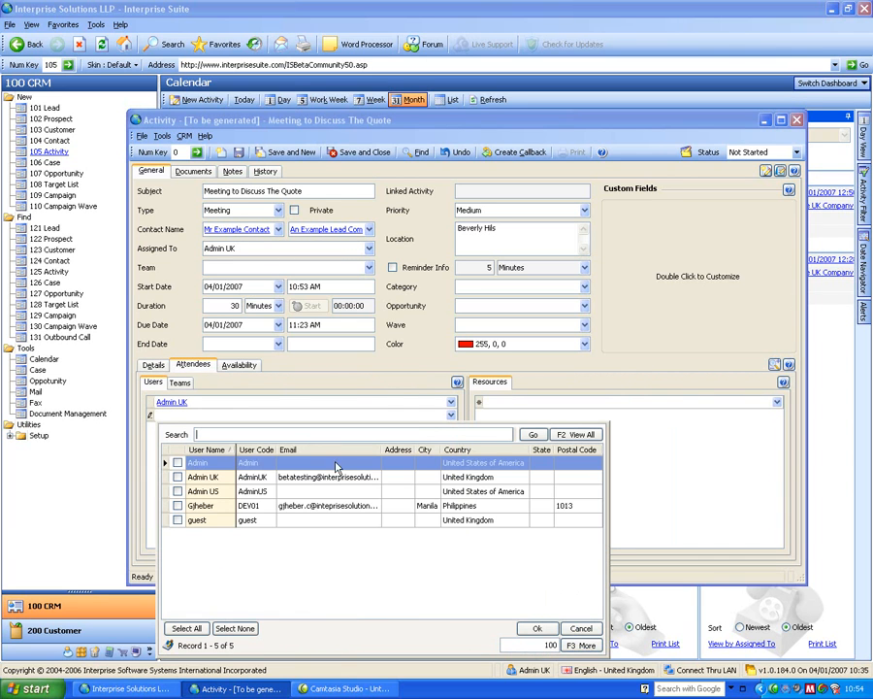
left_click(176, 492)
left_click(177, 520)
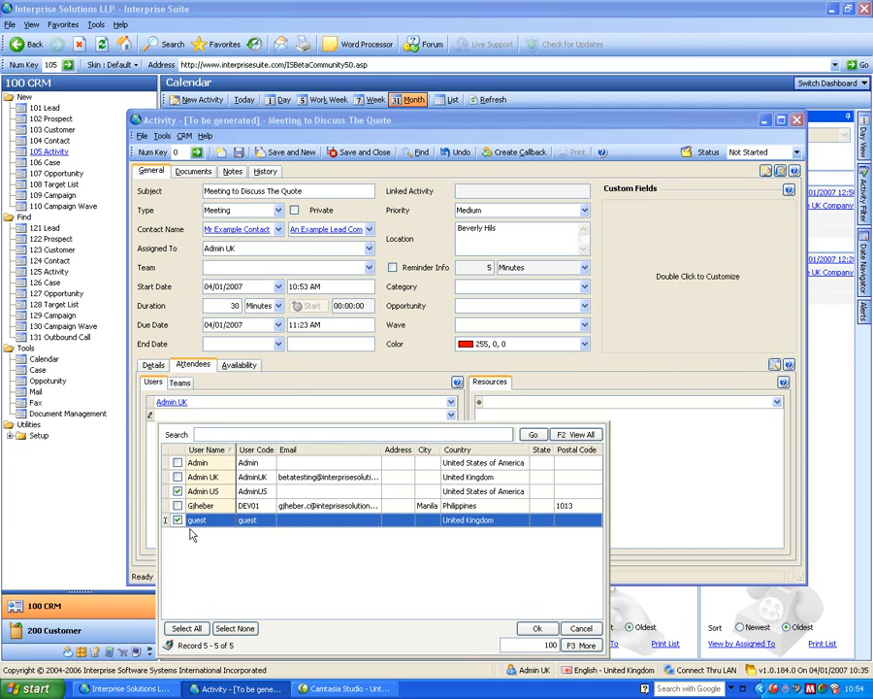
left_click(538, 628)
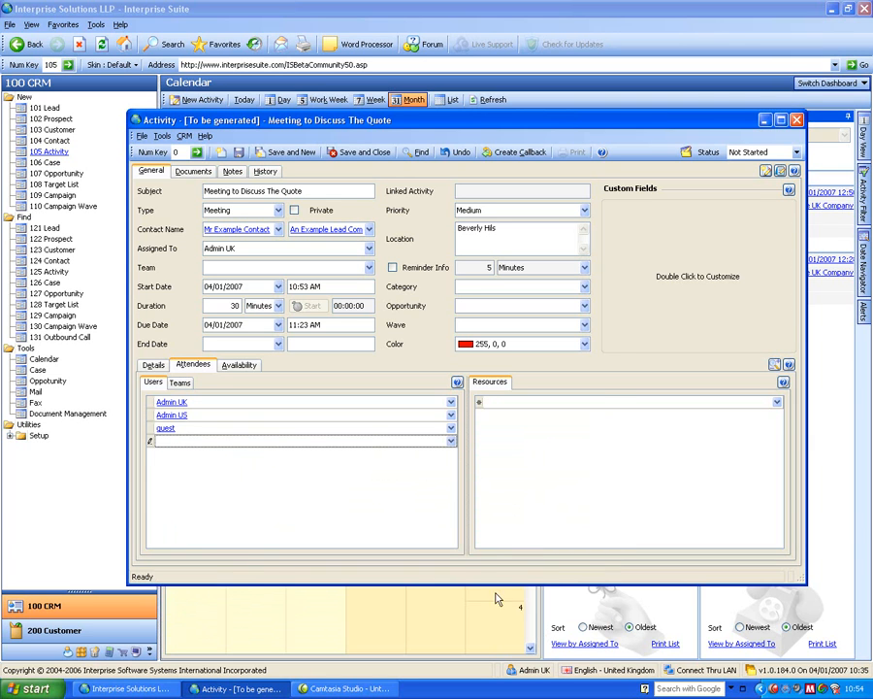
Book the Conference Room and Overhead Projector as resources for the meeting.
left_click(501, 404)
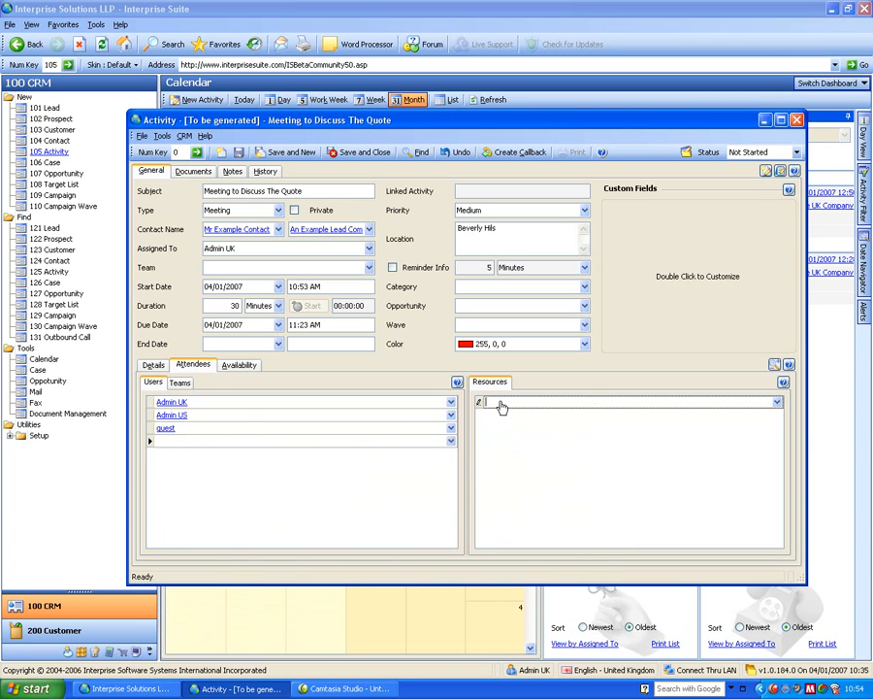
left_click(777, 402)
left_click(473, 464)
left_click(473, 479)
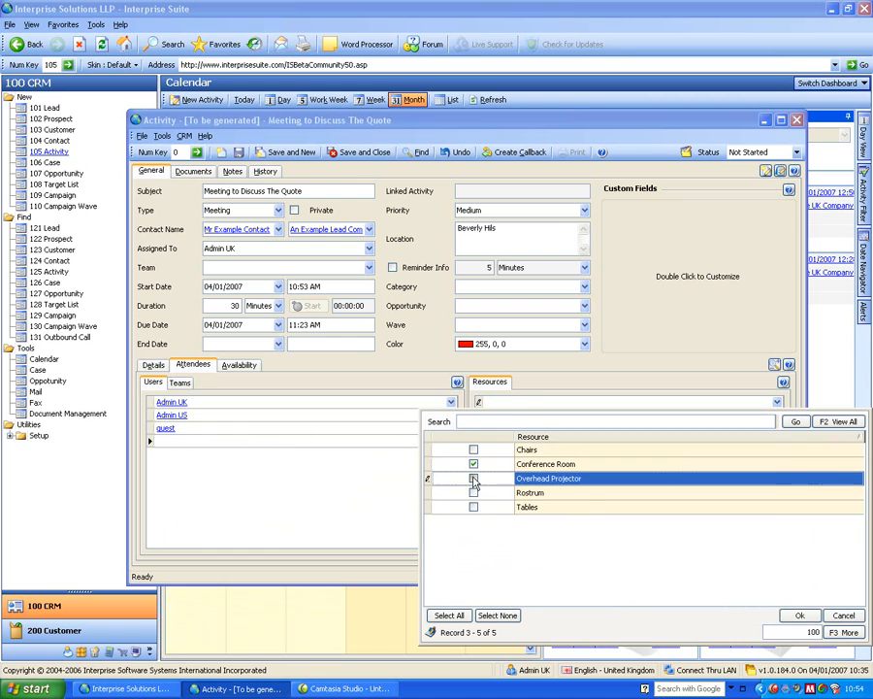
left_click(800, 615)
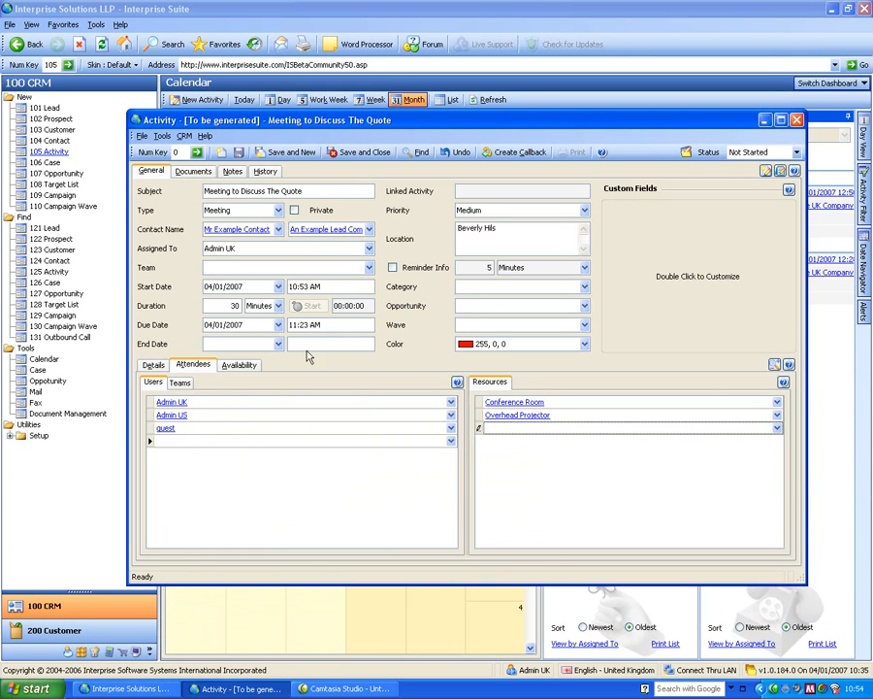
Move the meeting start to 3:00 PM from the availability grid and save and close the activity.
left_click(239, 365)
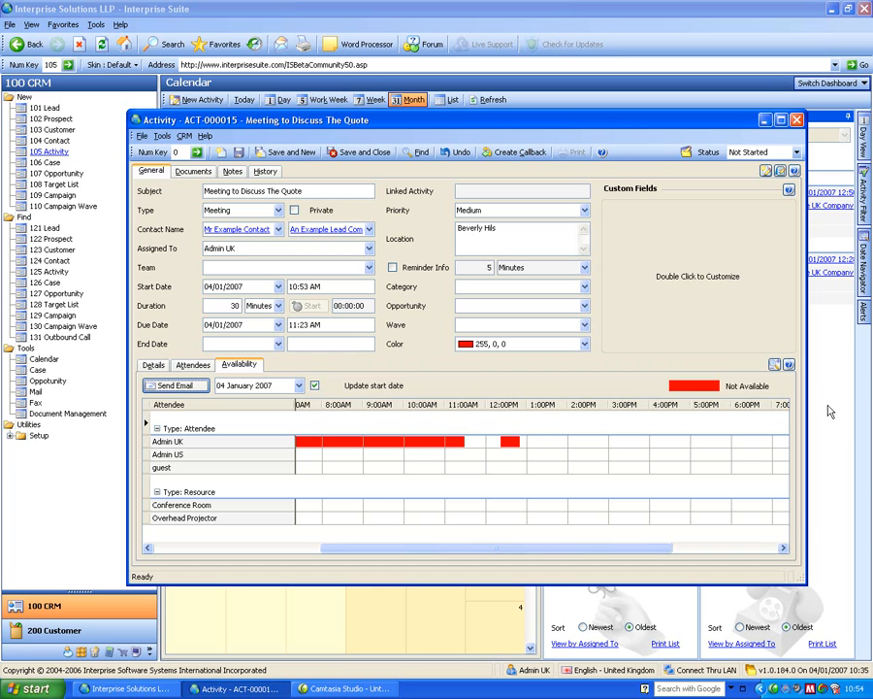
left_click(627, 408)
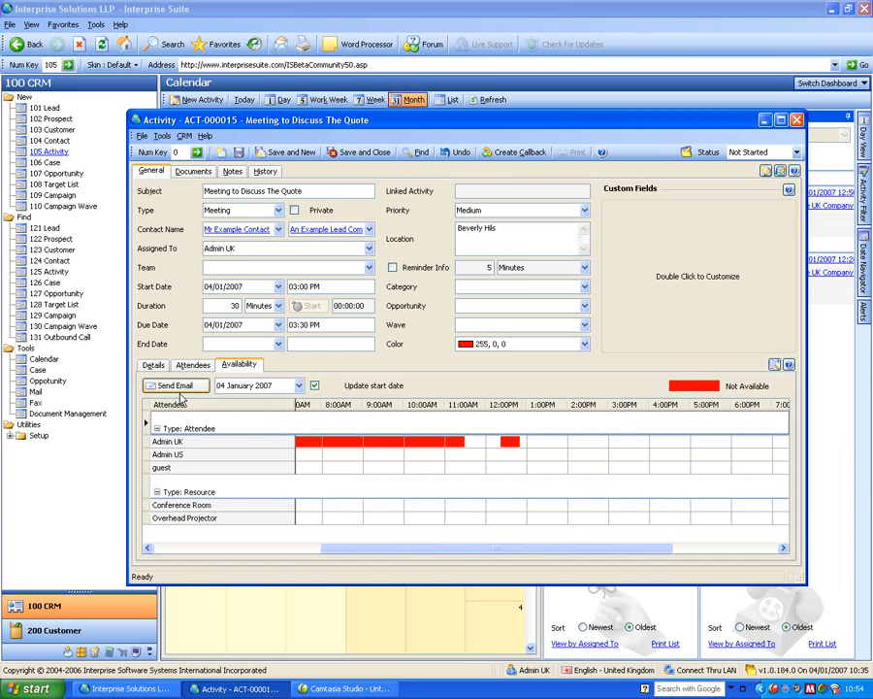
left_click(382, 157)
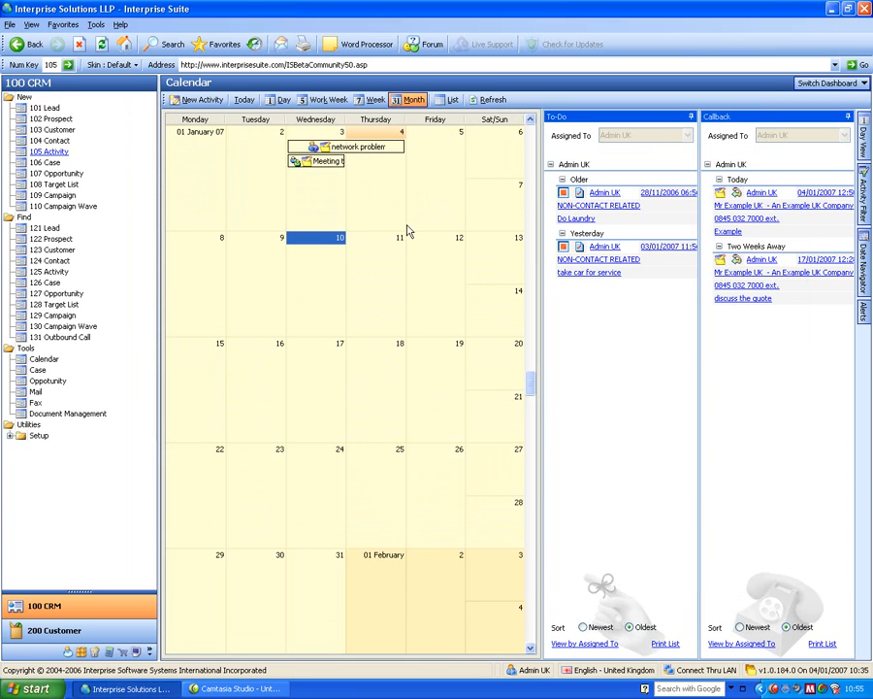
Create a To-Do activity with subject "Pick kids up from school" and save and close it.
left_click(53, 153)
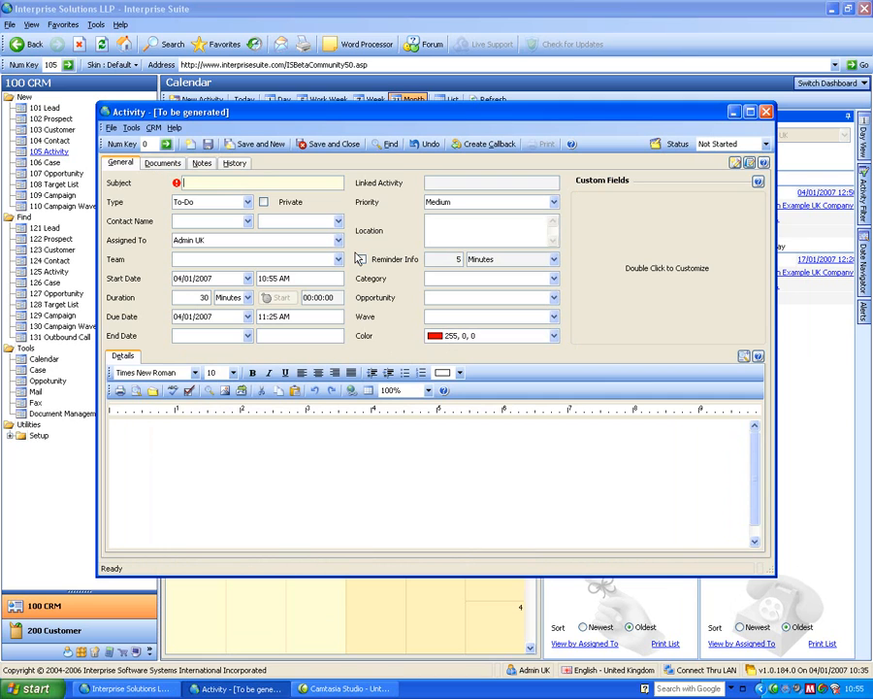
type("Pick kids up from school")
key("Tab")
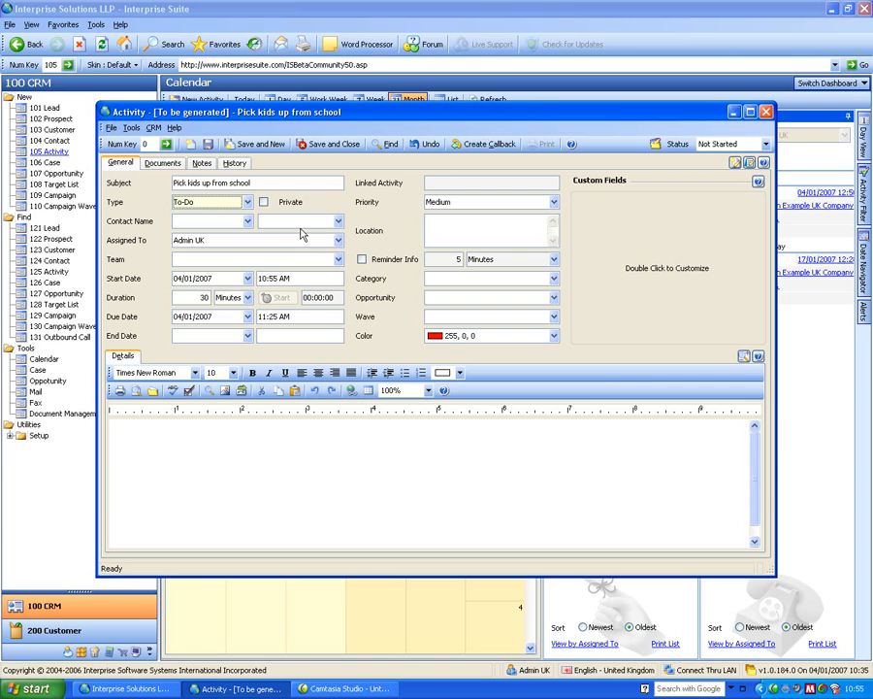
left_click(337, 146)
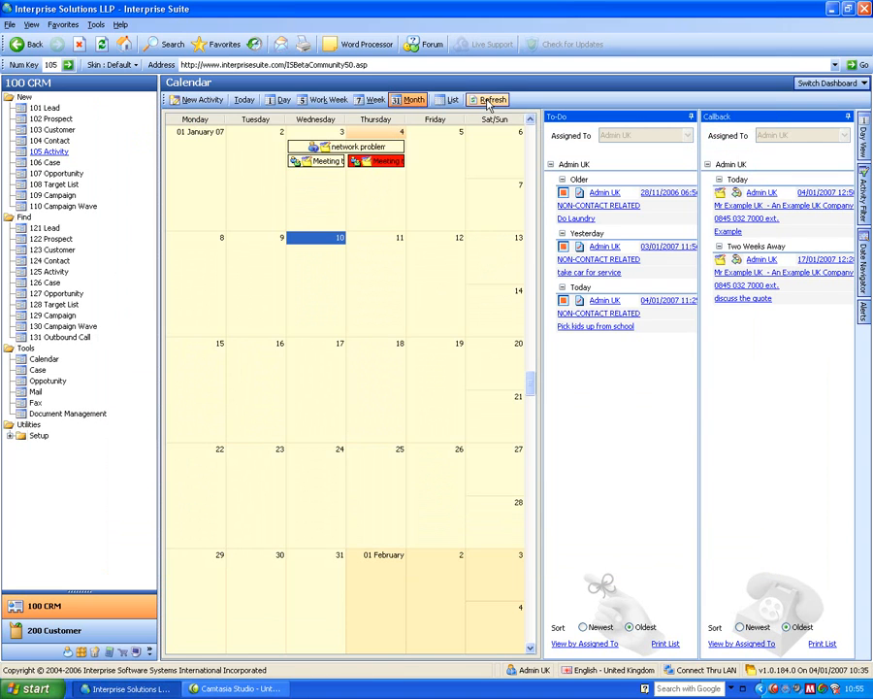
Switch the calendar through Week, Work Week, Day, List and back to Month views.
mouse_move(611, 327)
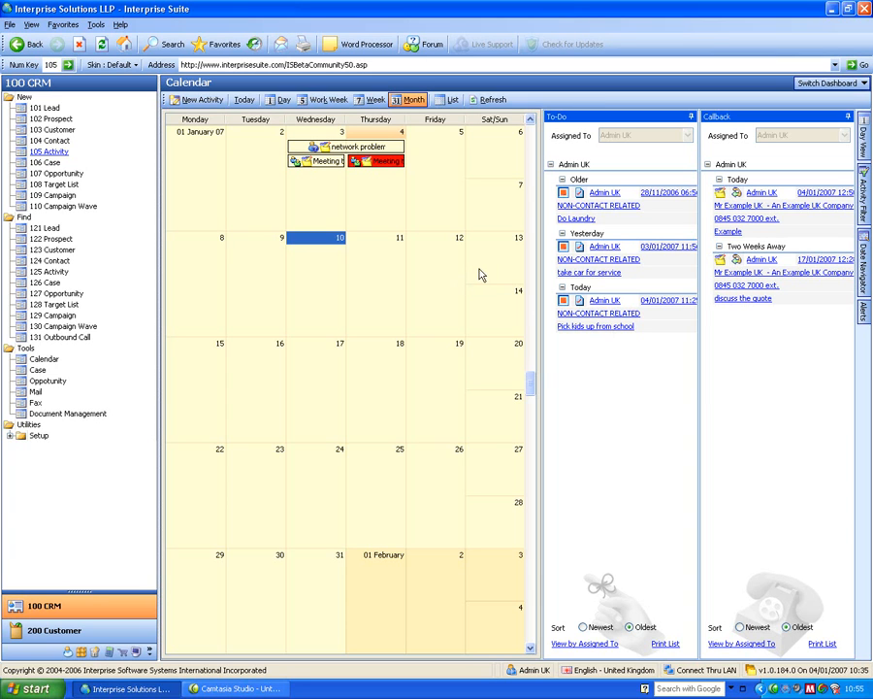
left_click(372, 100)
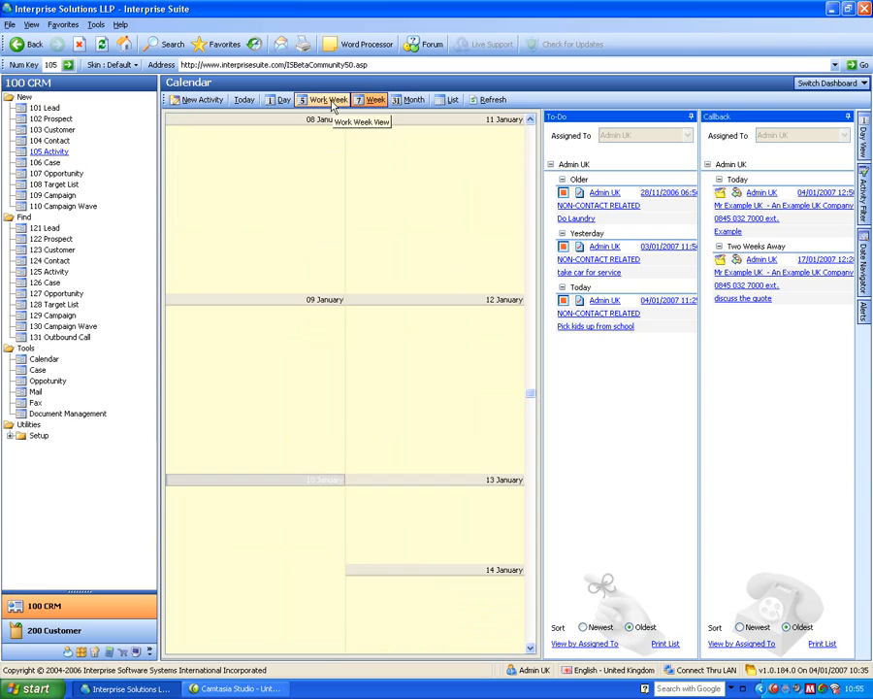
left_click(330, 100)
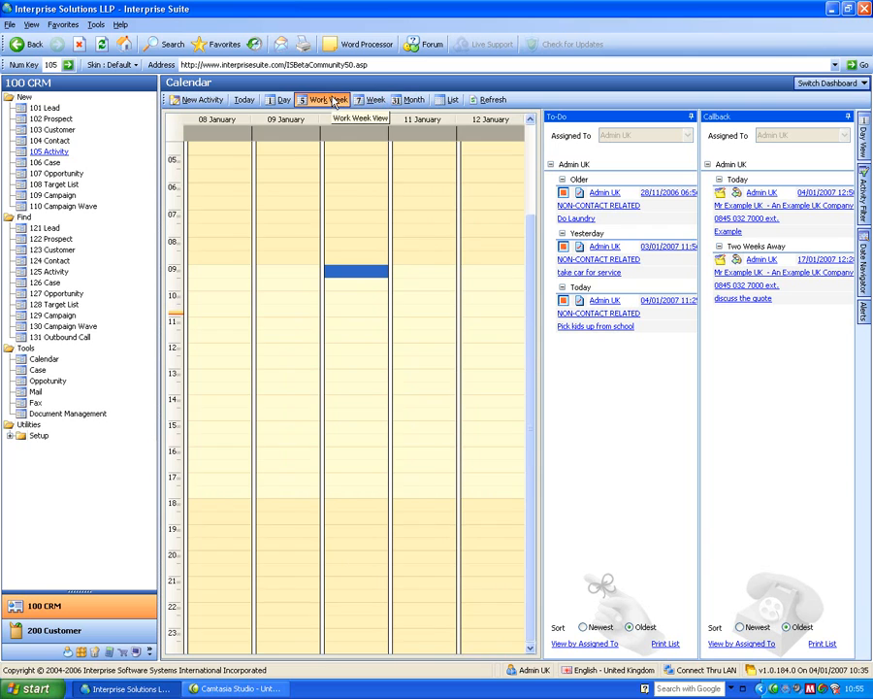
left_click(279, 101)
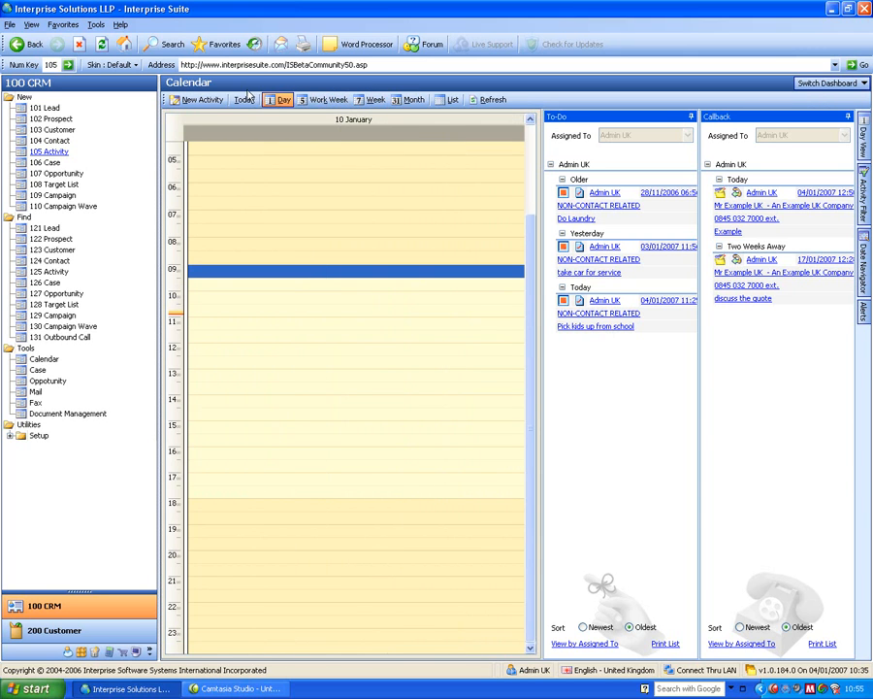
left_click(444, 101)
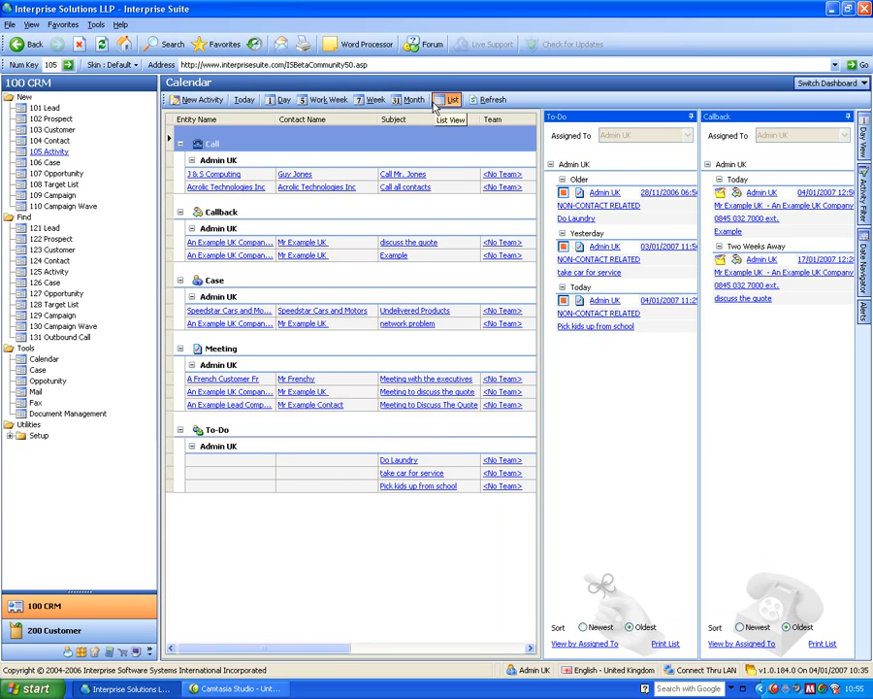
left_click(410, 101)
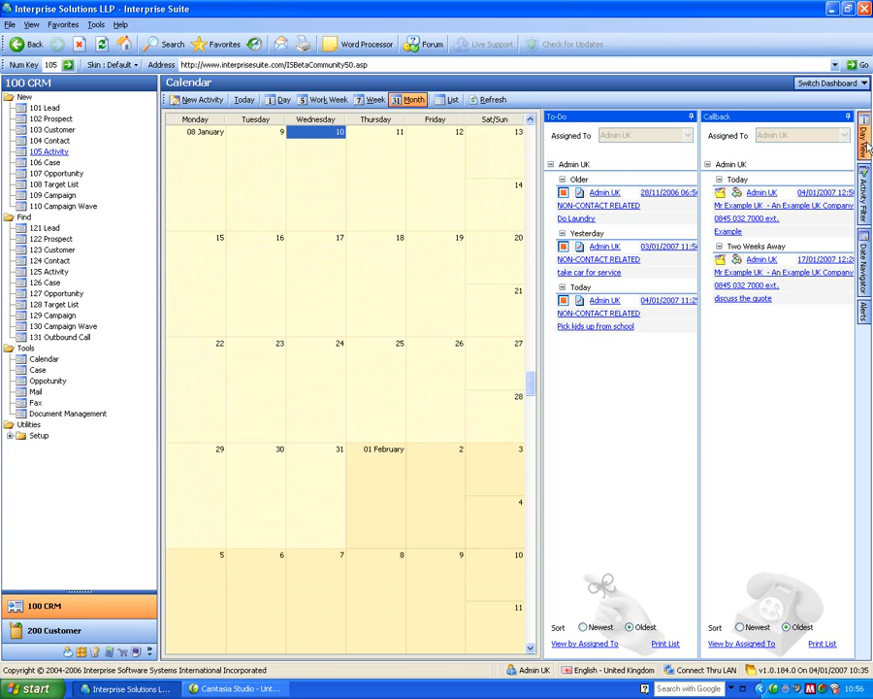
Switch the dashboard to Cases.
left_click(826, 85)
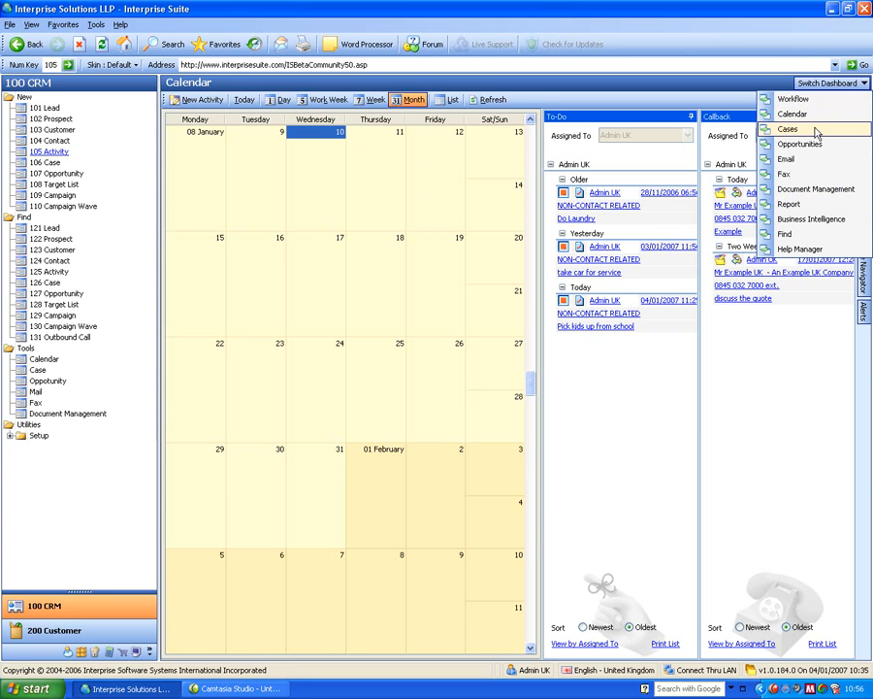
left_click(817, 130)
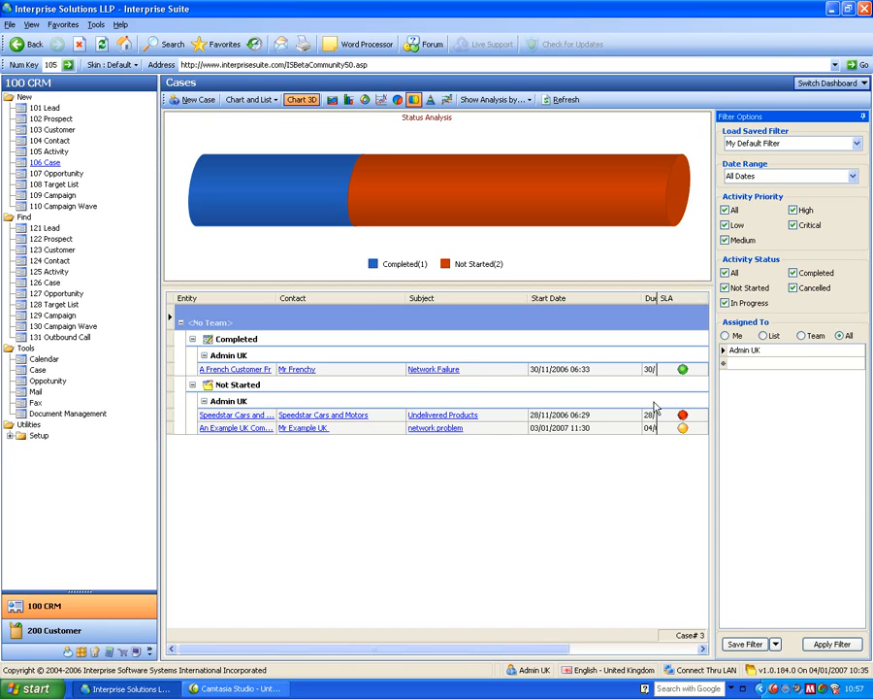
Open the SLA Holiday Calendar setup and select England and Wales Bank Holidays 2006 - 2008.
left_click(8, 437)
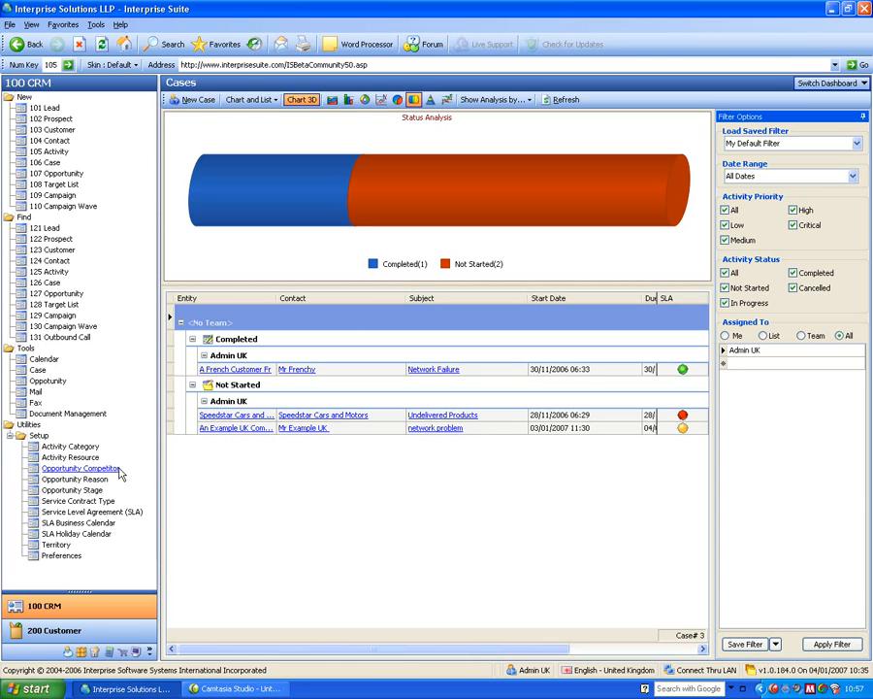
left_click(74, 536)
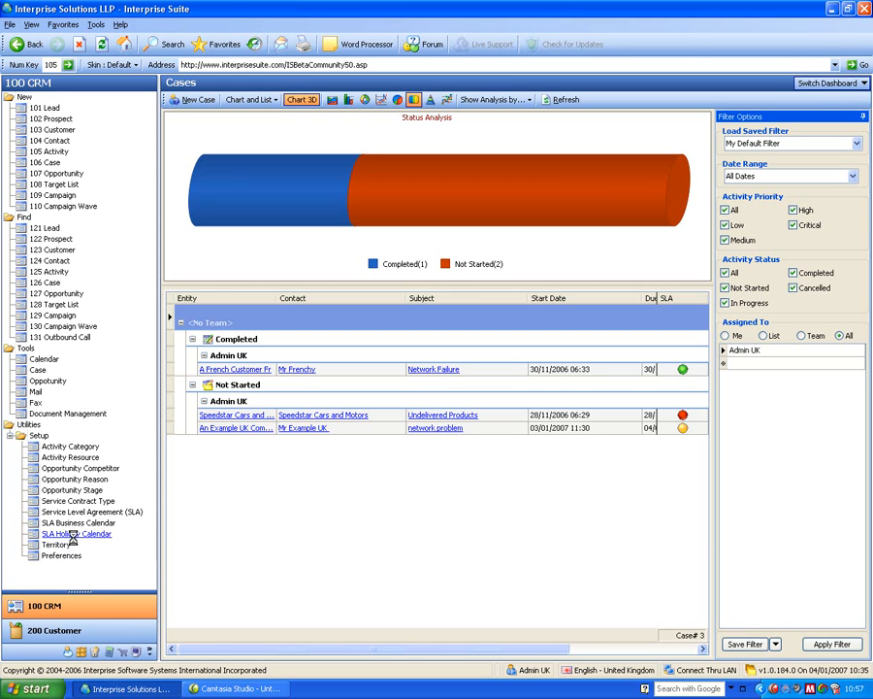
left_click(238, 287)
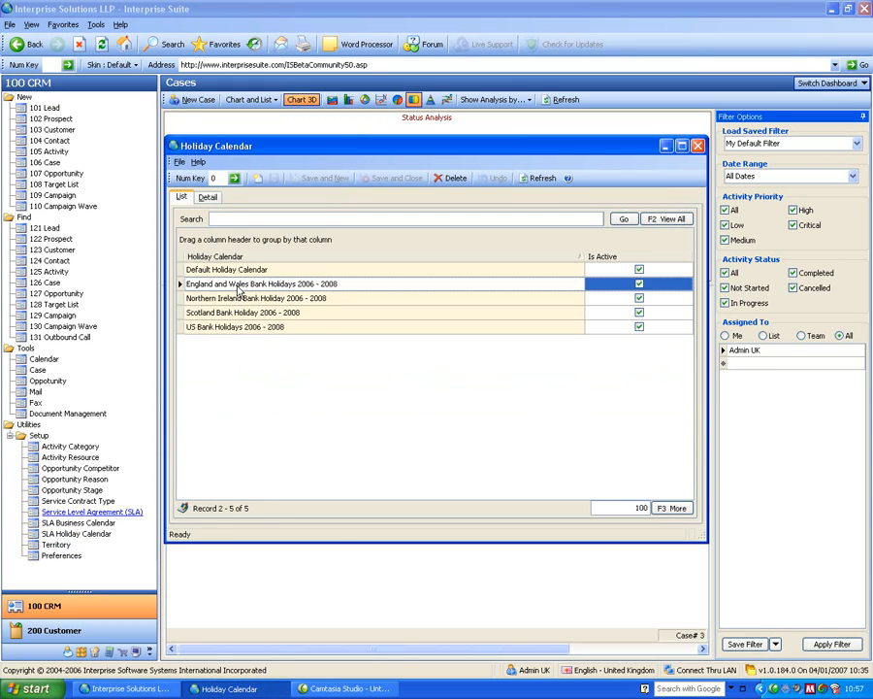
Open the England and Wales Bank Holidays 2006 - 2008 calendar to review its holiday dates, then close it.
double_click(238, 289)
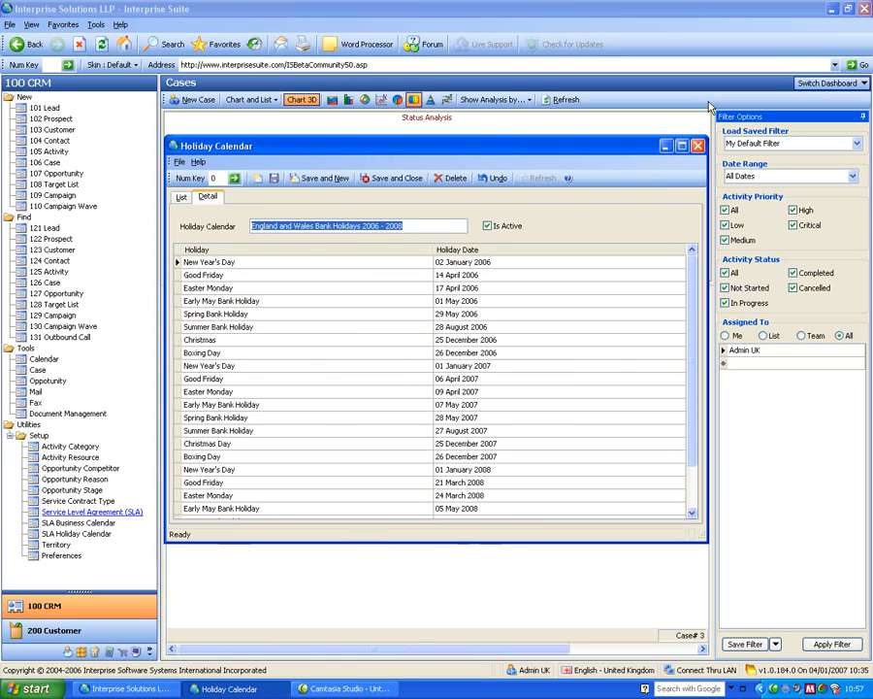
left_click(698, 145)
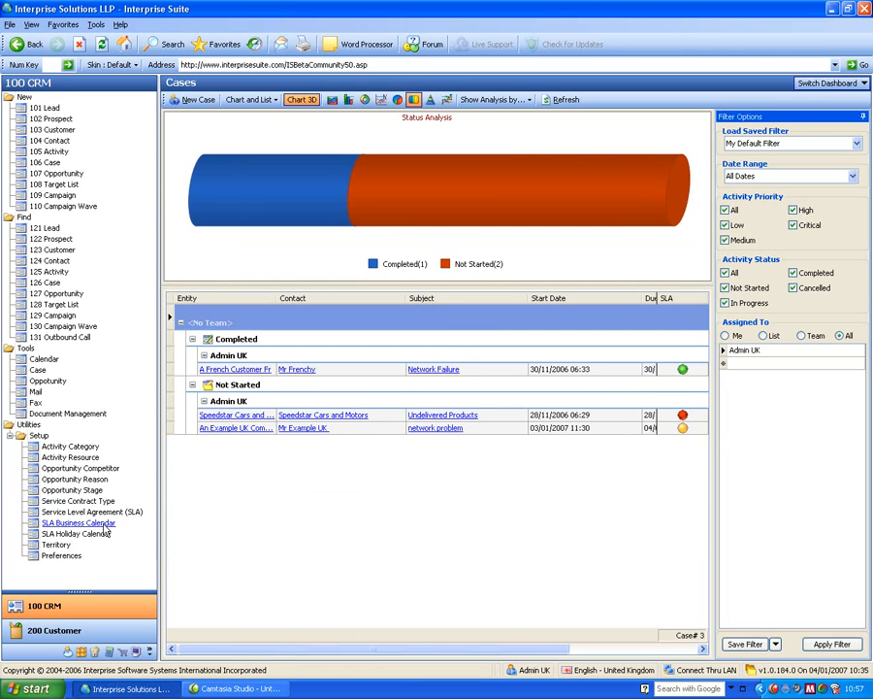
Open the SLA Business Calendar and review the Default Business Calendar's day shifts, then close it.
left_click(91, 523)
double_click(199, 270)
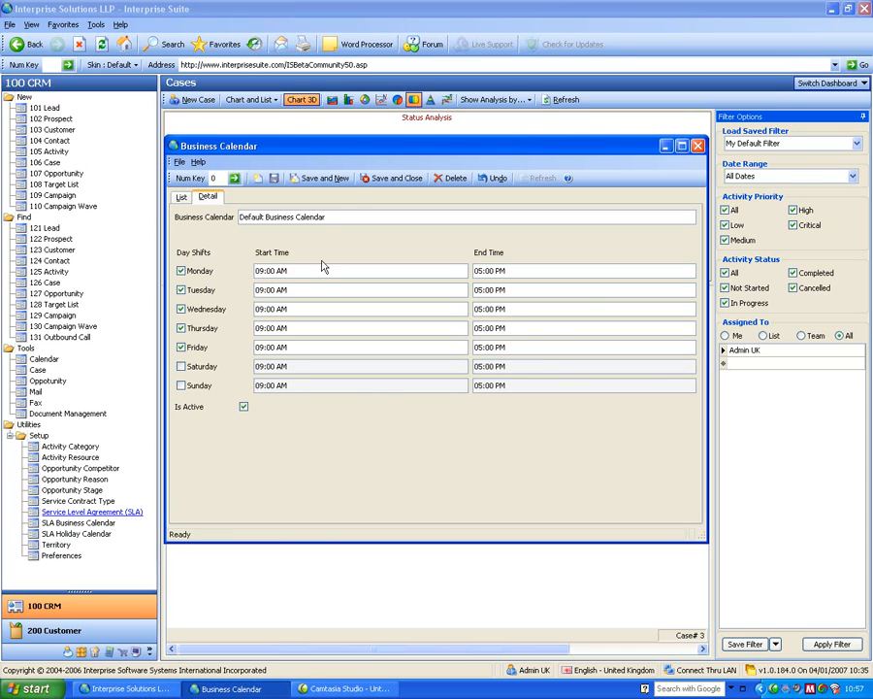
left_click(704, 146)
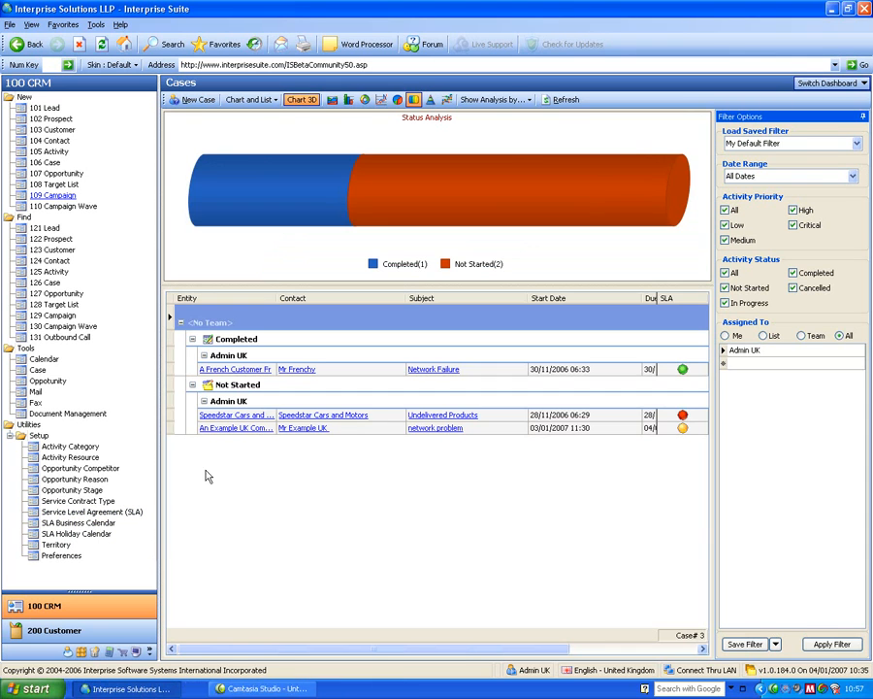
Open the Service Level Agreement setup to review the Default SLA, then close it.
left_click(81, 511)
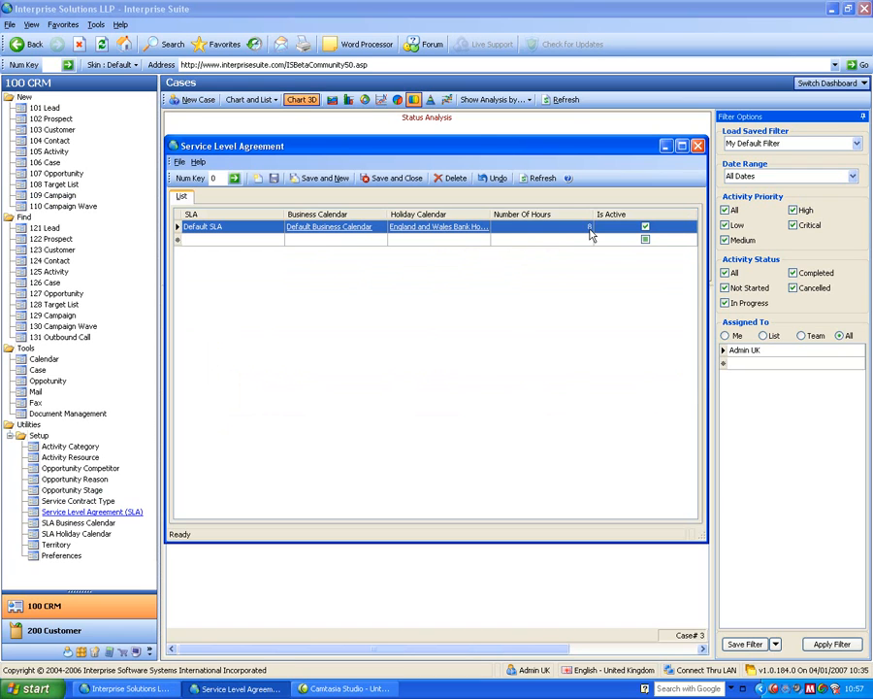
left_click(698, 146)
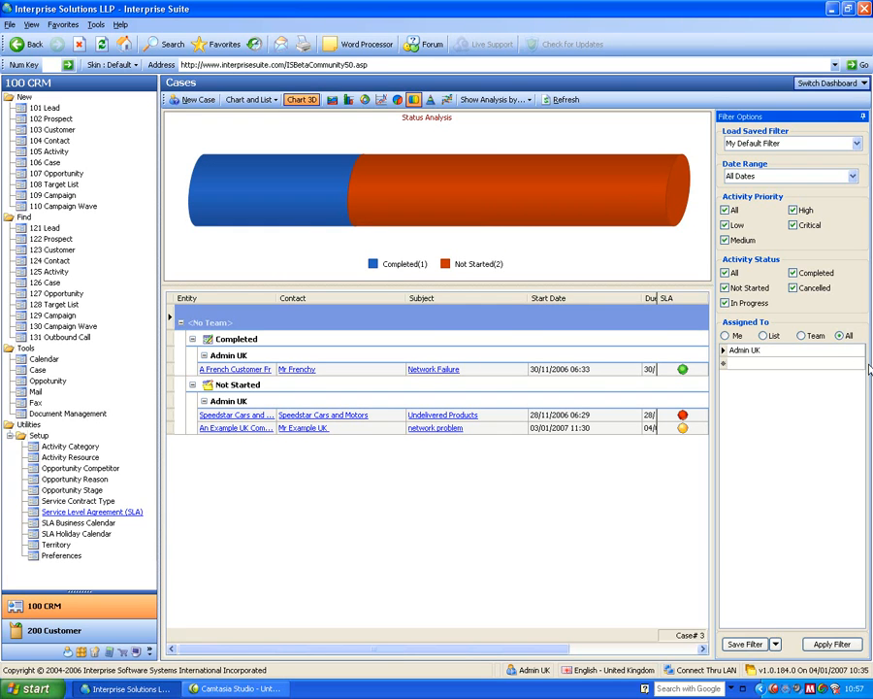
left_click(803, 335)
left_click(840, 336)
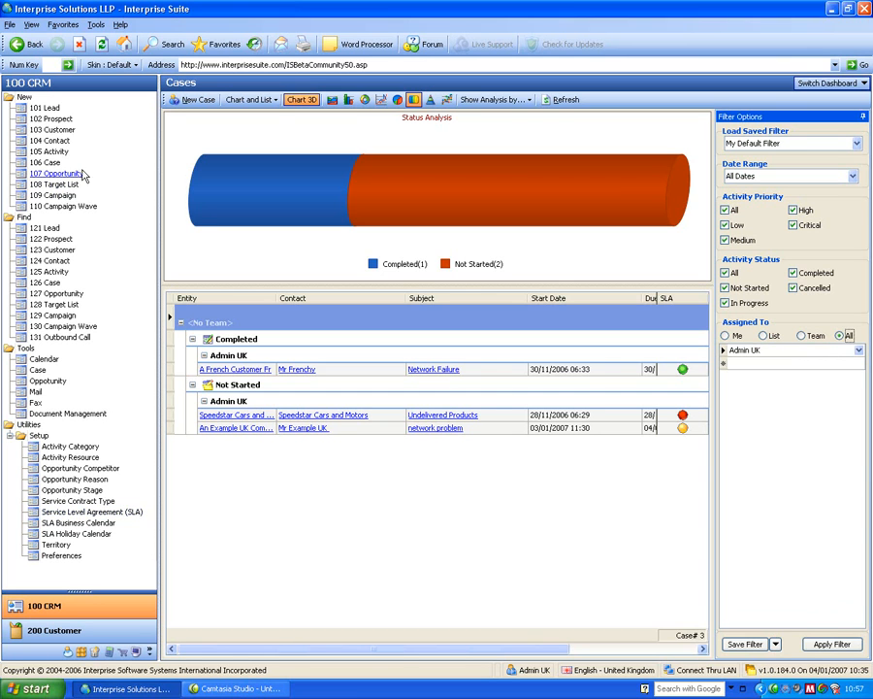
Start a new case with the subject "network problem".
left_click(47, 163)
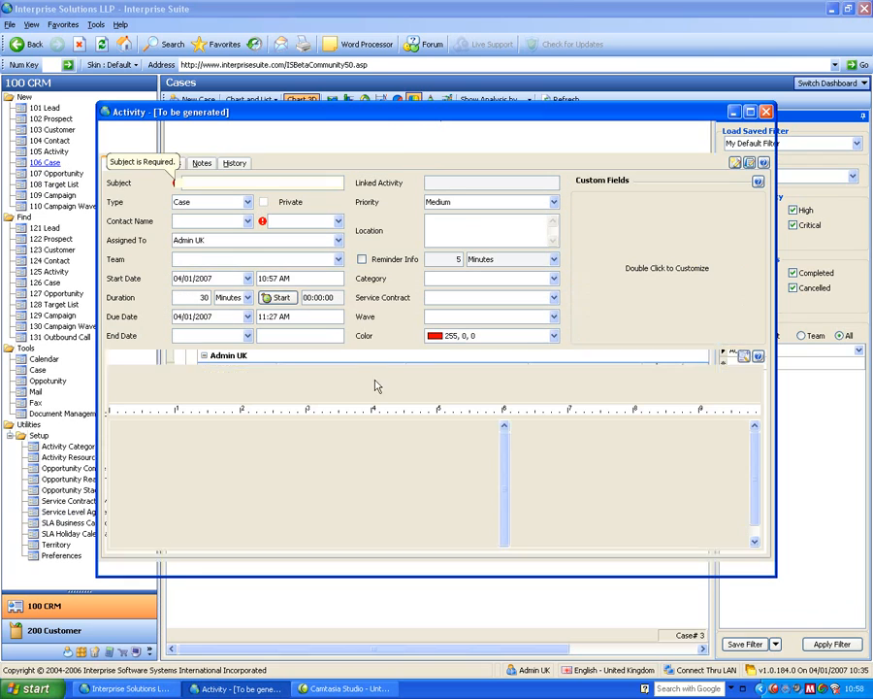
type("netwpro")
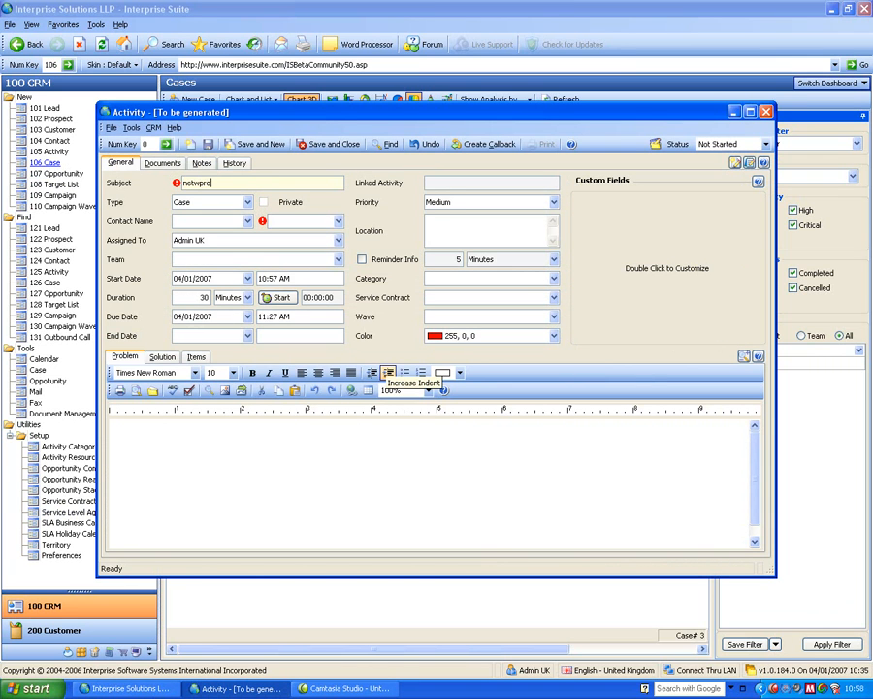
key("BackSpace")
key("BackSpace")
key("BackSpace")
type("ork prob")
key("Tab")
key("Tab")
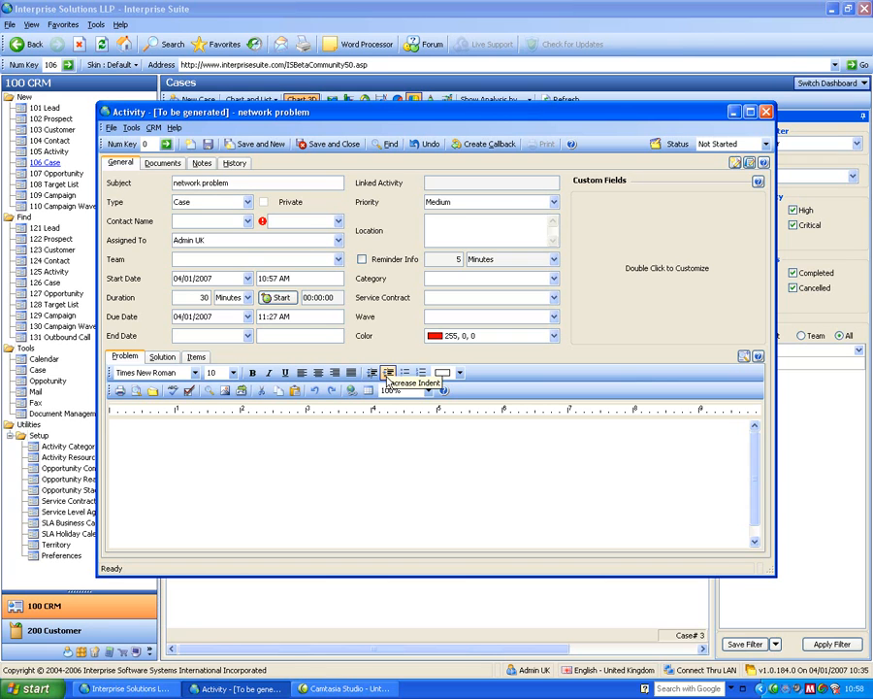
Set the case's contact to the An Example Lead Company contact.
left_click(306, 218)
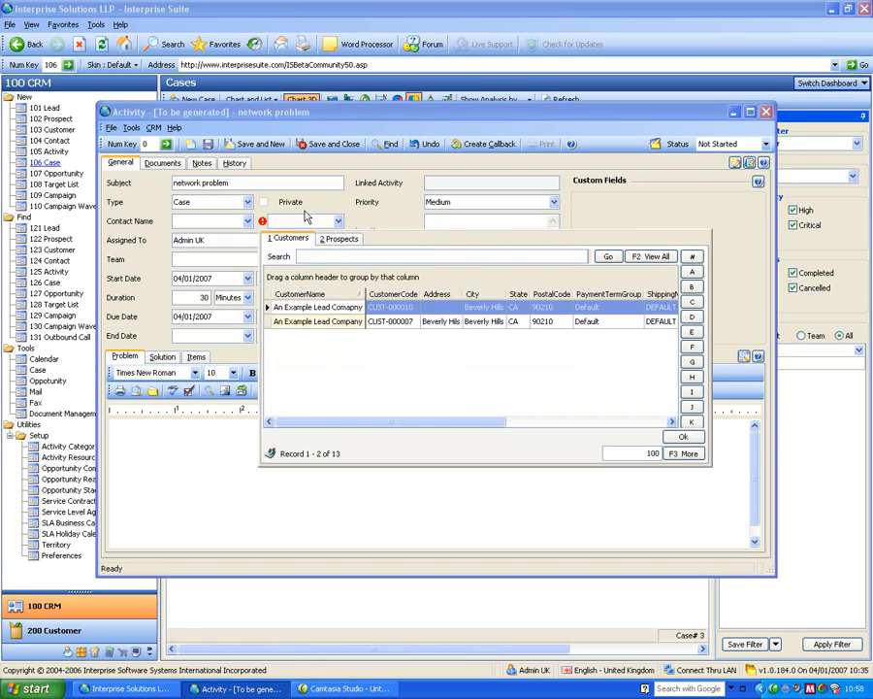
double_click(353, 322)
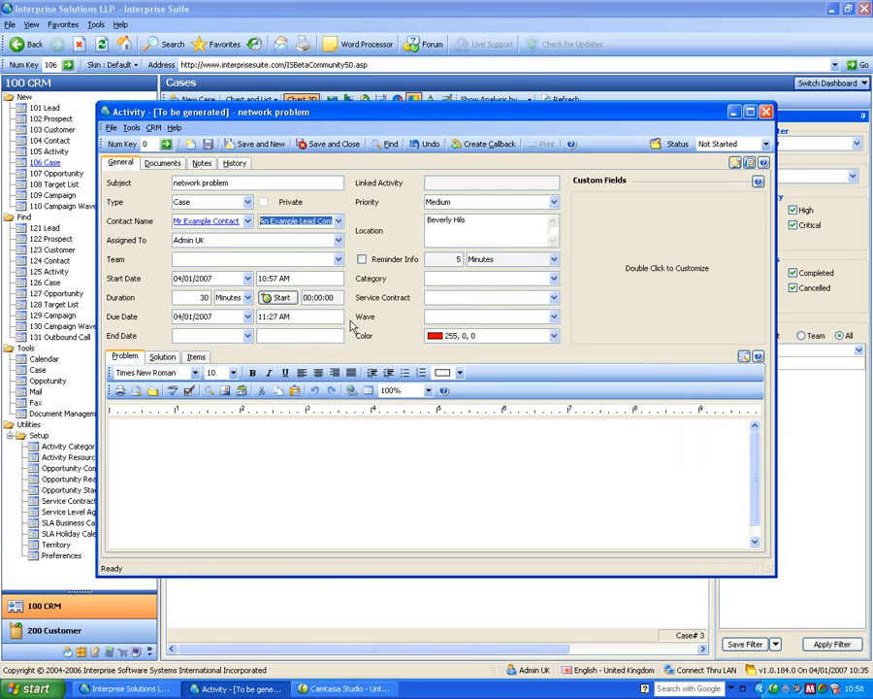
left_click(262, 257)
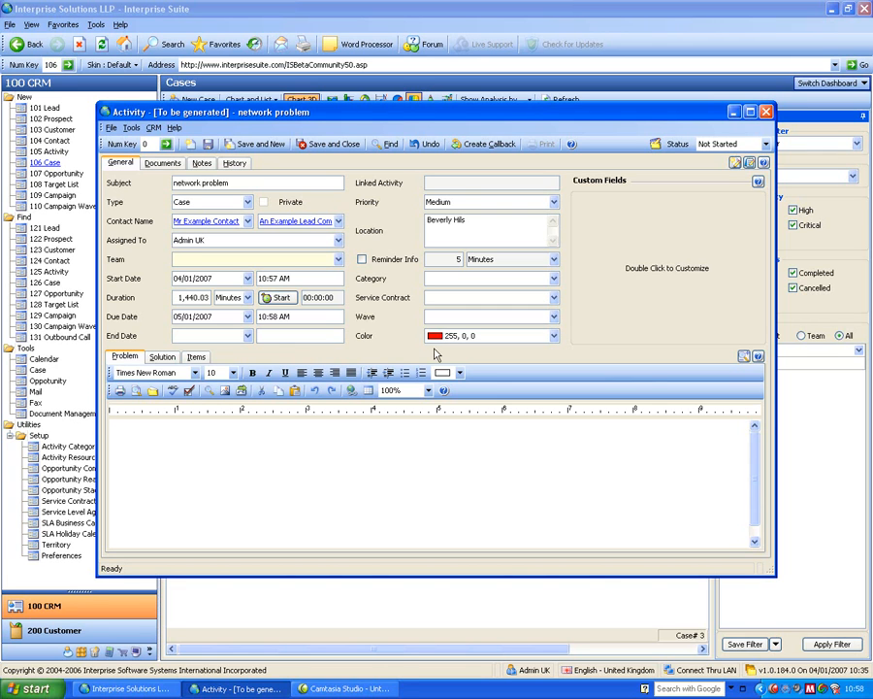
Enter the problem text "igfiuerguigfueri rfyrefyg b", check the Items and Solution tabs, and save and close the case.
left_click(314, 431)
type("igfiuerguigfueri rfyrefyg b")
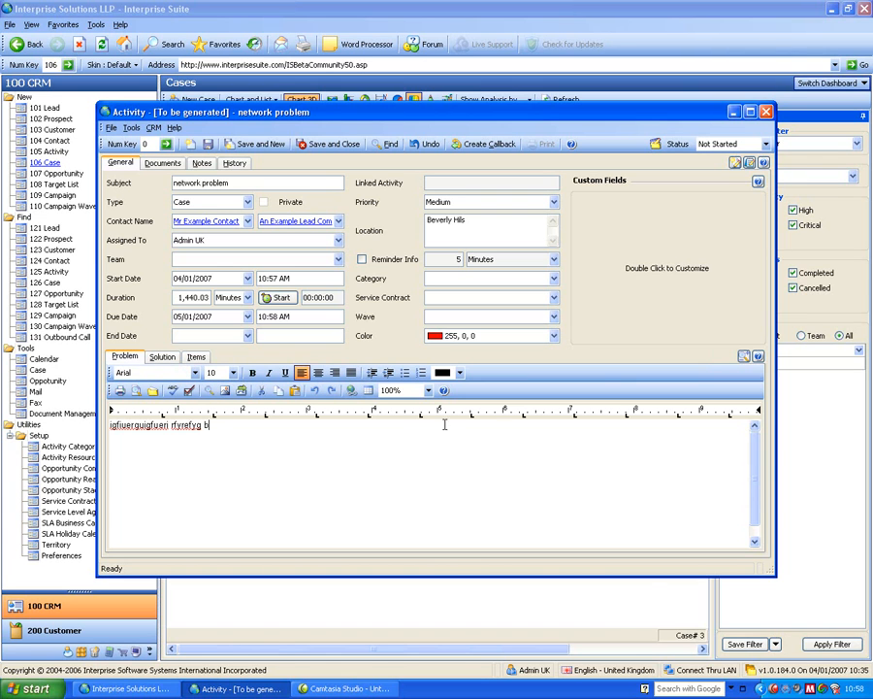
left_click(195, 356)
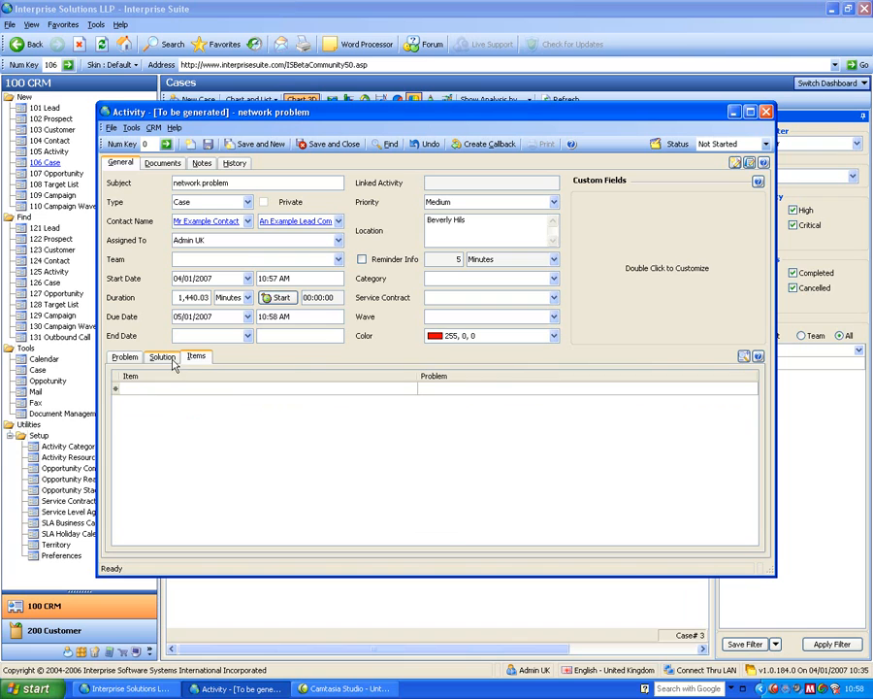
left_click(173, 360)
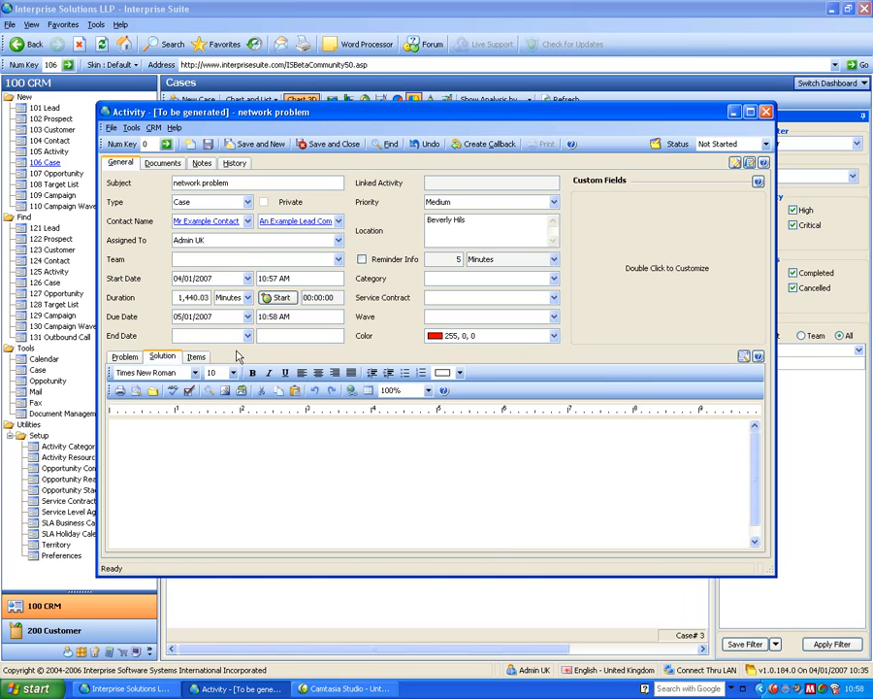
left_click(348, 146)
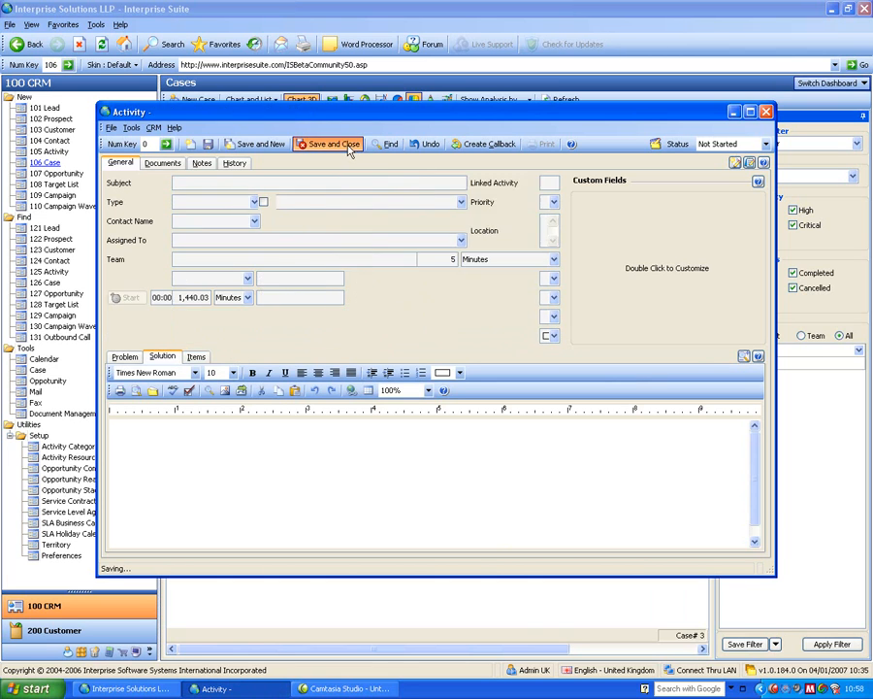
Refresh the Cases dashboard, show its analysis by SLA, and drill into the Overdue and Near SLA segments.
left_click(559, 99)
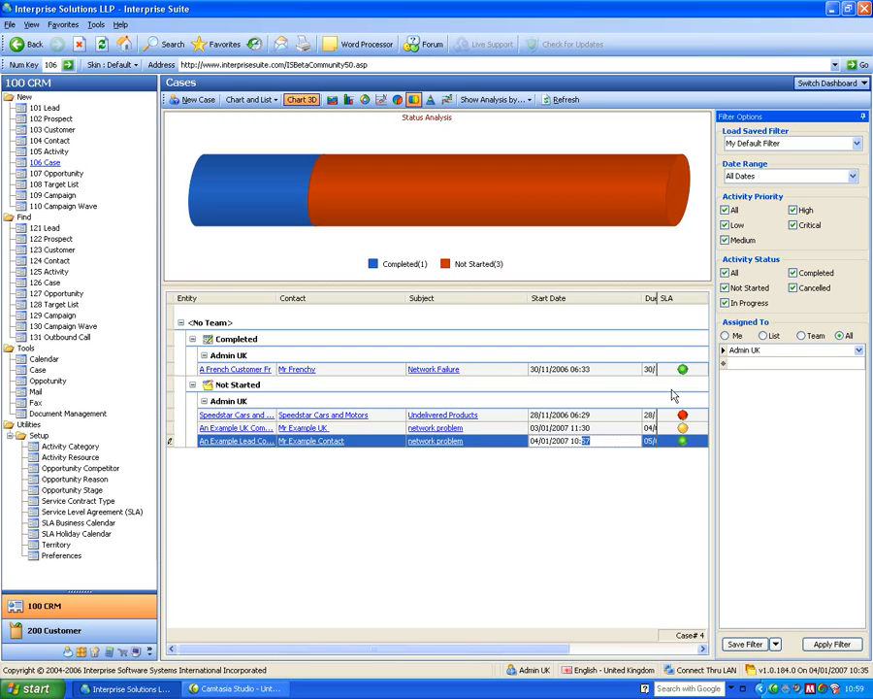
left_click(496, 100)
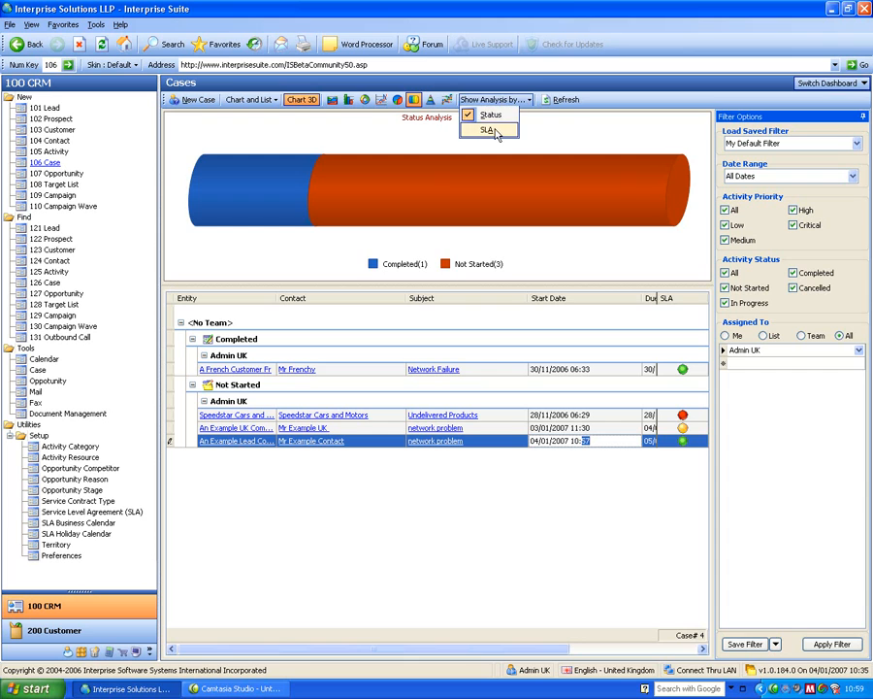
left_click(499, 130)
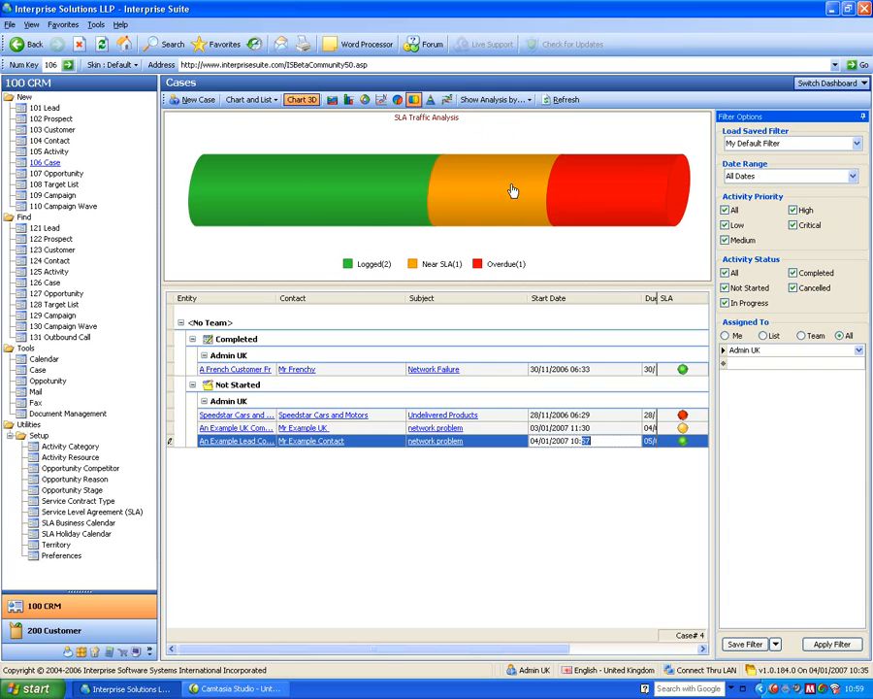
left_click(620, 185)
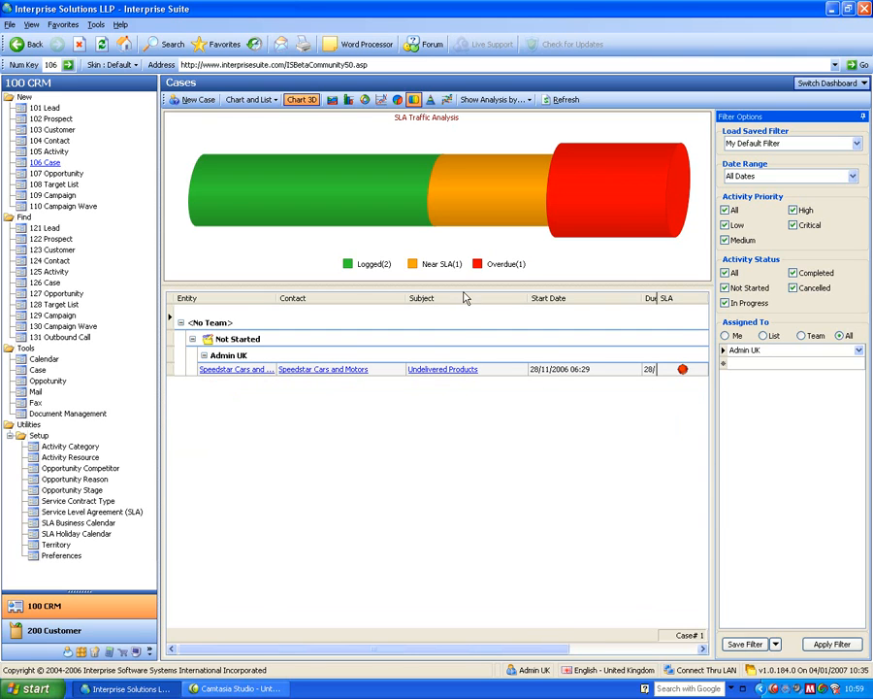
left_click(489, 208)
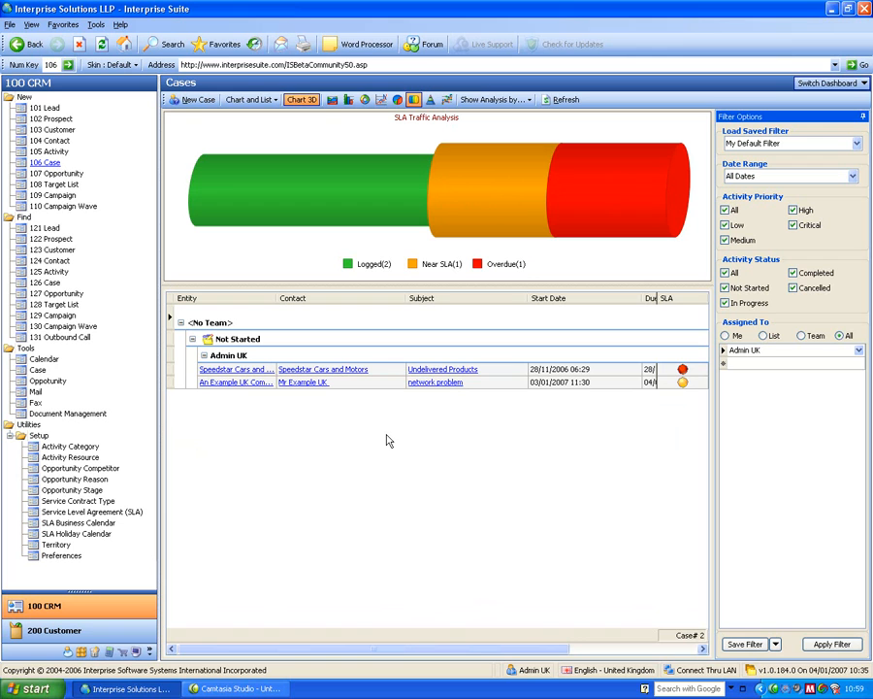
Switch the dashboard to Opportunities.
left_click(829, 84)
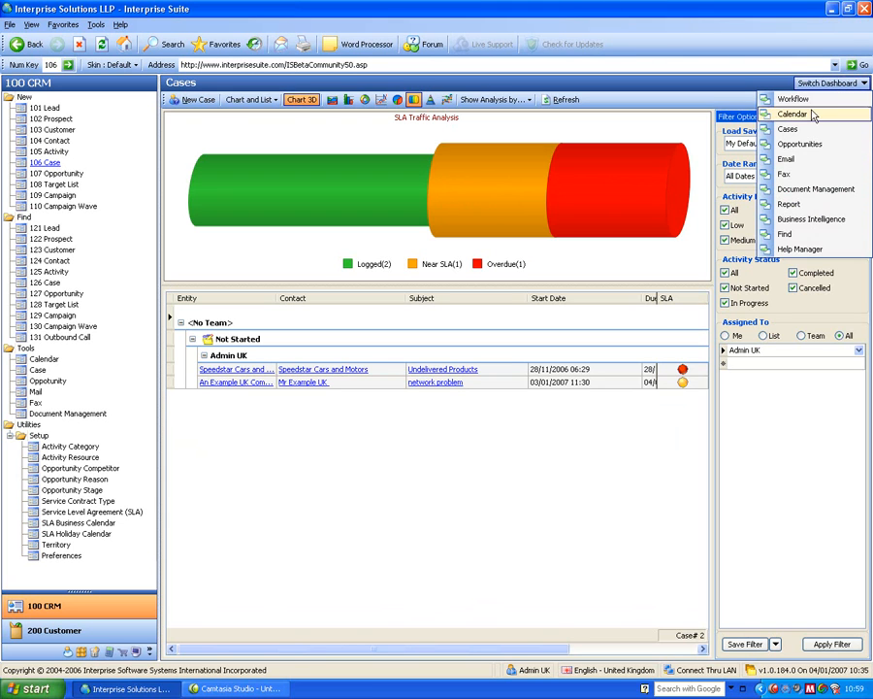
left_click(789, 144)
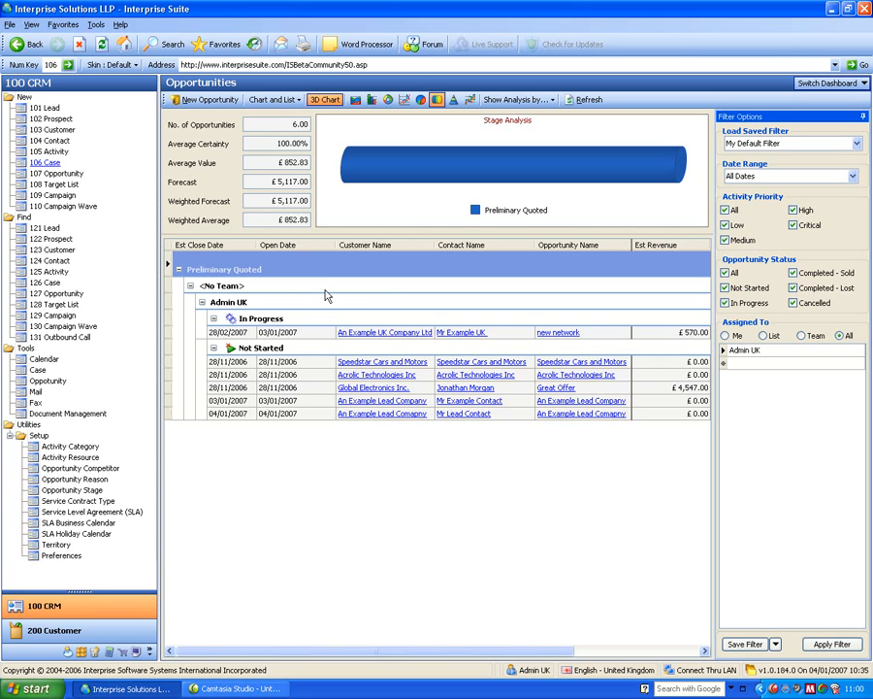
Show the group-by box and remove Assigned To and Status from the opportunity grouping.
right_click(286, 250)
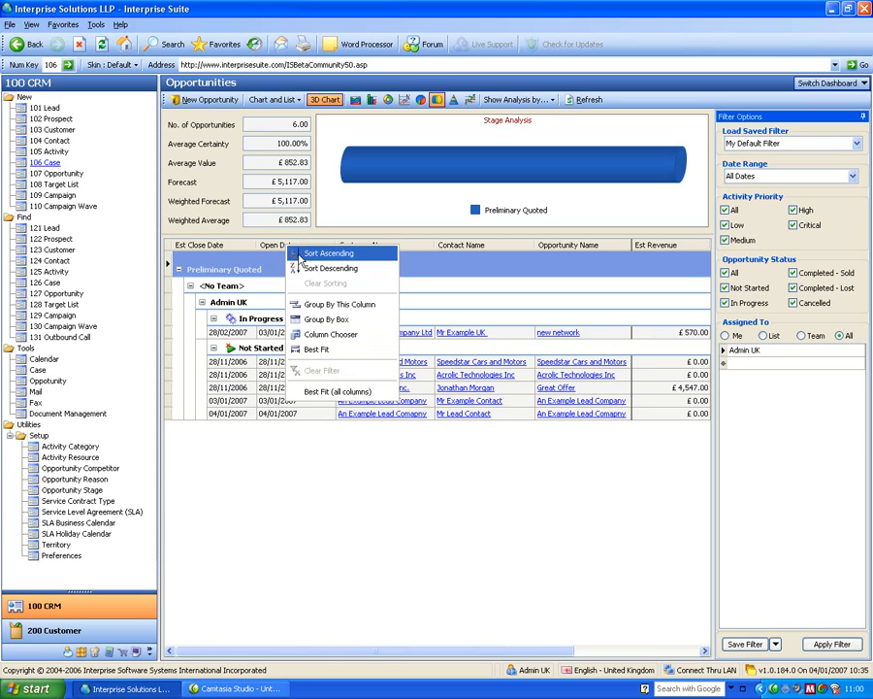
left_click(344, 323)
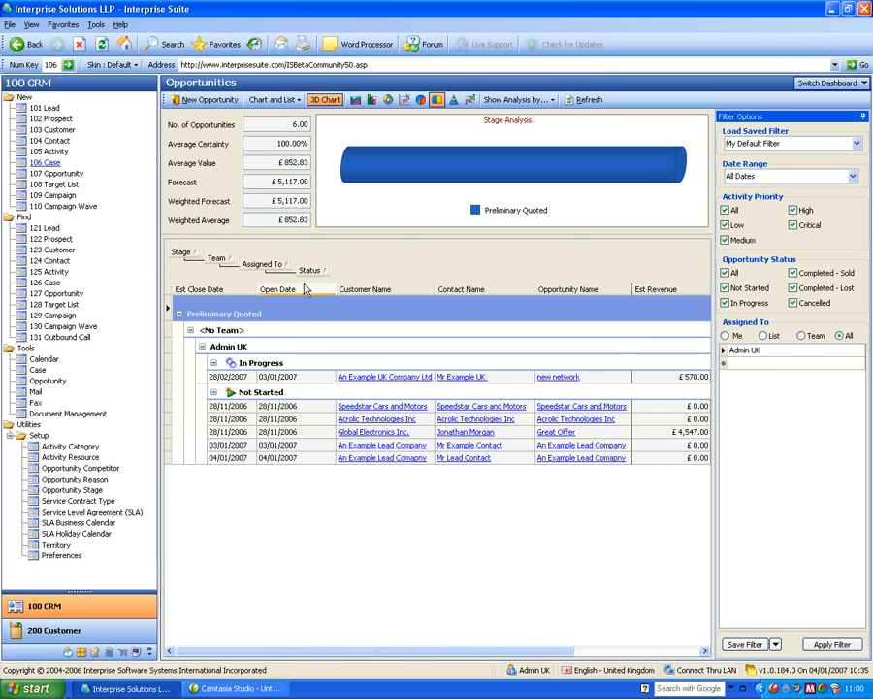
mouse_move(313, 271)
left_mouse_down()
mouse_move(288, 288)
mouse_move(316, 283)
left_mouse_up()
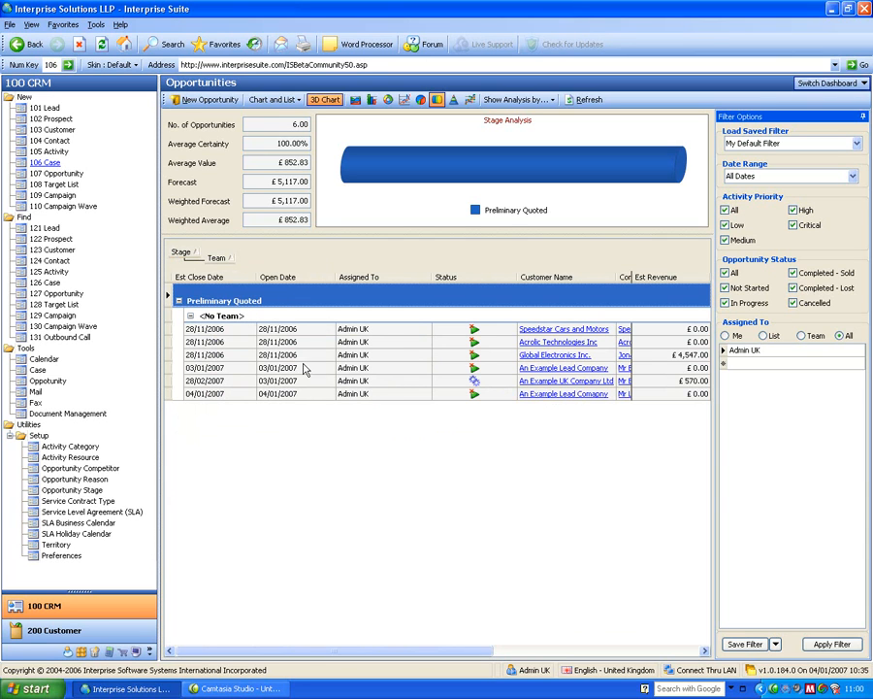
Open the Column Chooser and remove the Open Date column from the opportunity grid.
right_click(293, 278)
left_click(340, 370)
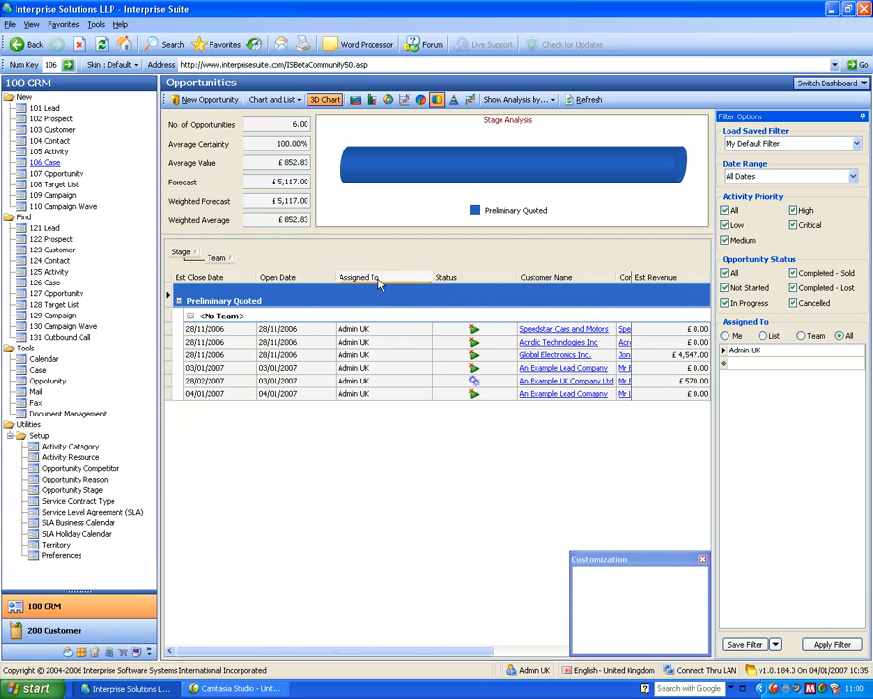
mouse_move(305, 277)
left_mouse_down()
mouse_move(575, 460)
mouse_move(658, 600)
left_mouse_up()
left_click(703, 561)
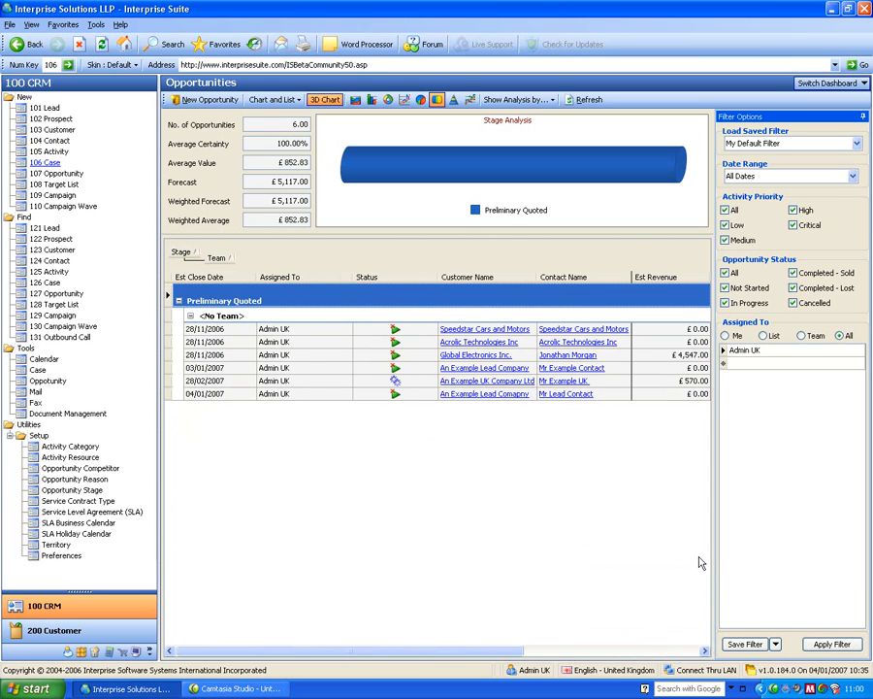
Start a new opportunity for the An Example Lead Company contact.
left_click(66, 173)
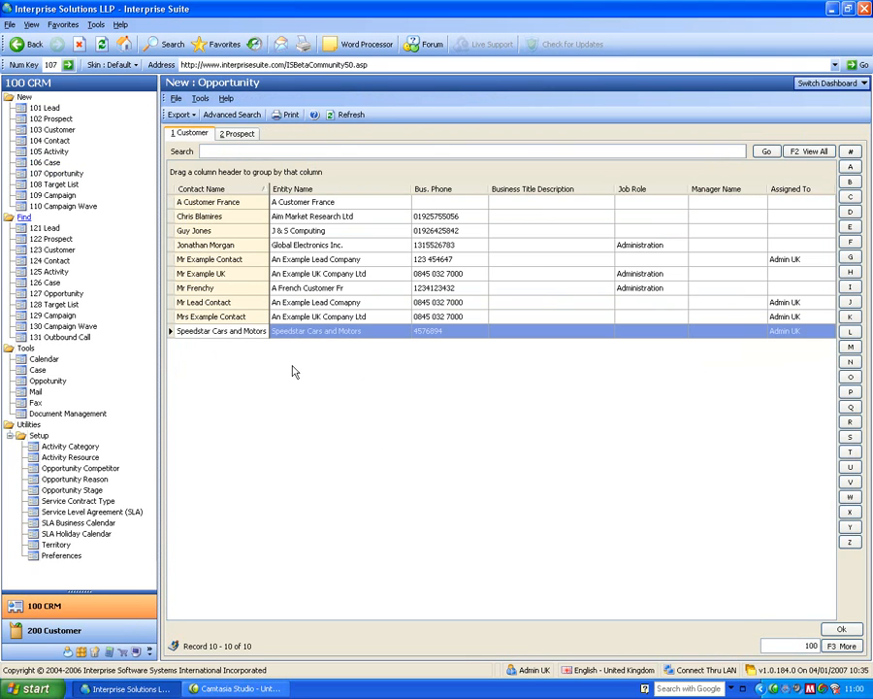
left_click(327, 262)
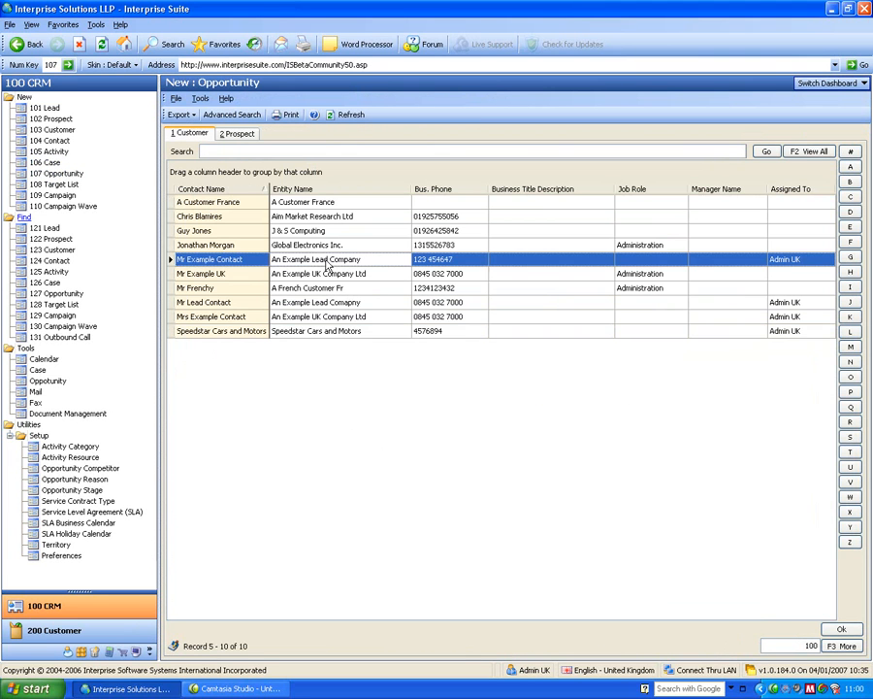
left_click(235, 261)
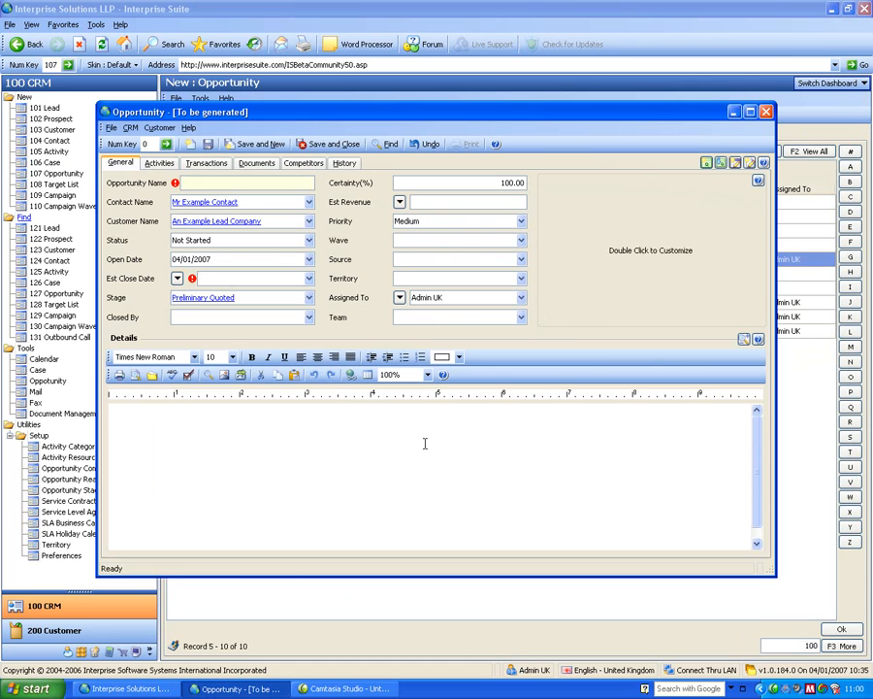
Name the new opportunity New Network.
type("New Network")
key("Tab")
key("Tab")
key("Tab")
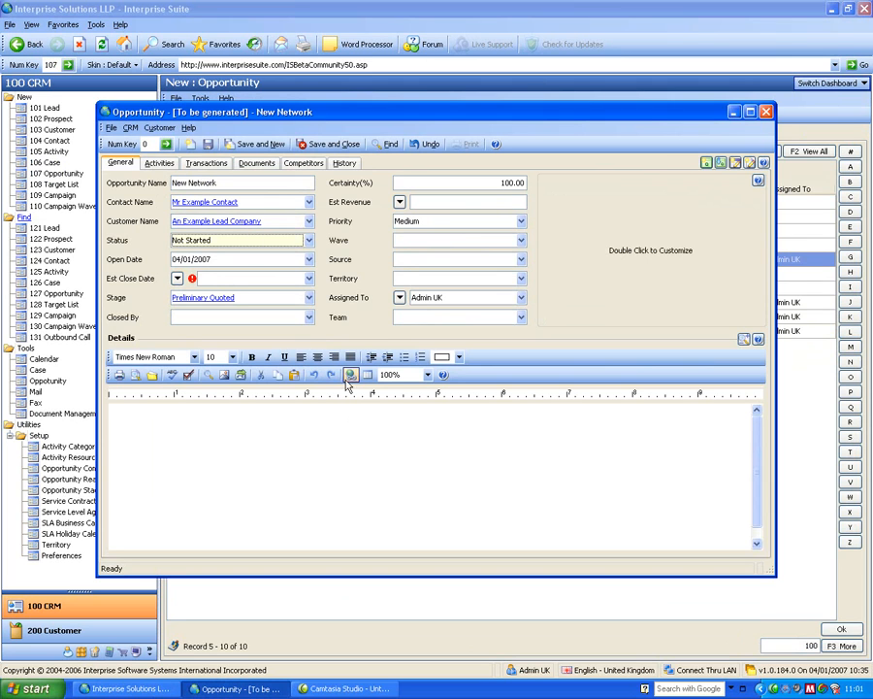
Set the opportunity status to In Progress and the estimated close date to 31/01/2007.
left_click(234, 240)
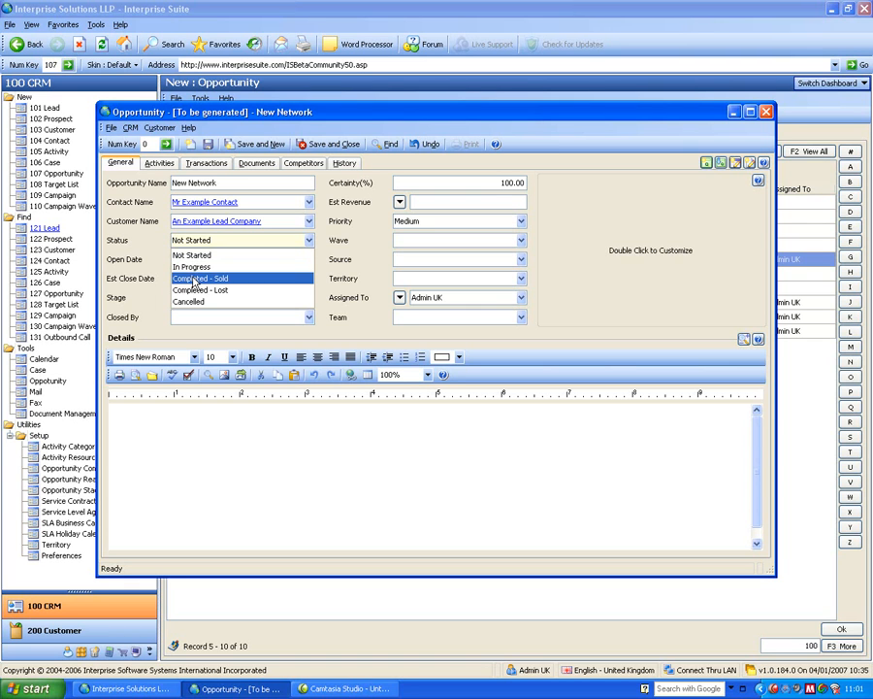
left_click(194, 267)
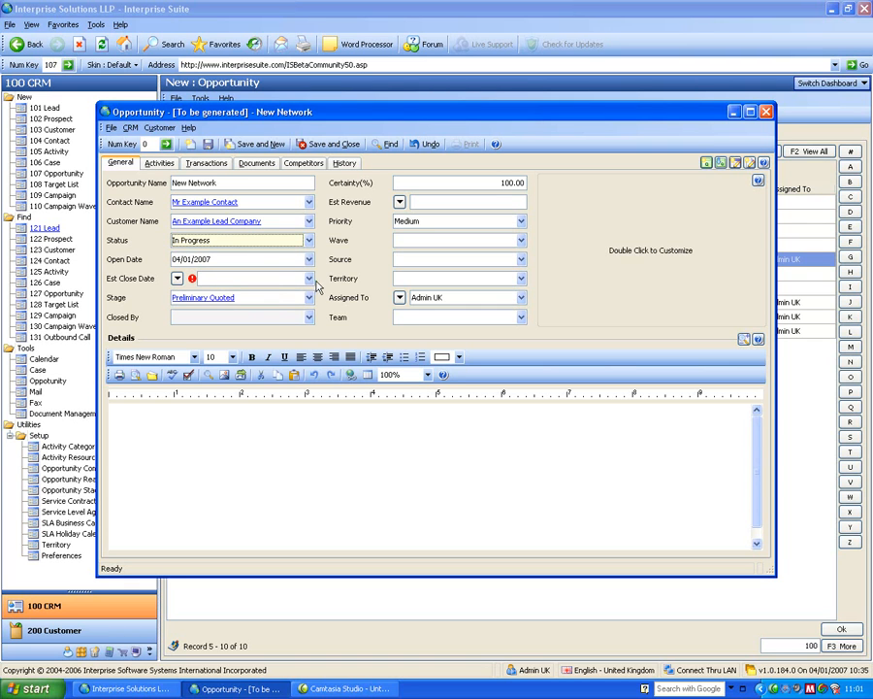
left_click(309, 279)
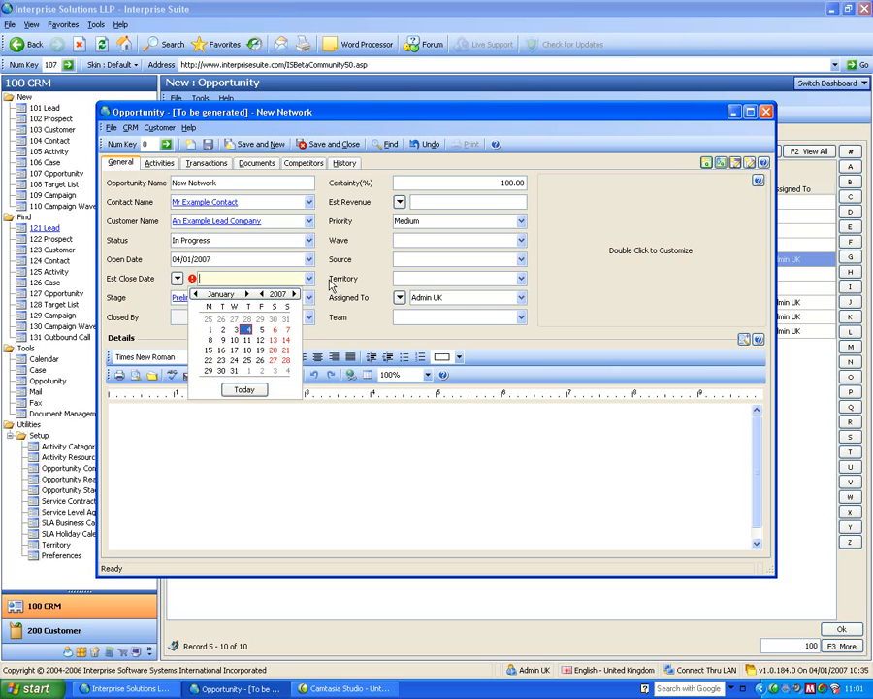
left_click(332, 282)
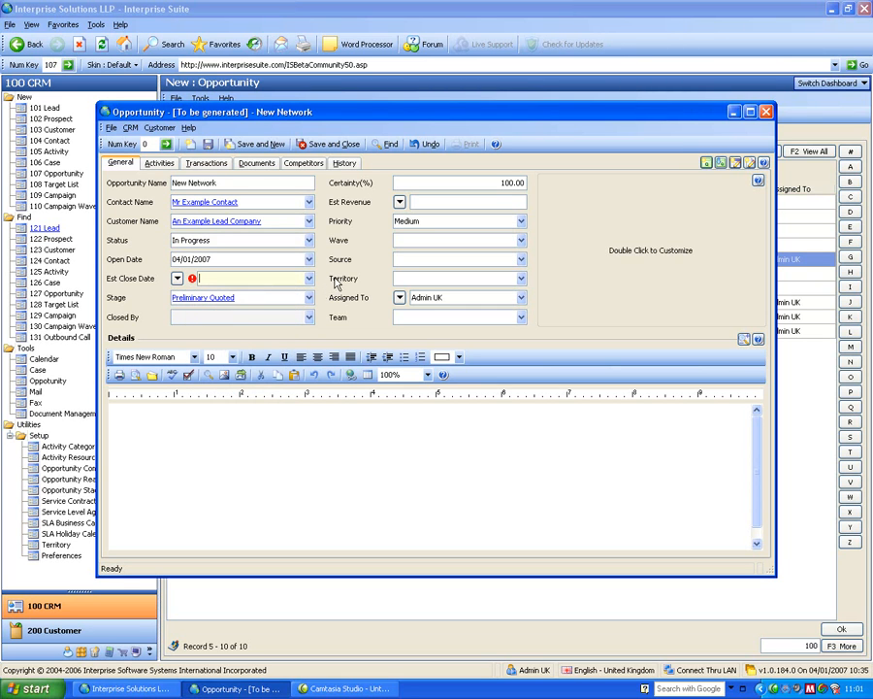
mouse_move(194, 279)
left_click(308, 278)
left_click(233, 371)
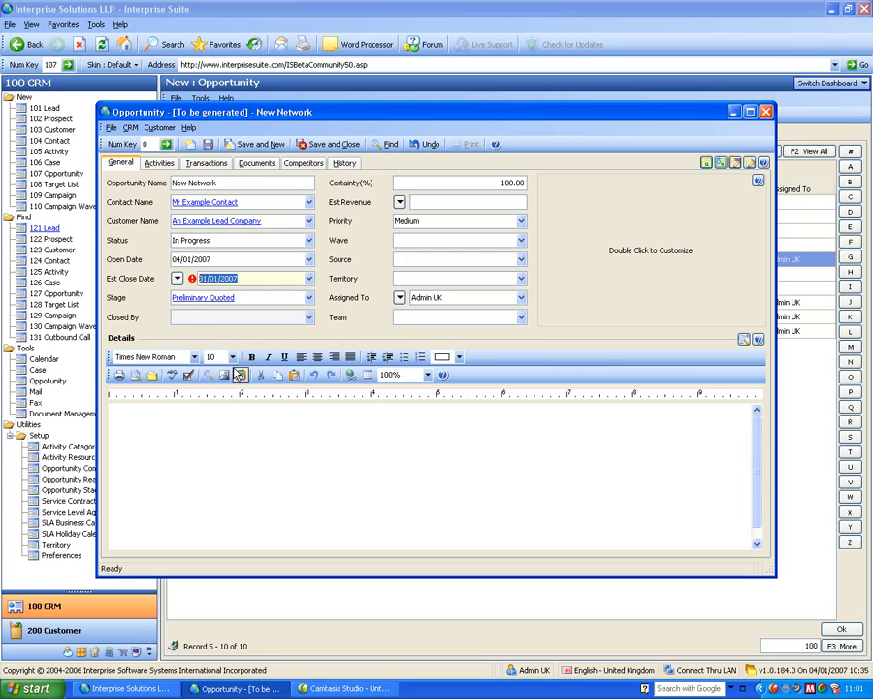
left_click(268, 301)
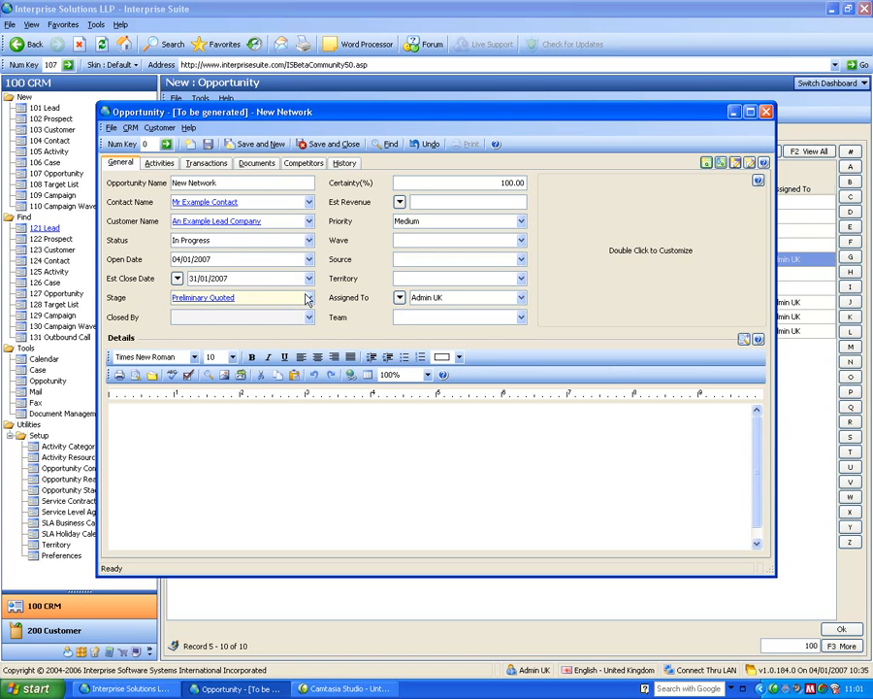
Review the available Stage and Source options without changing them.
left_click(308, 297)
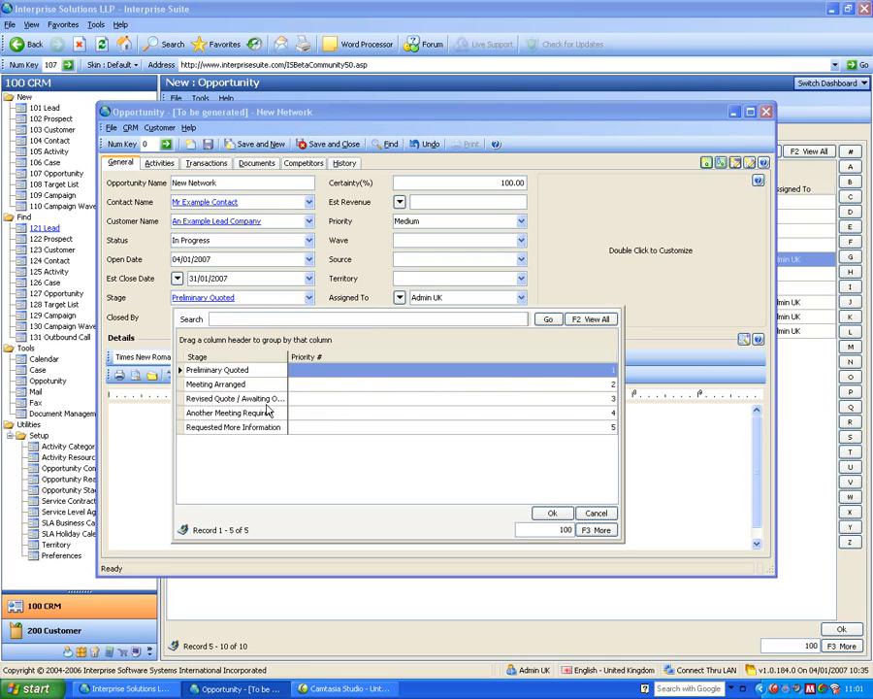
left_click(347, 266)
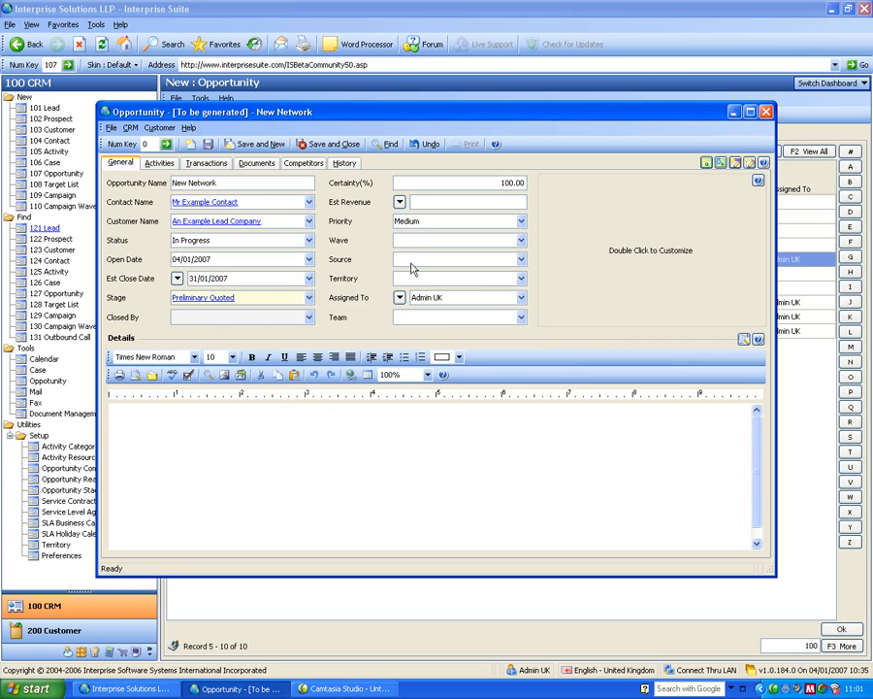
left_click(521, 259)
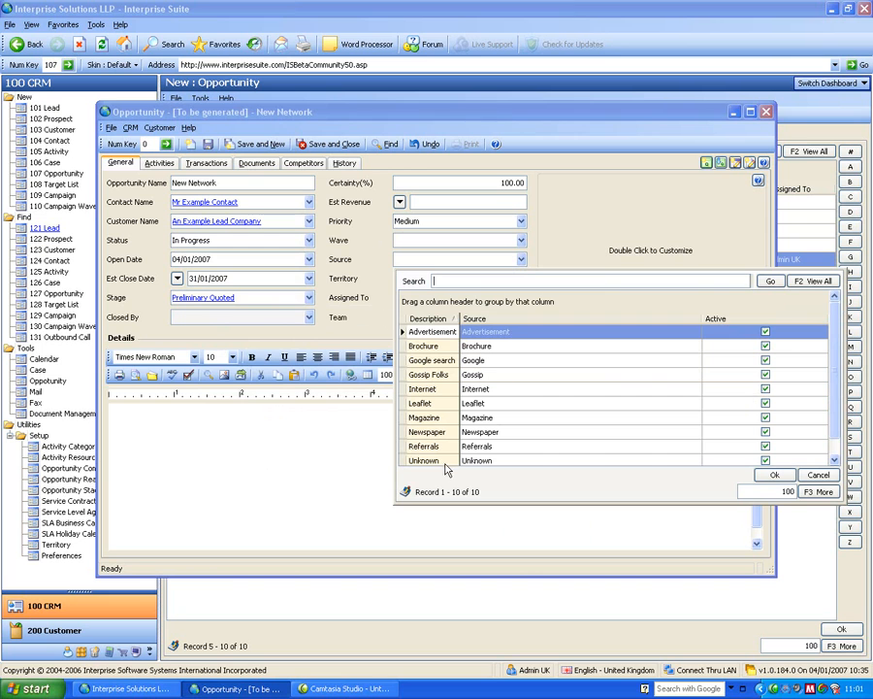
left_click(816, 476)
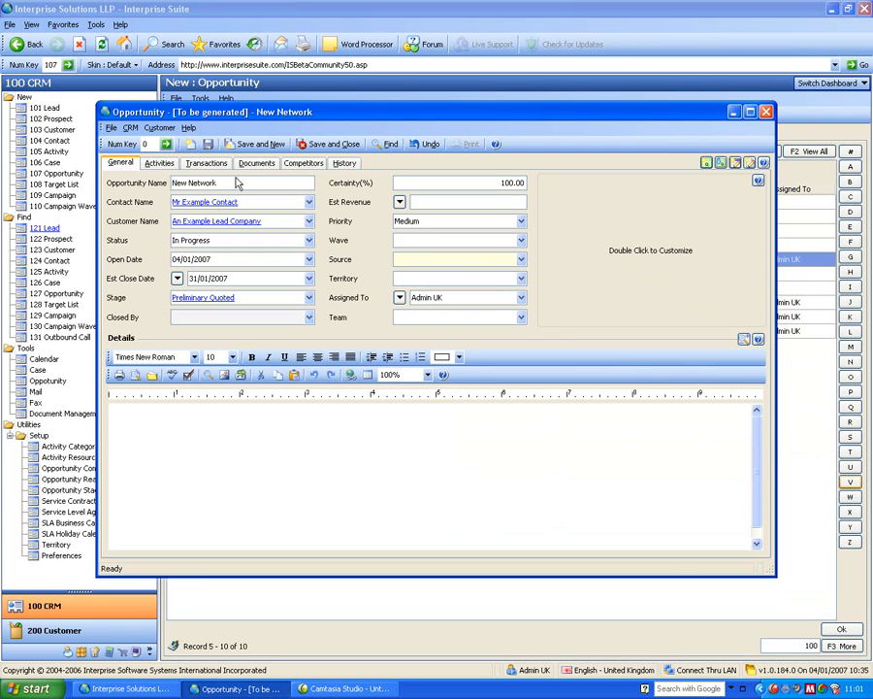
Save the opportunity and view its Documents and Transactions tabs.
left_click(207, 143)
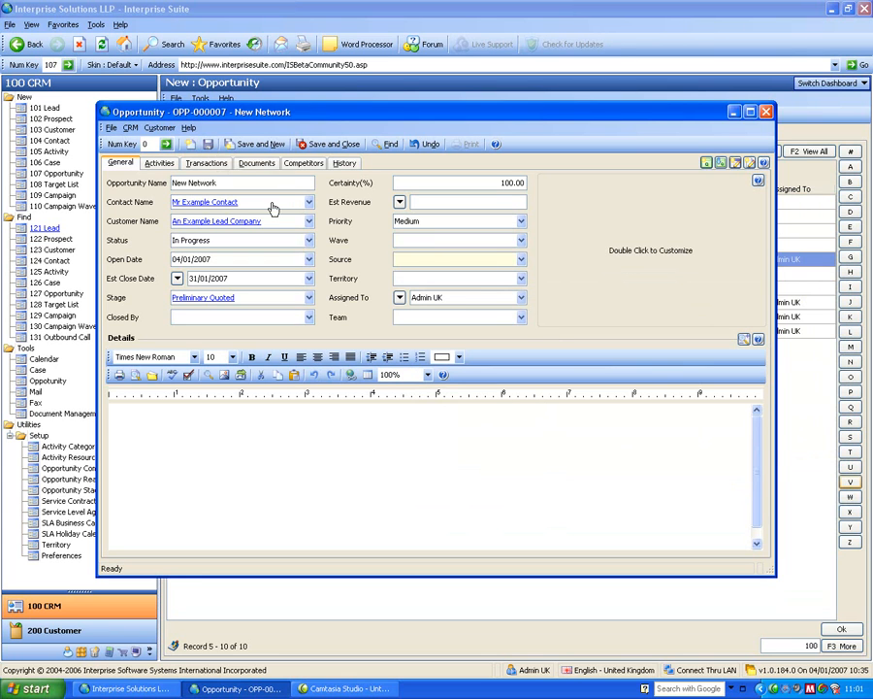
left_click(255, 165)
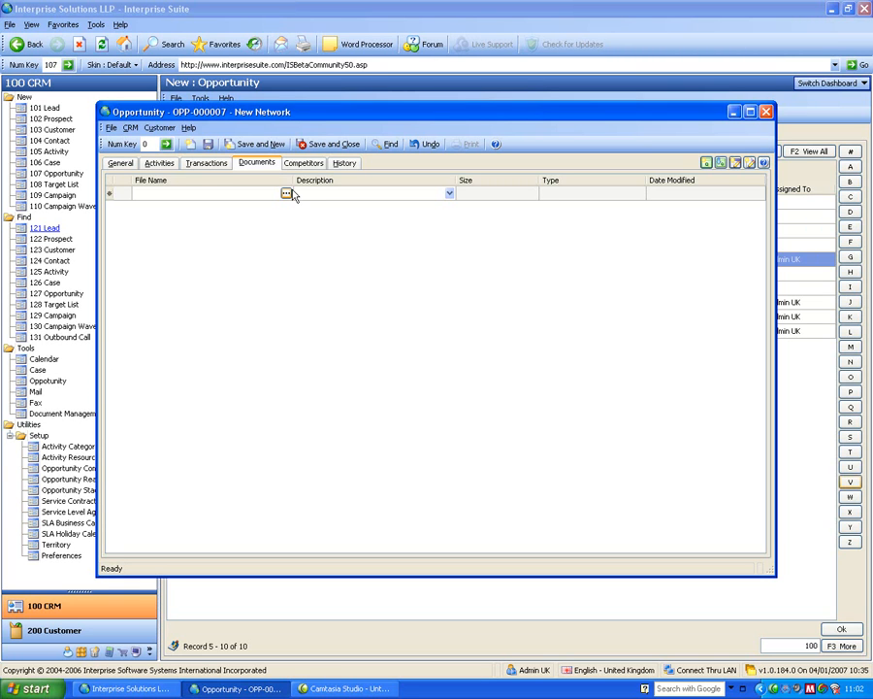
left_click(207, 165)
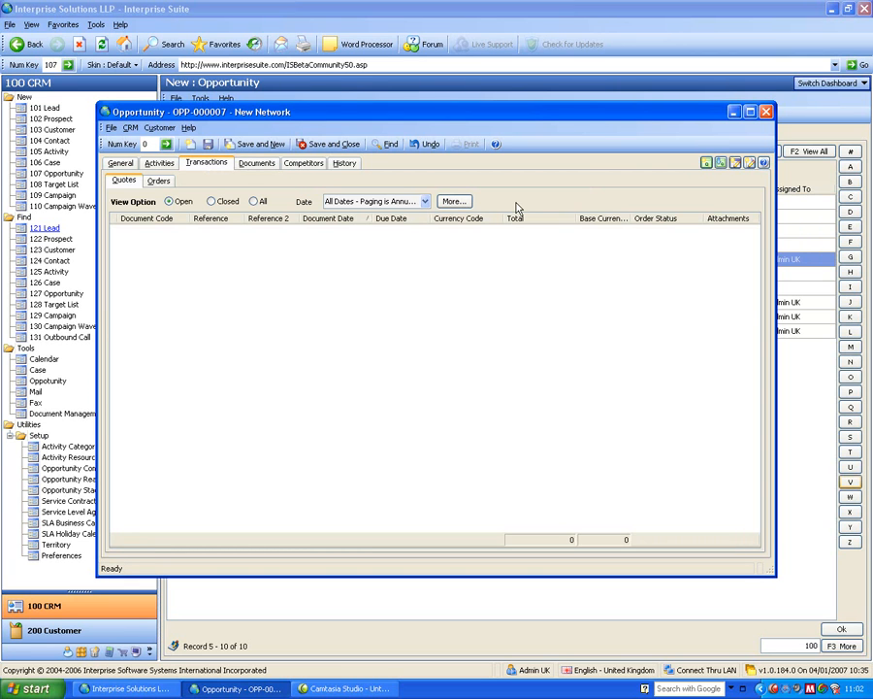
Create a new sales quote for the opportunity and enter hufer as the Customer PO.
left_click(706, 163)
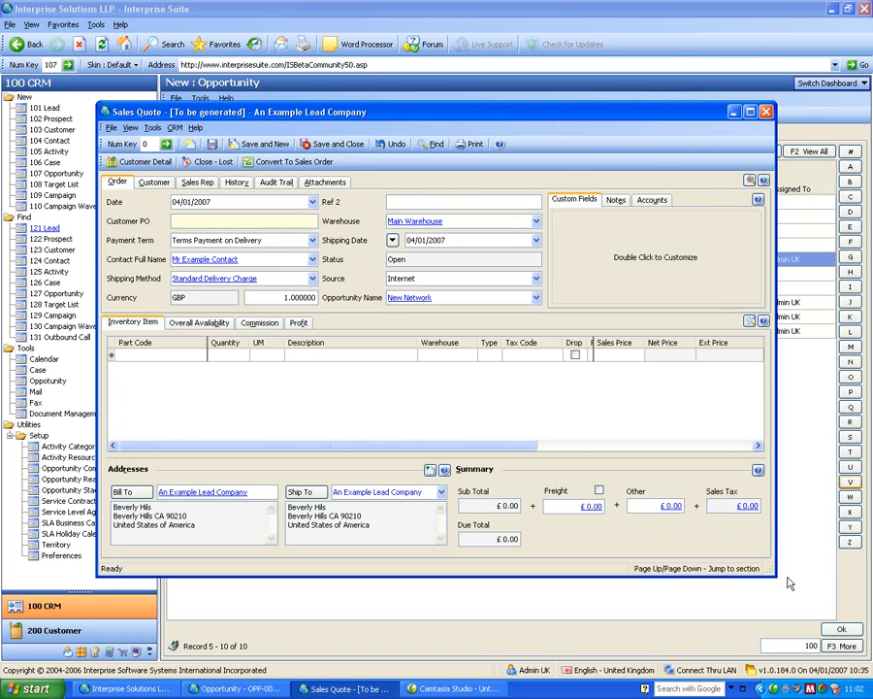
left_click_drag(777, 575, 843, 626)
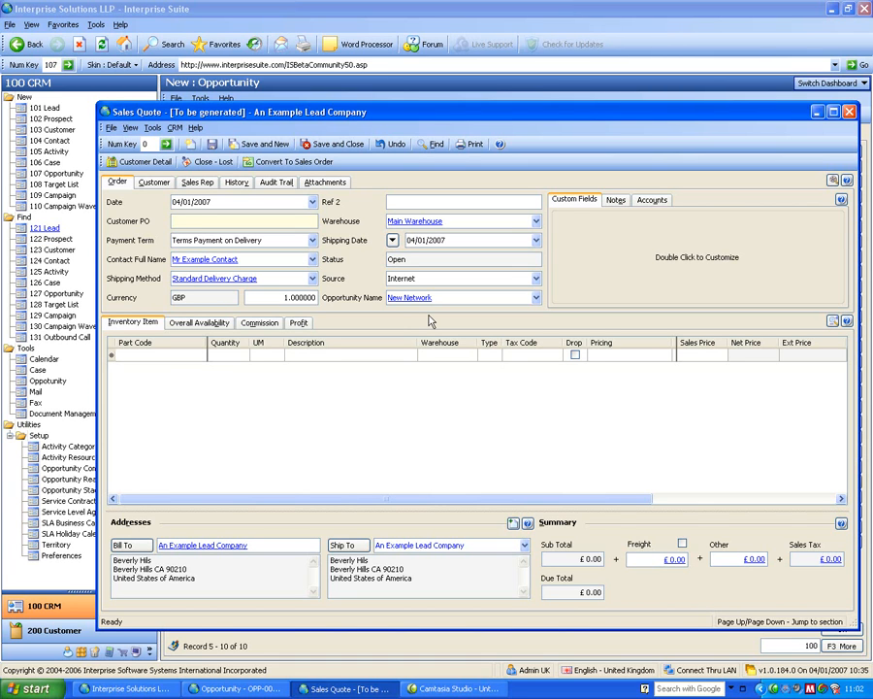
type("hufer")
left_click(194, 240)
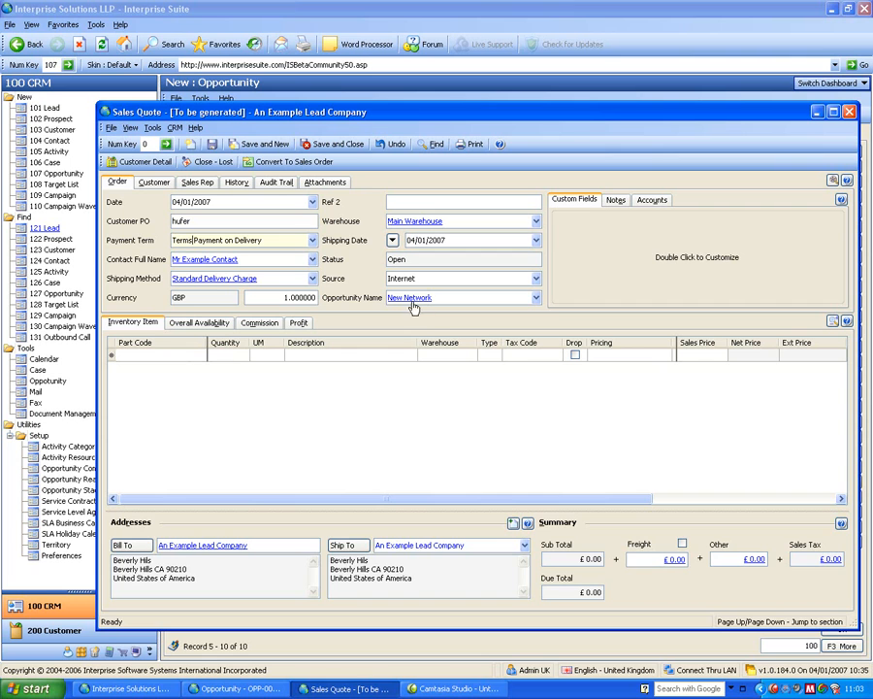
Add the 1 GB Kingston Memory and 2.6 Intel Duo Processor items to the quote.
left_click(206, 355)
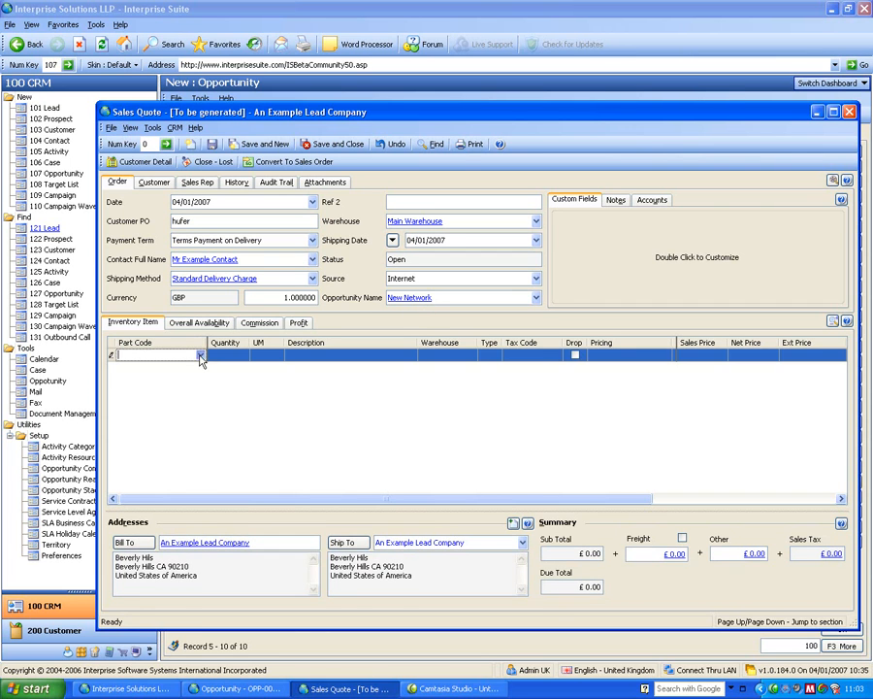
left_click(138, 401)
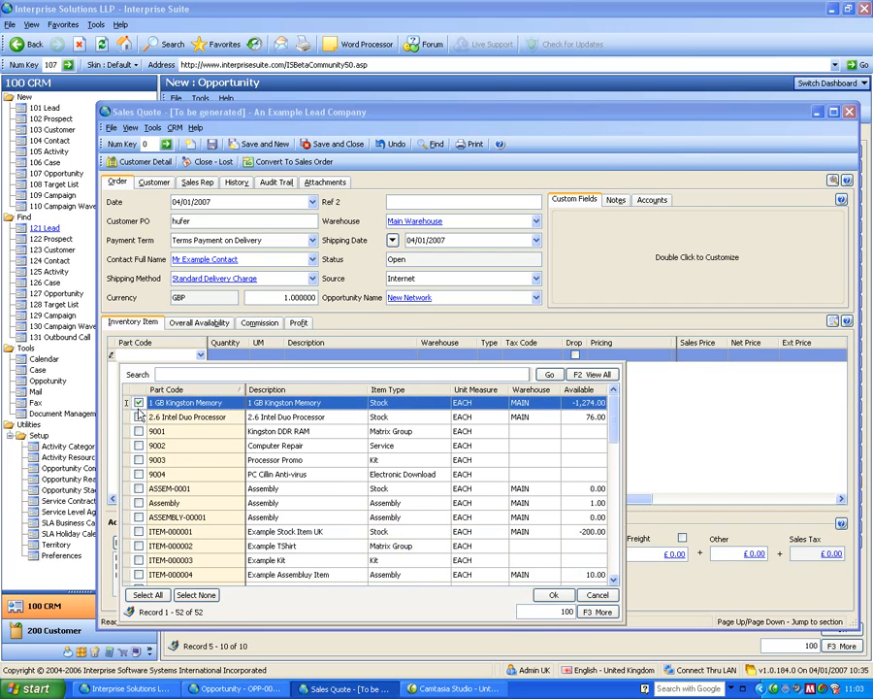
left_click(138, 417)
left_click(555, 593)
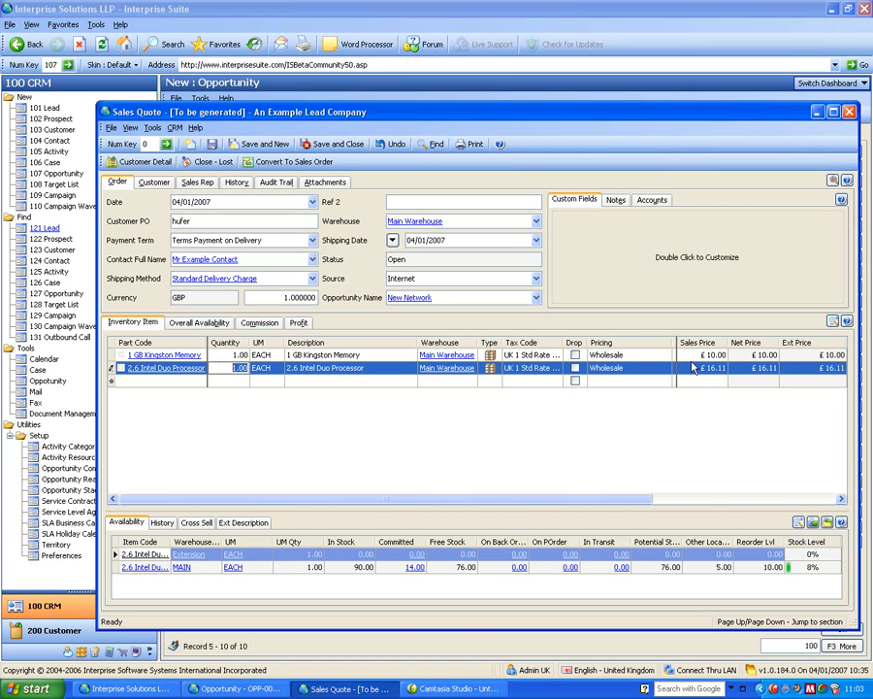
Add the KIT-TP001 kit to the quote with the K9001-1GB-High motherboard and inspect its components.
left_click(321, 371)
left_click(208, 382)
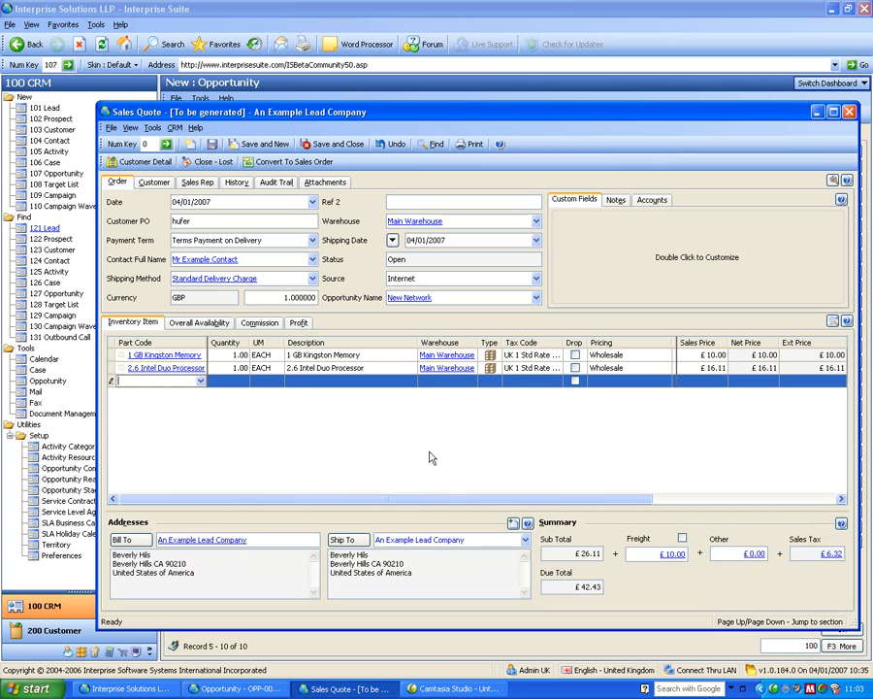
type("kit")
key("Tab")
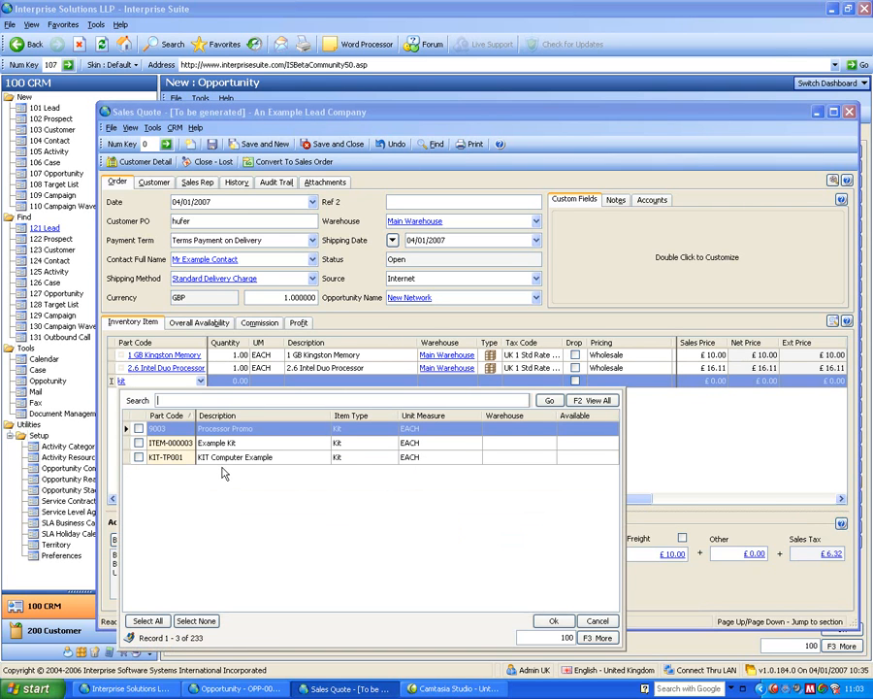
left_click(137, 445)
left_click(138, 456)
left_click(139, 447)
left_click(553, 620)
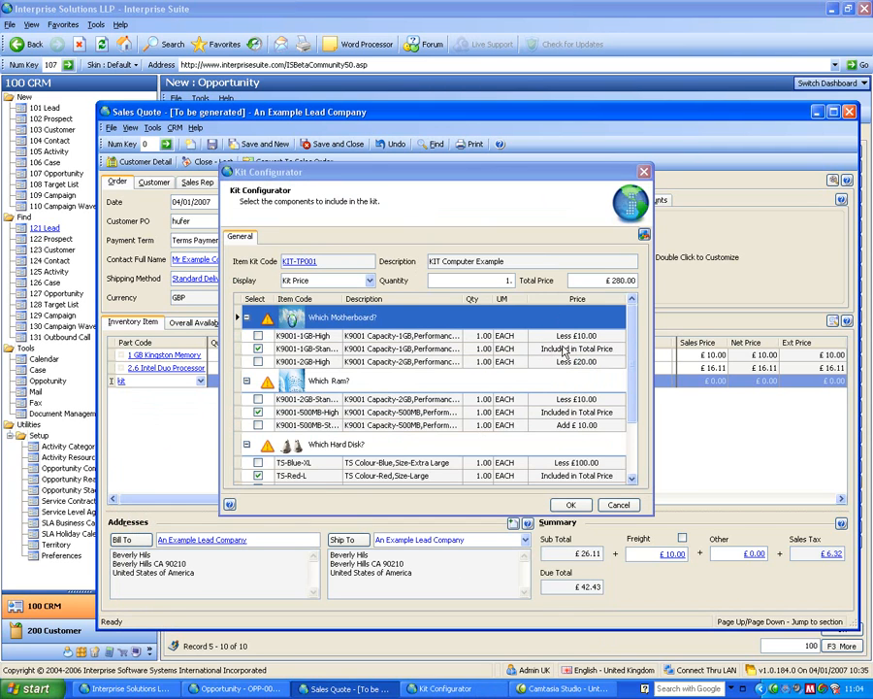
left_click(258, 337)
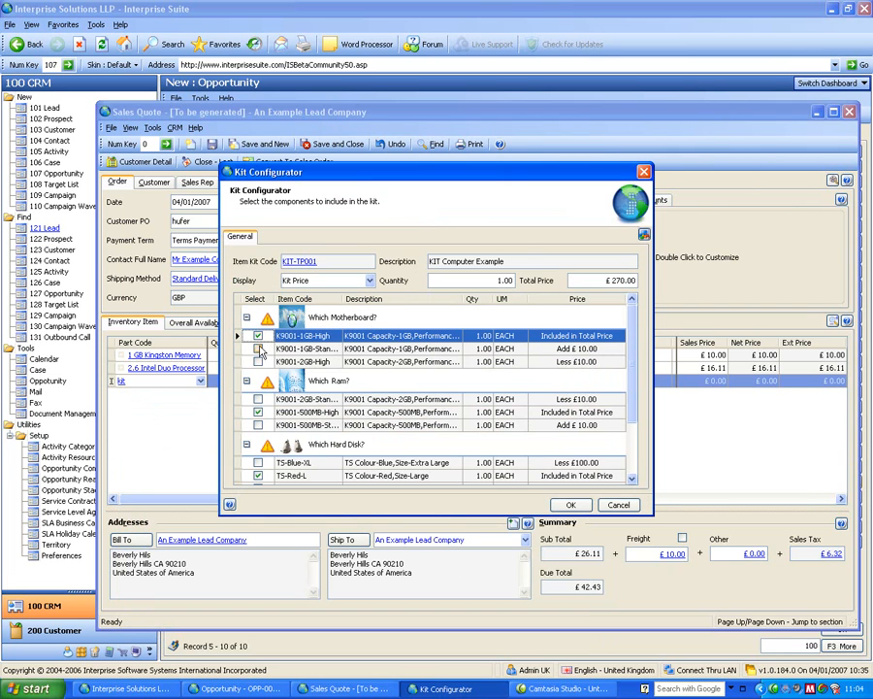
left_click(571, 505)
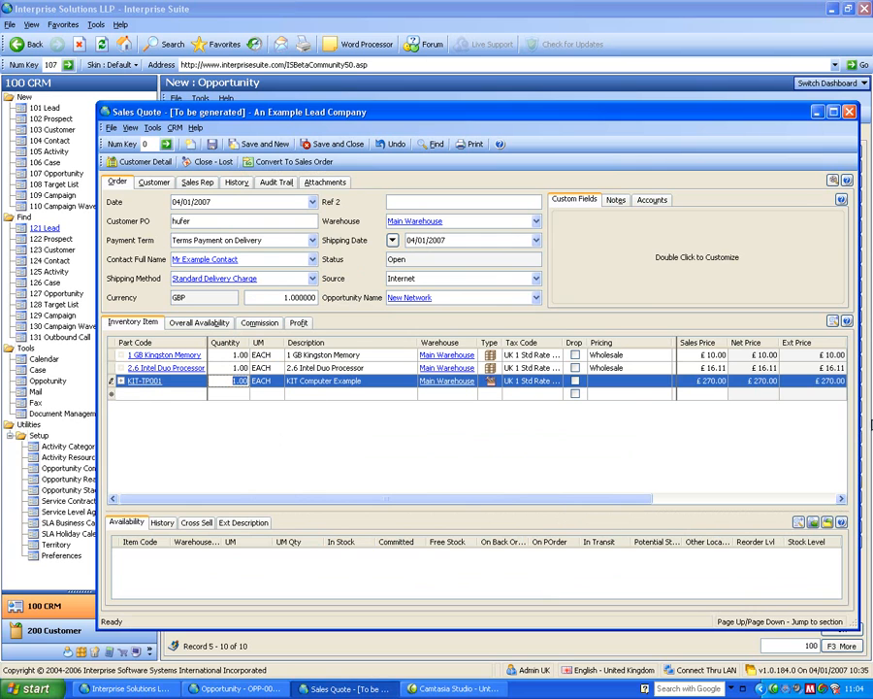
left_click(117, 381)
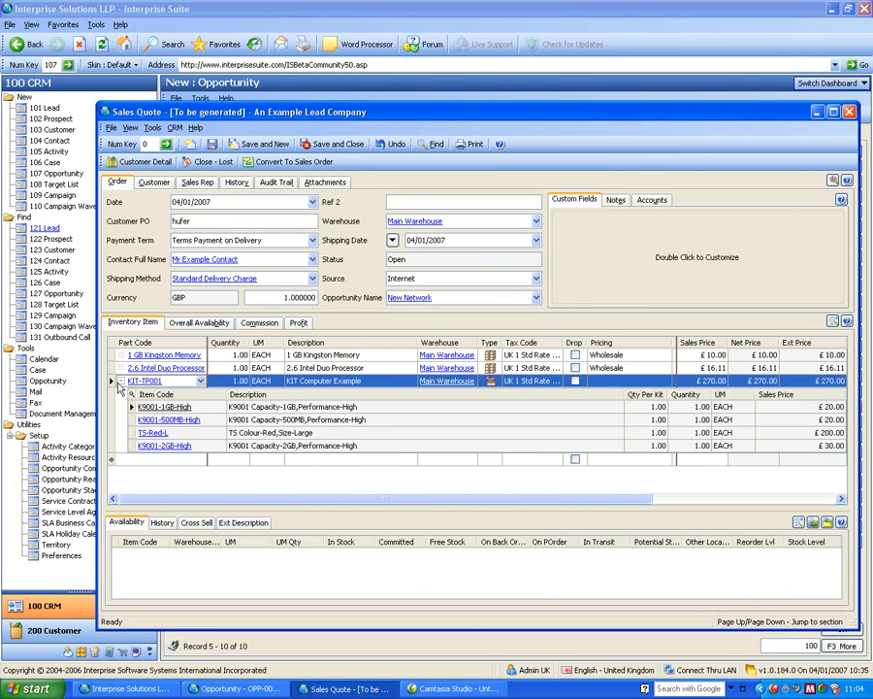
left_click(118, 381)
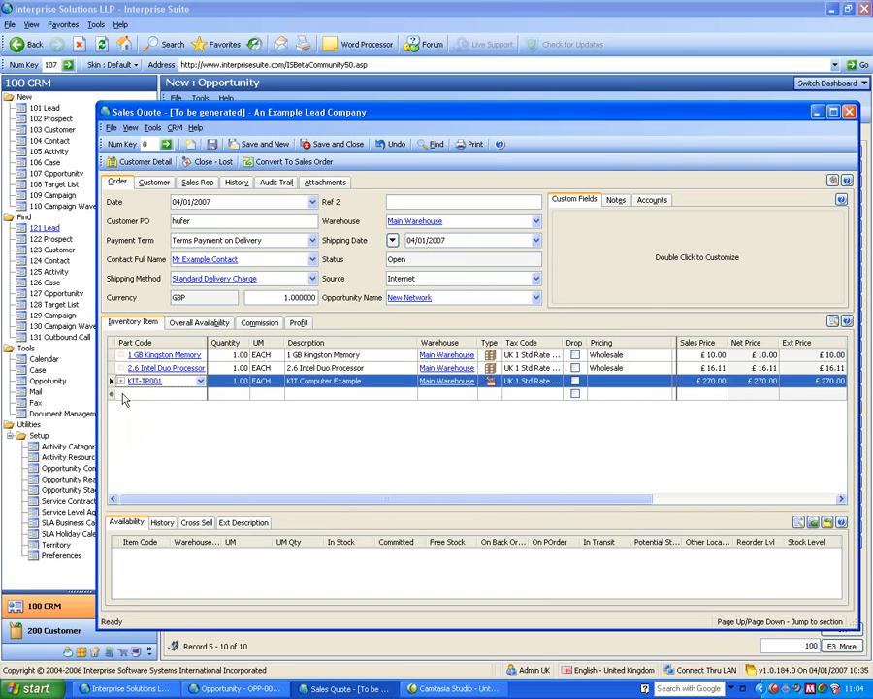
Look up matrix items and pick the TSHIRT matrix group for the quote.
left_click(114, 393)
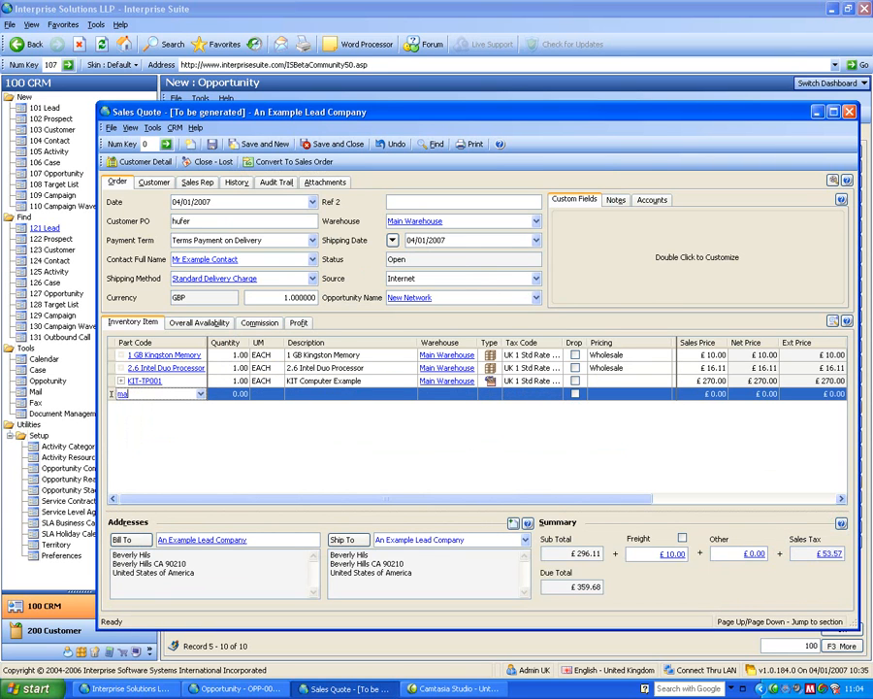
key("Tab")
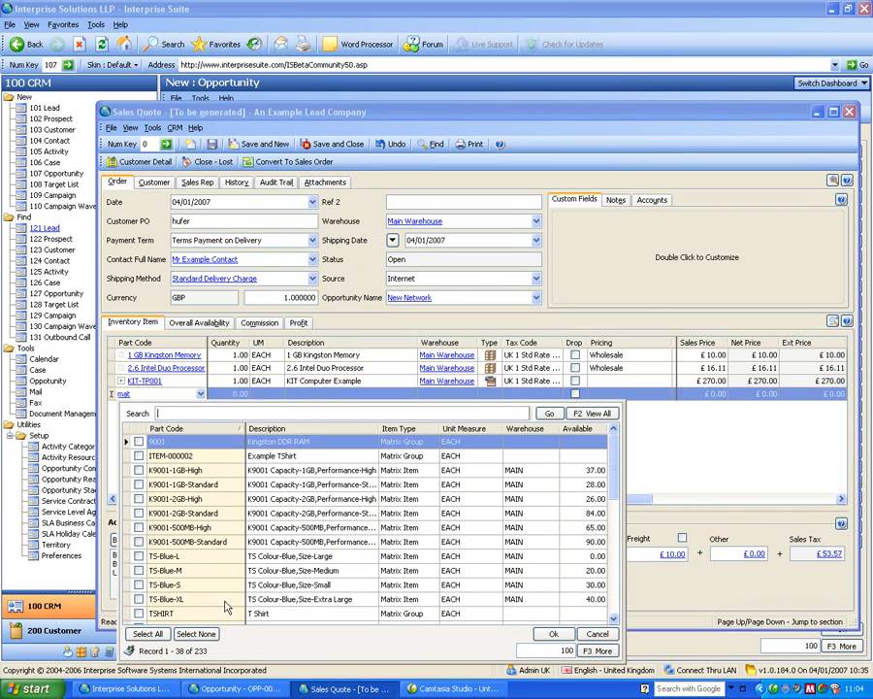
left_click(137, 614)
left_click(139, 613)
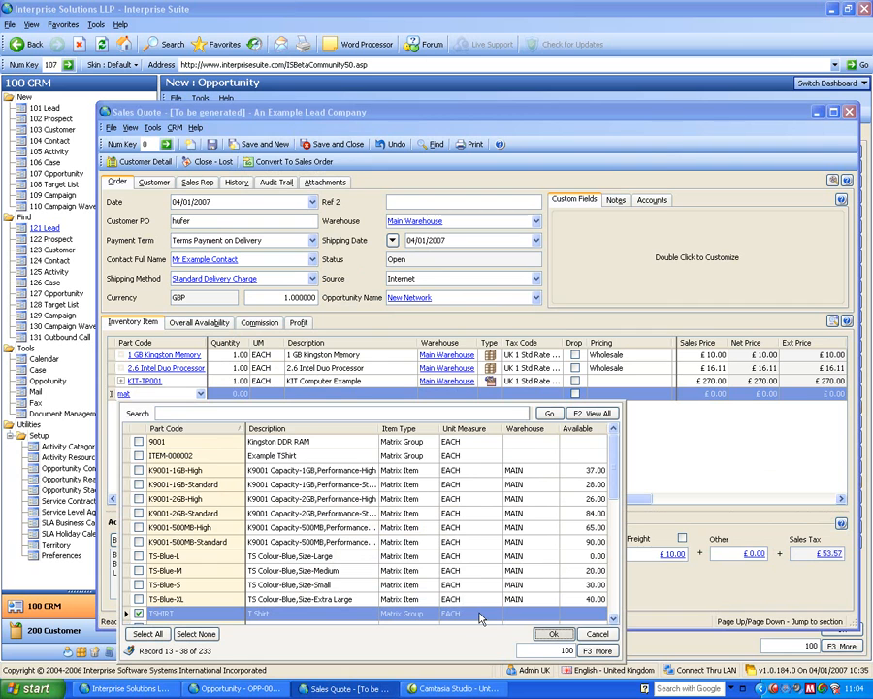
key("Return")
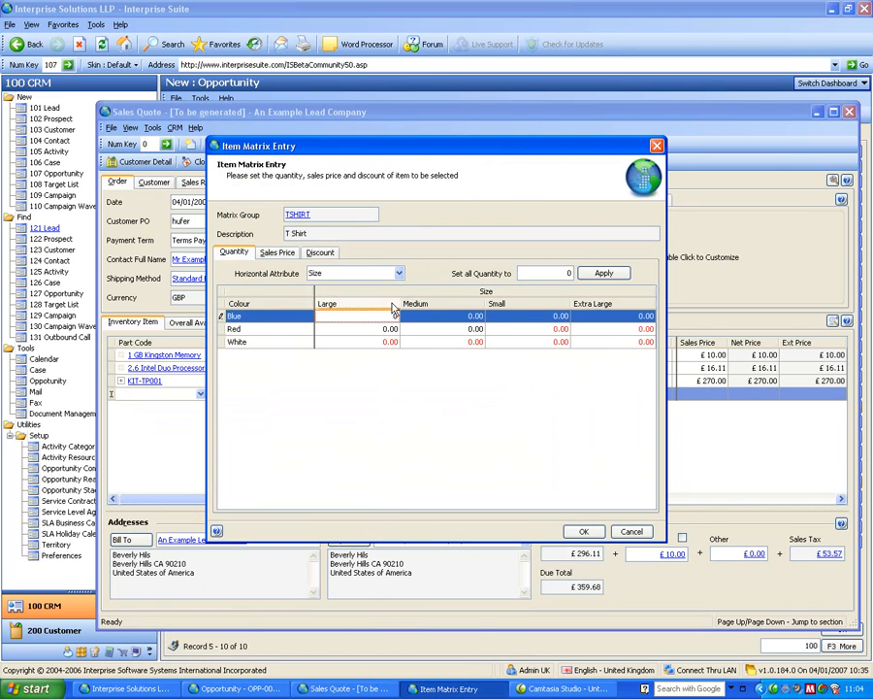
Set every T Shirt colour and size quantity to 1 and add them to the quote.
left_click(462, 332)
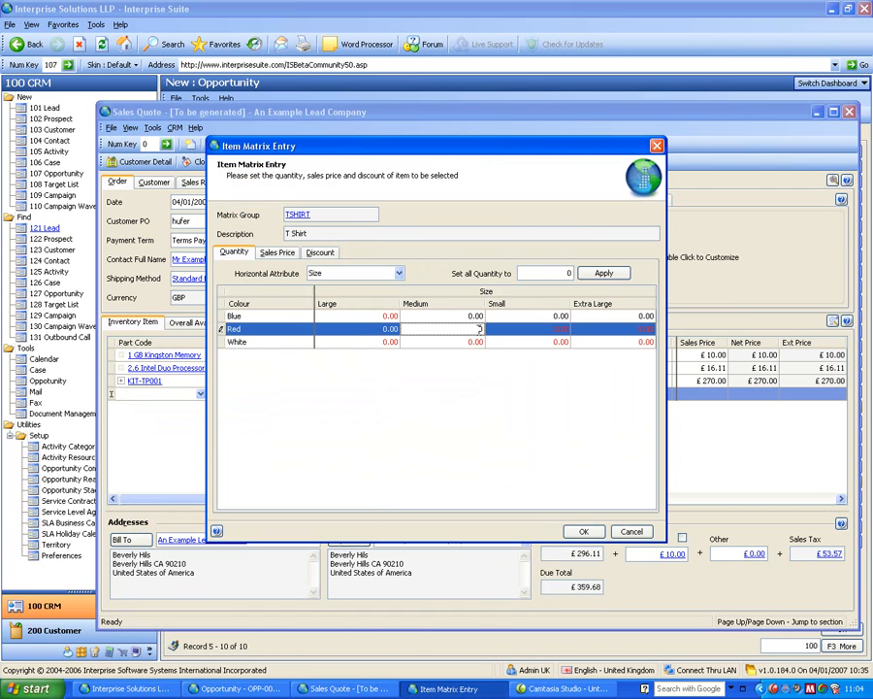
left_click(514, 343)
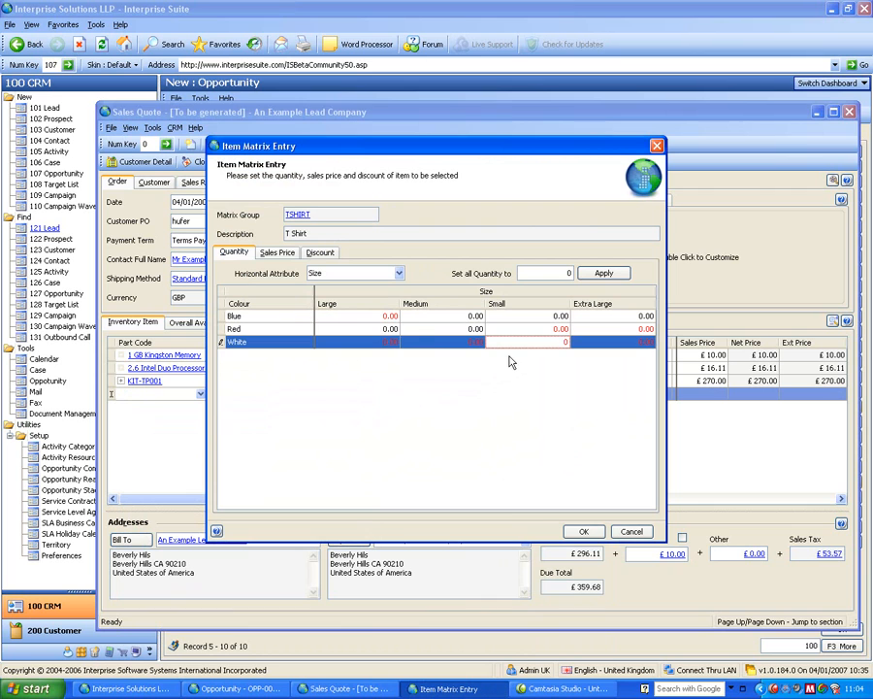
left_click(466, 318)
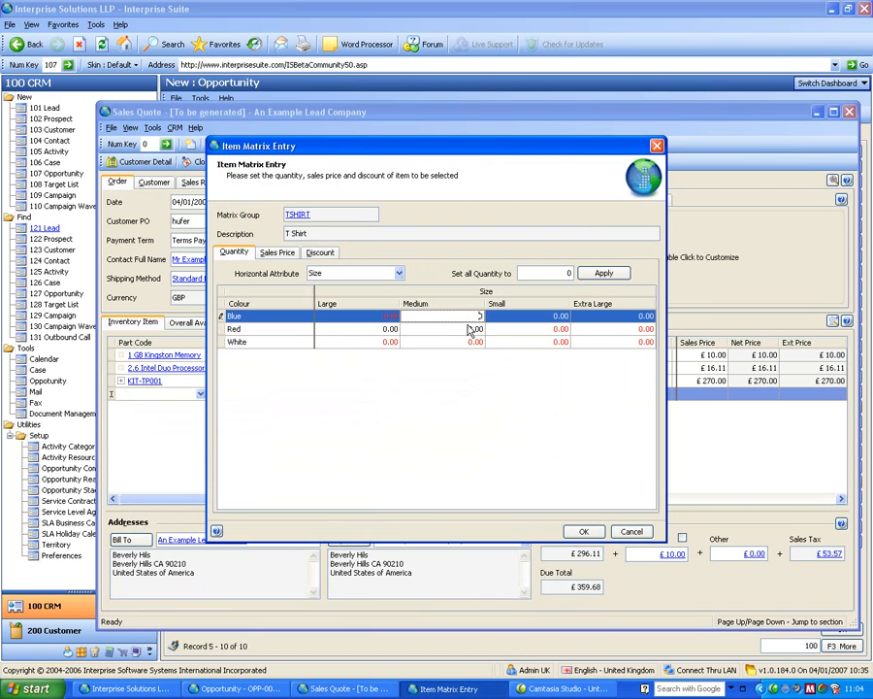
left_click(570, 274)
type("1")
left_click(596, 272)
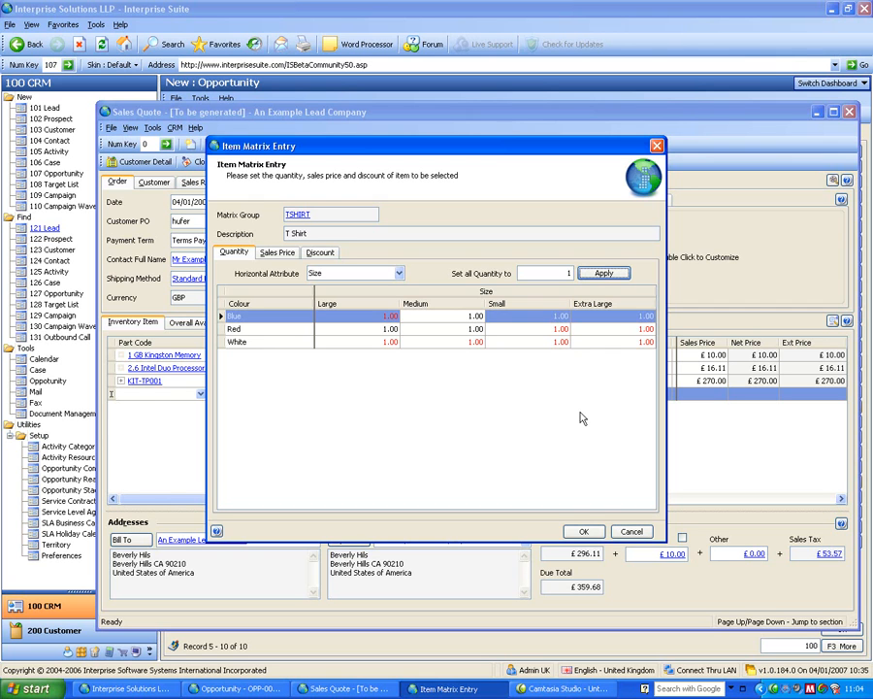
left_click(585, 532)
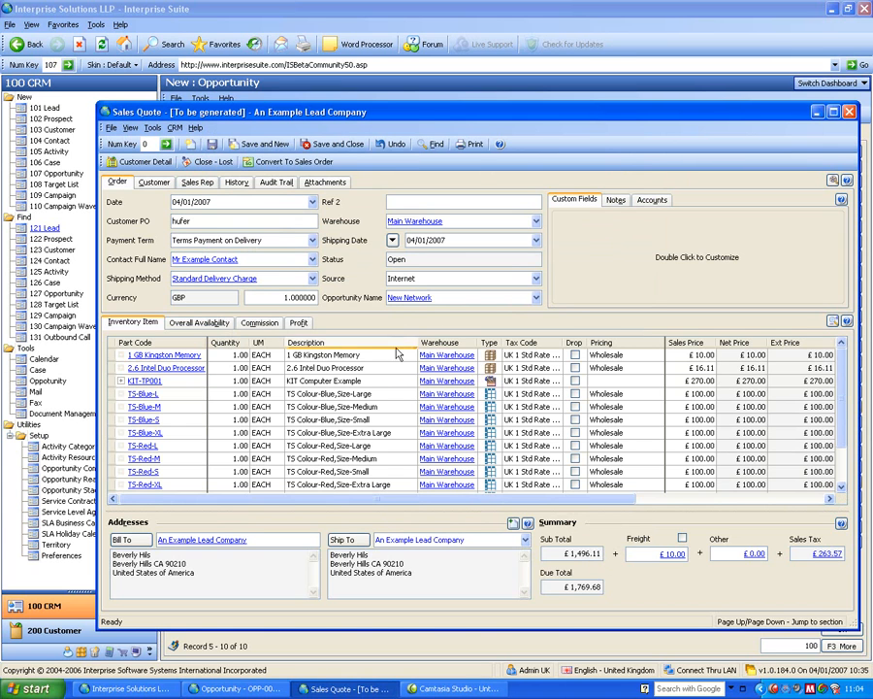
Review the quote's profit margins, then save and close the sales quote.
left_click(298, 322)
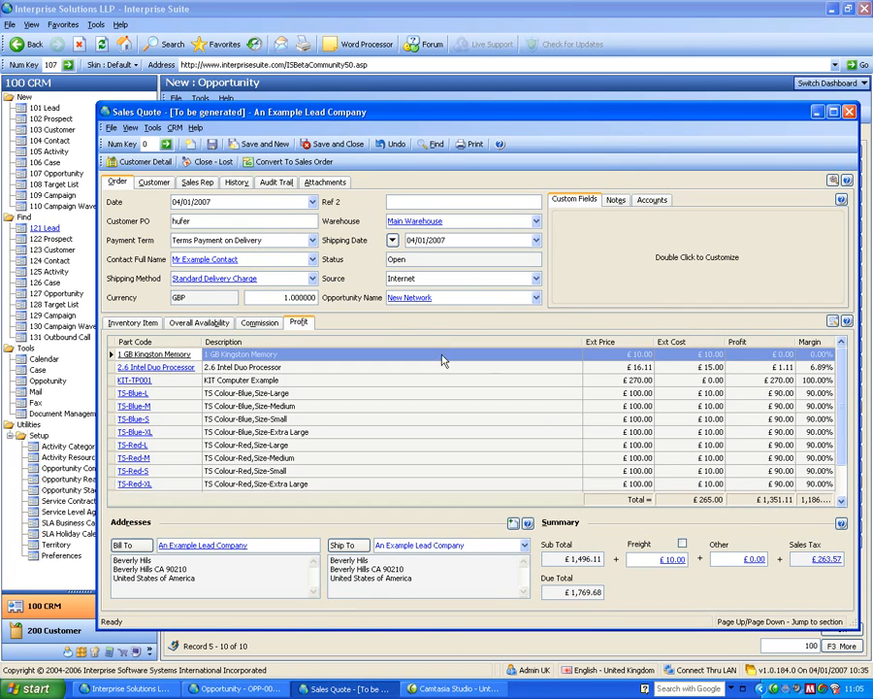
left_click(334, 143)
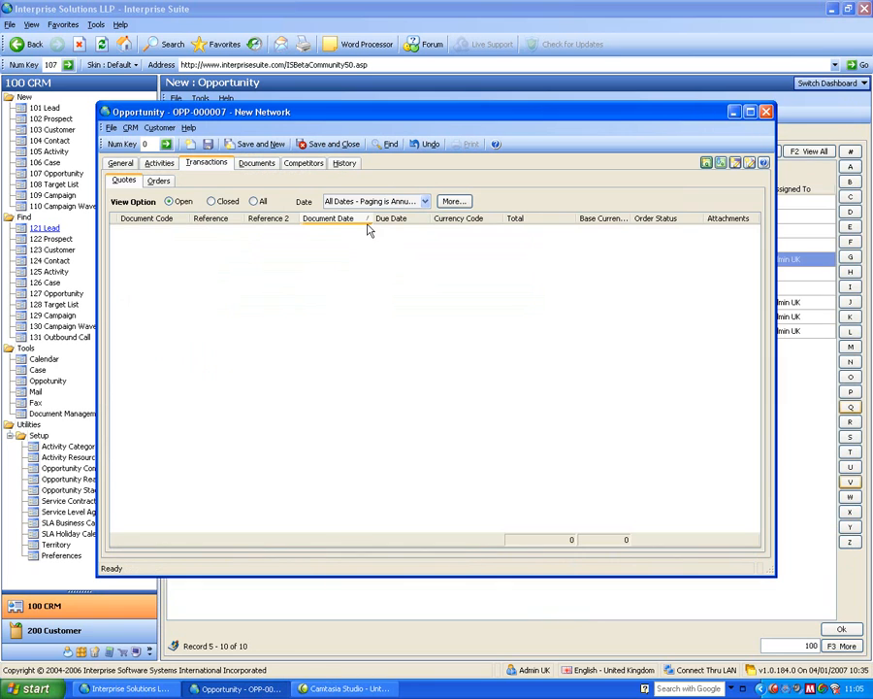
Enter an estimated revenue of 1000 on the opportunity and switch the revenue display to Quote Revenue (Sales).
left_click(122, 164)
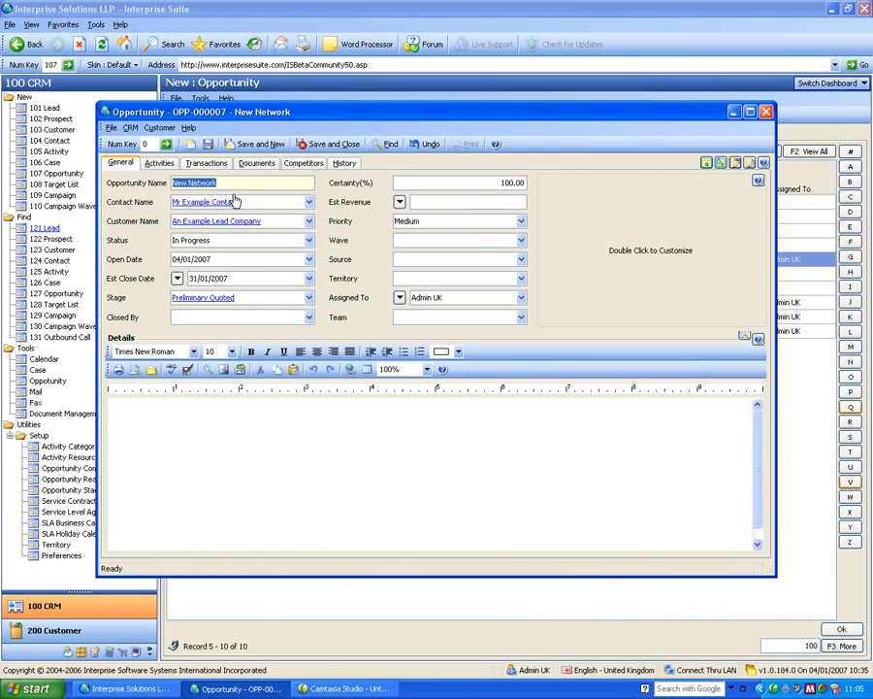
left_click(399, 201)
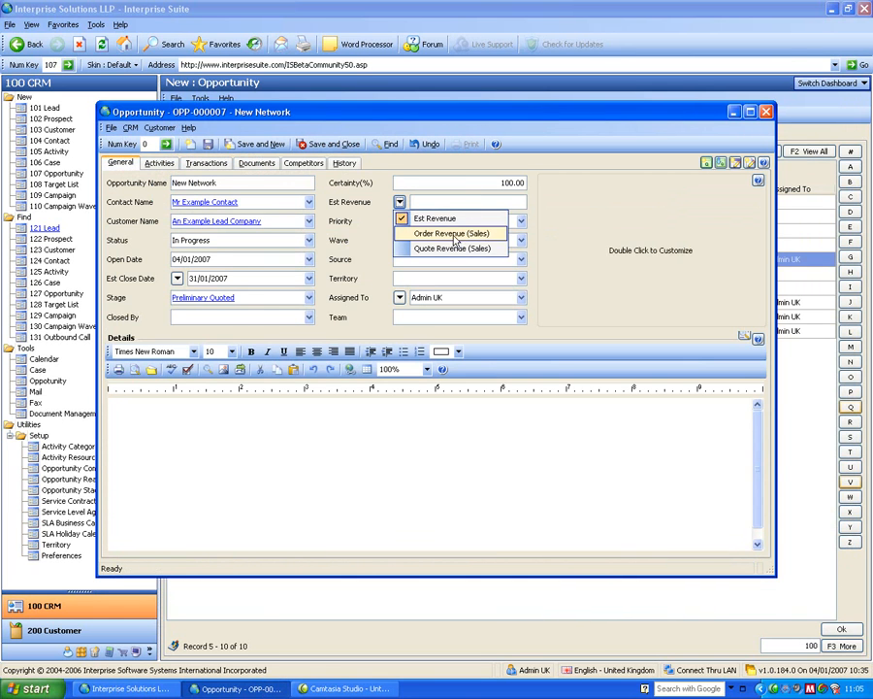
left_click(424, 202)
type("1000")
key("Tab")
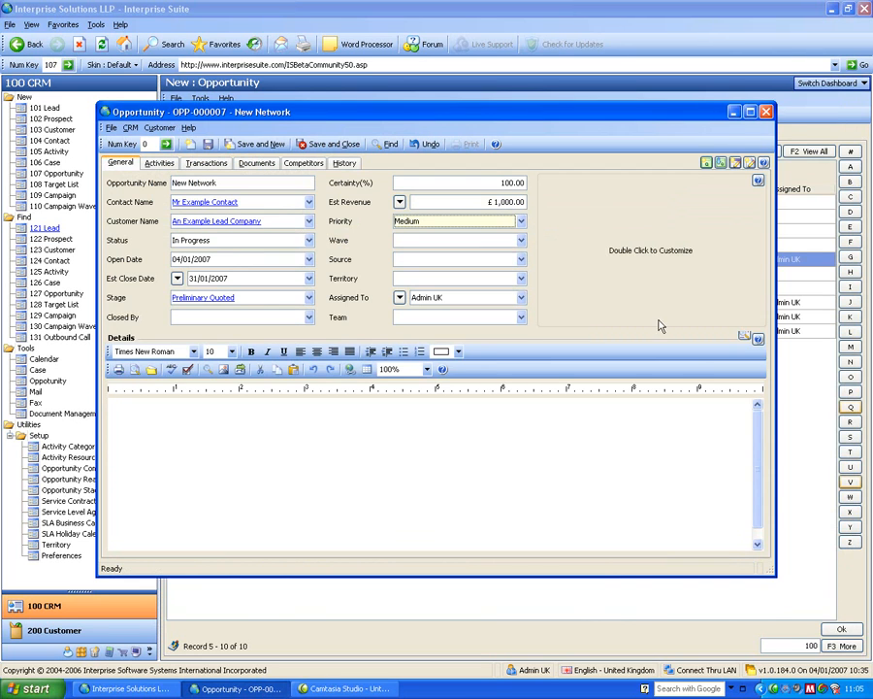
left_click(398, 202)
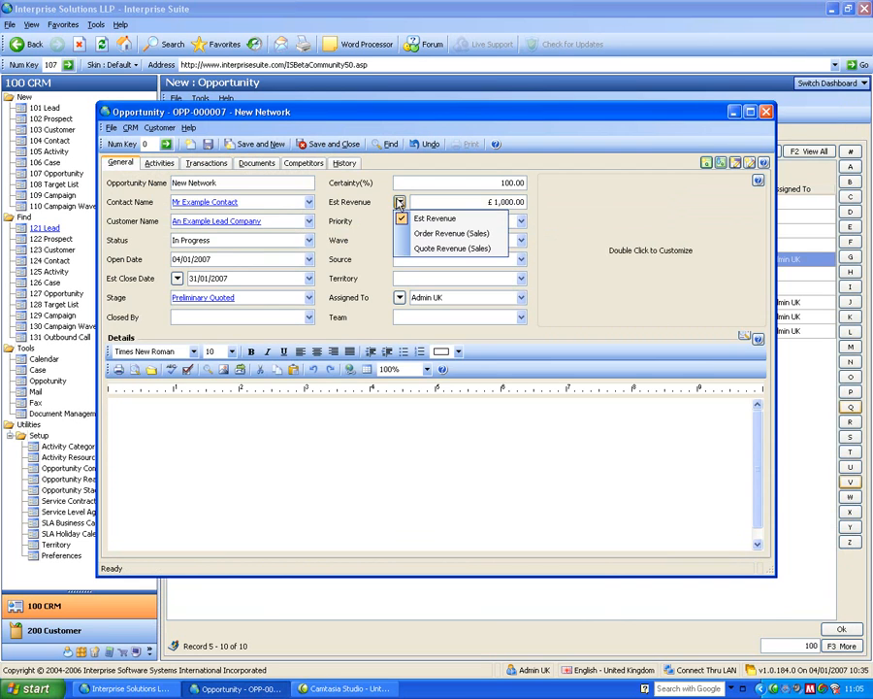
left_click(408, 249)
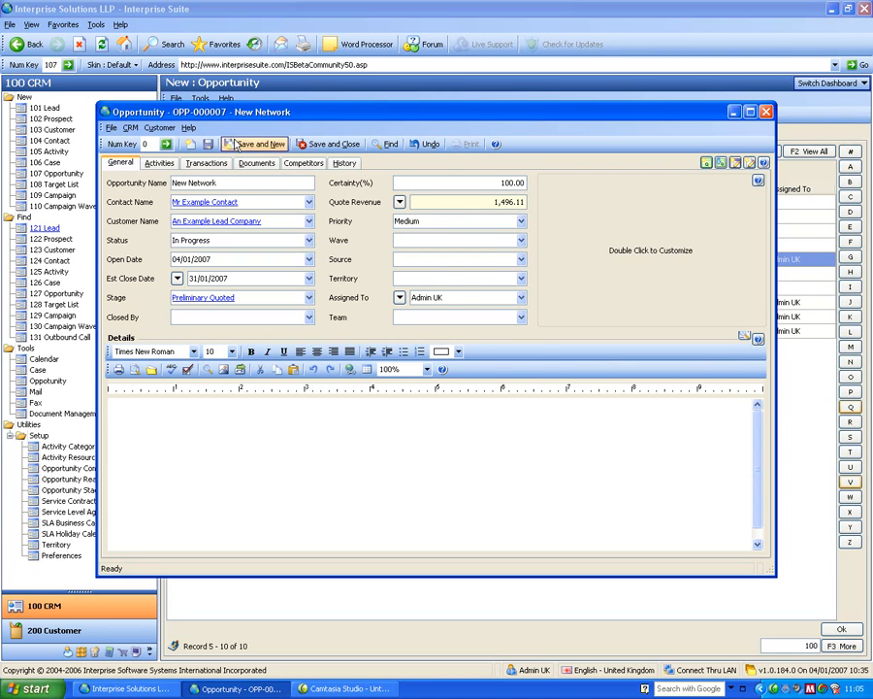
Review the CRM dashboard preferences, then save and close the opportunity.
left_click_drag(146, 108, 202, 87)
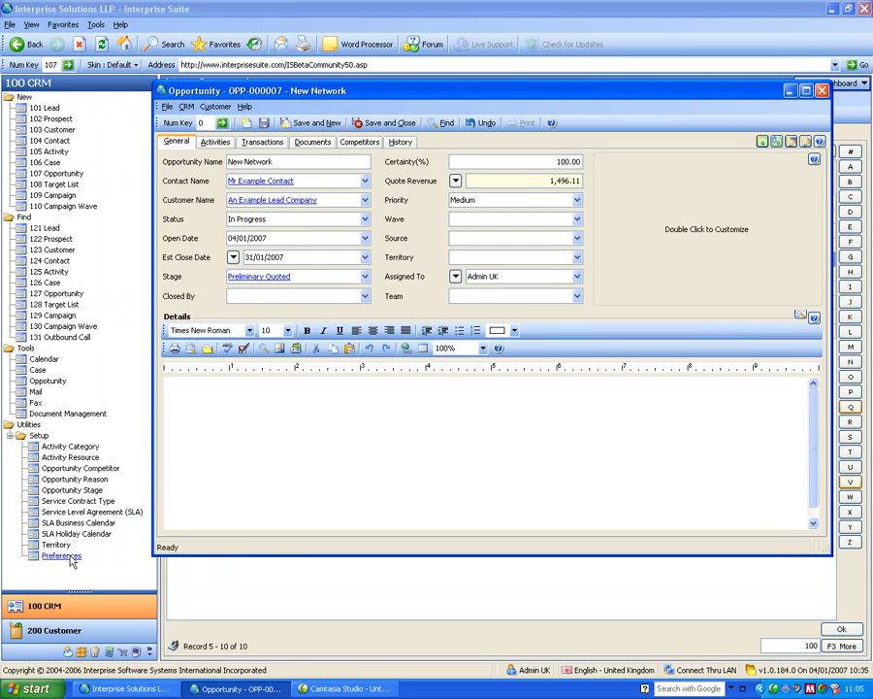
left_click(70, 561)
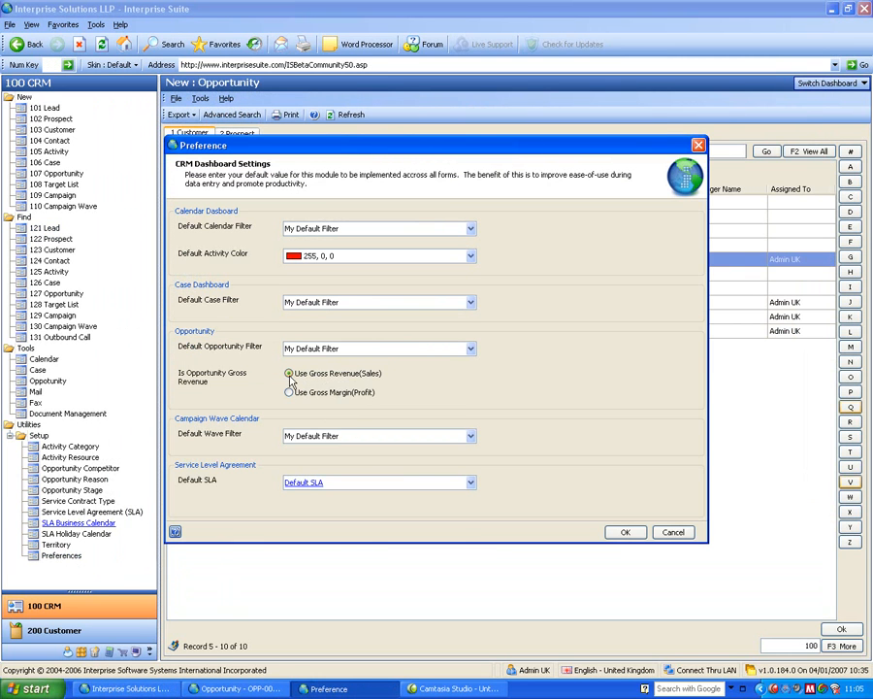
left_click(625, 532)
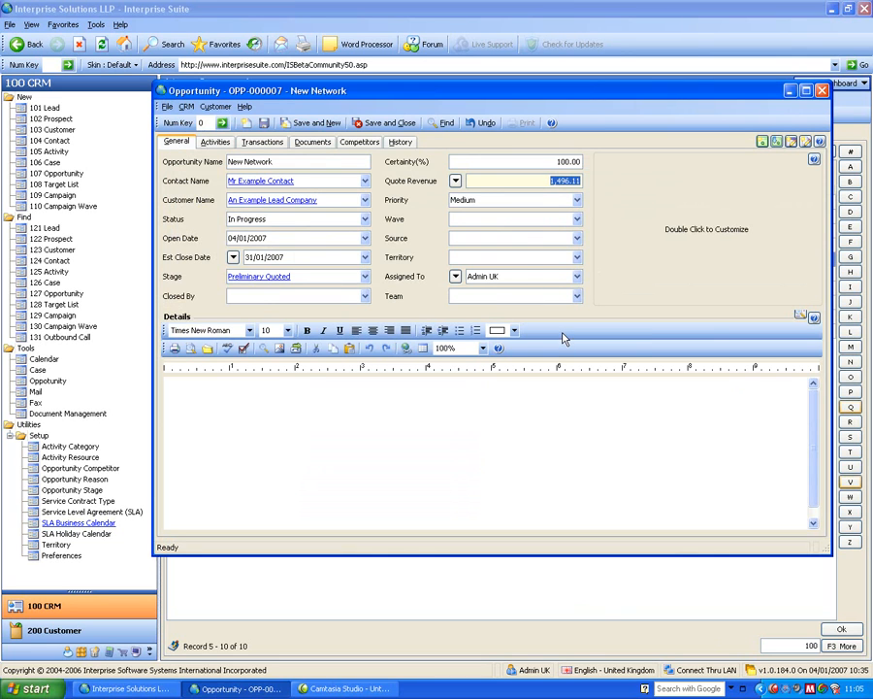
left_click(388, 124)
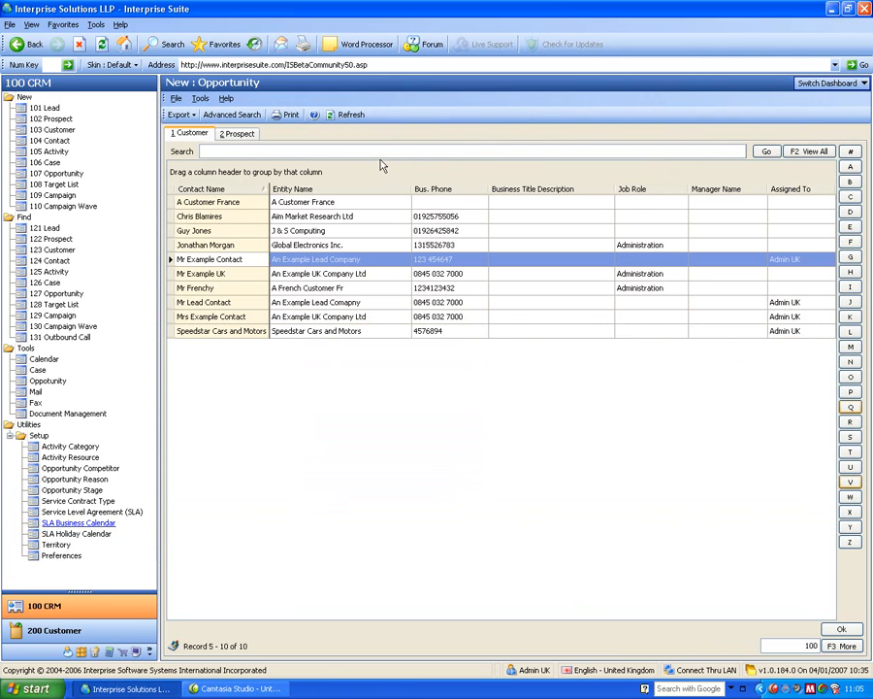
Switch to the Opportunities dashboard and refresh its list of opportunities.
left_click(825, 83)
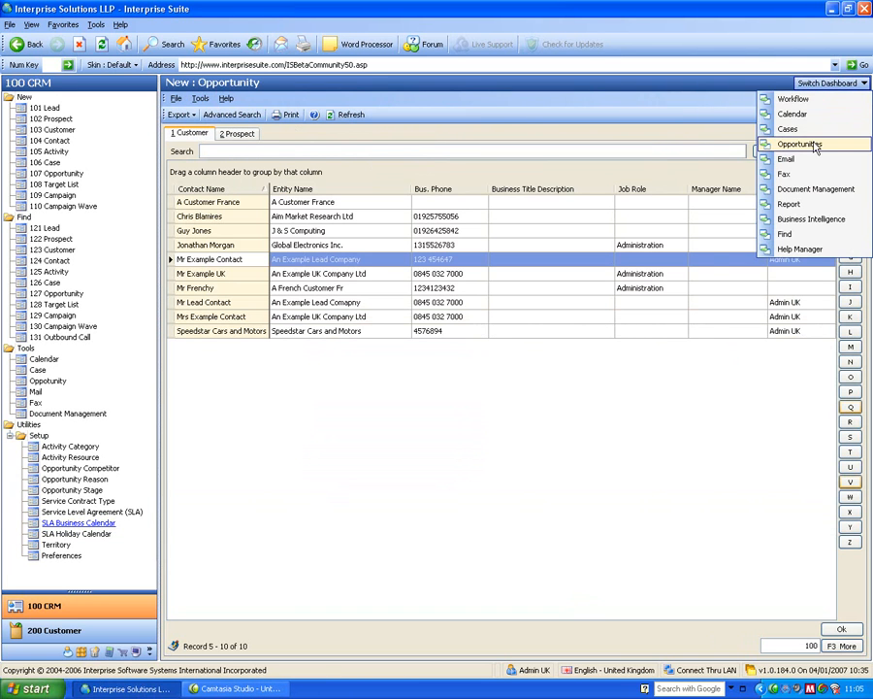
left_click(813, 142)
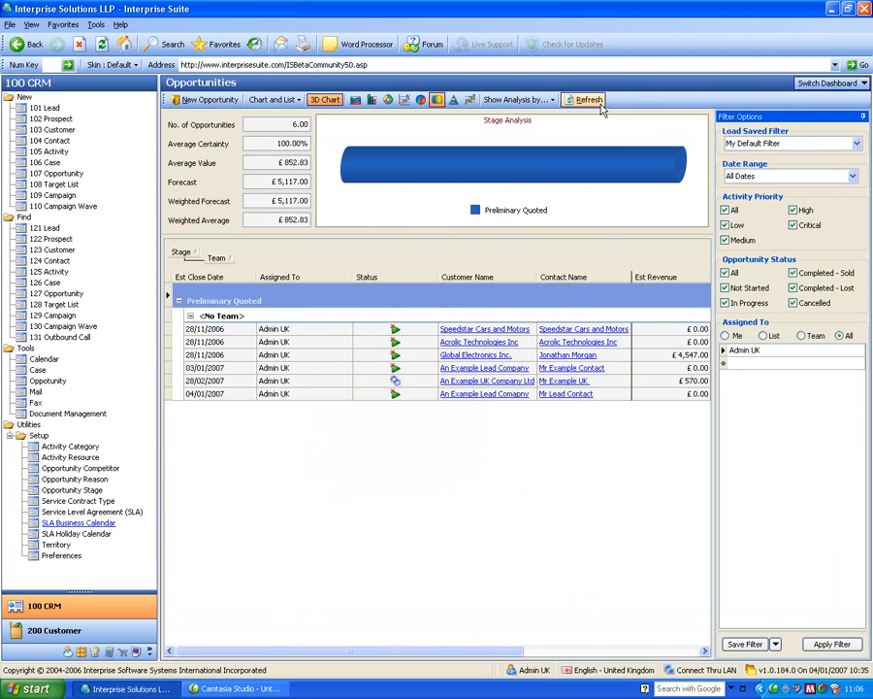
left_click(589, 99)
left_click(640, 408)
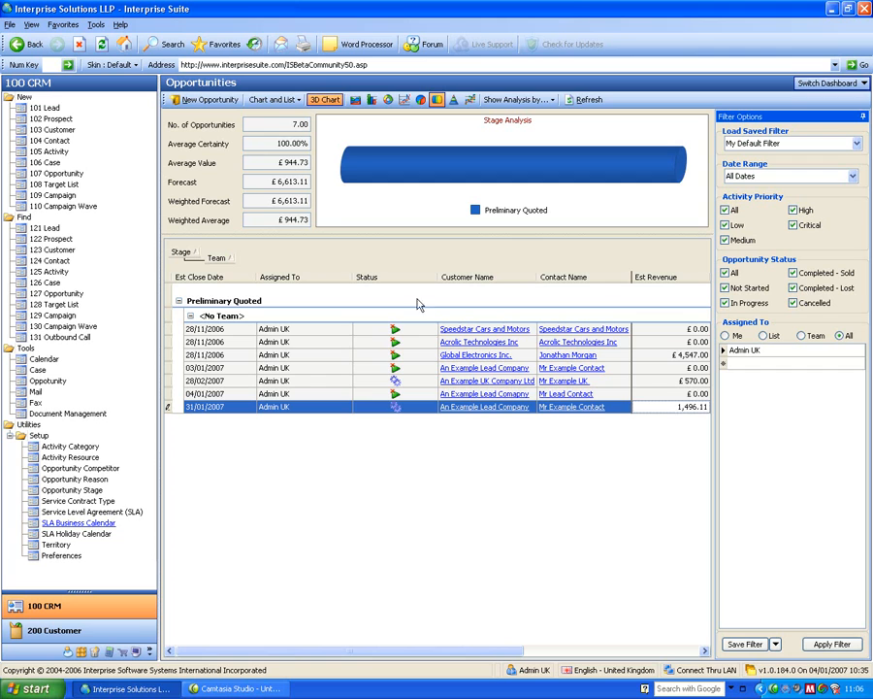
Switch to the Email dashboard and open the Invoice email in the Outbox to preview its attachment.
left_click(825, 84)
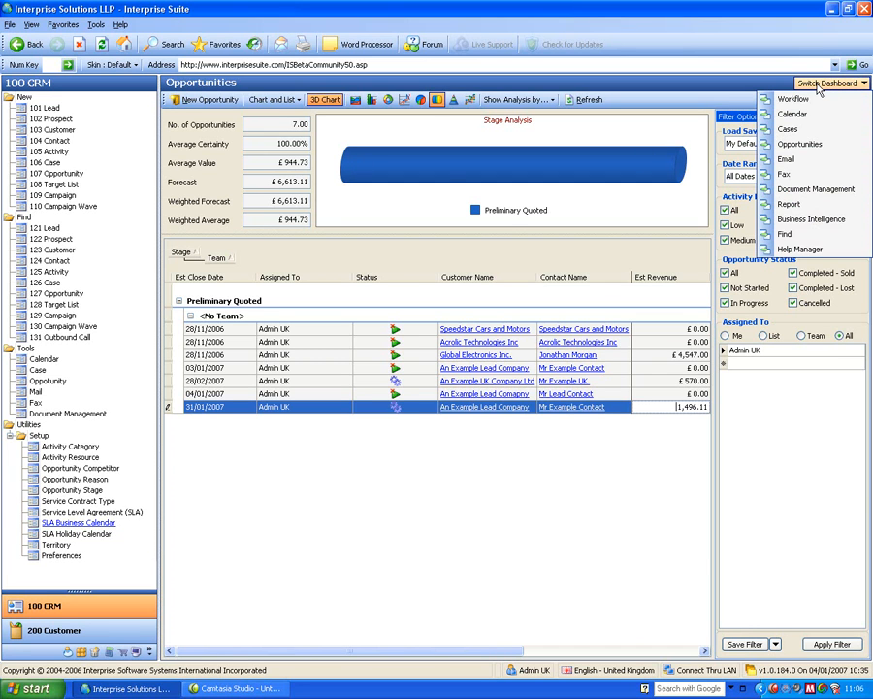
left_click(800, 162)
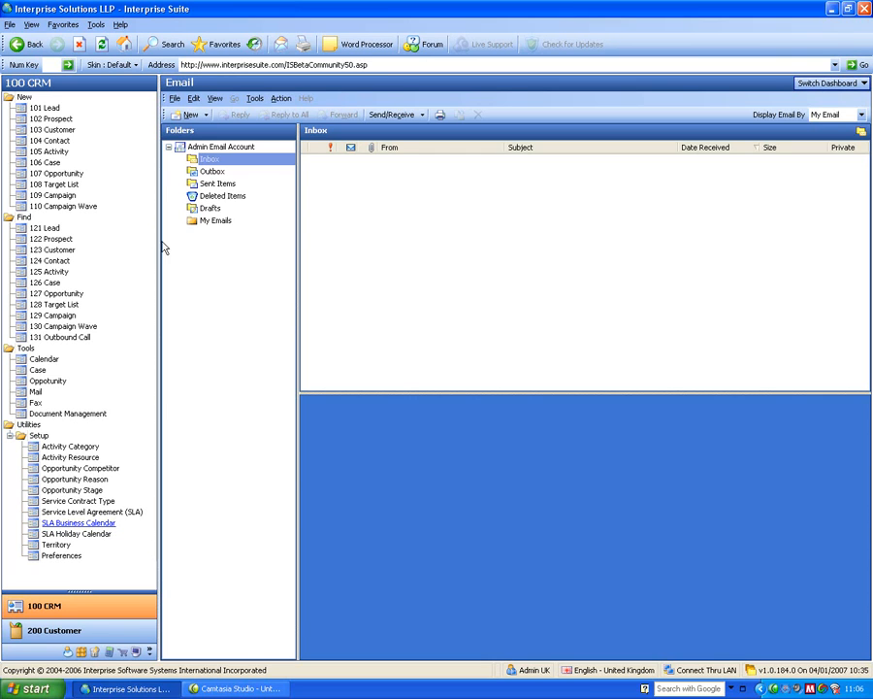
left_click(212, 172)
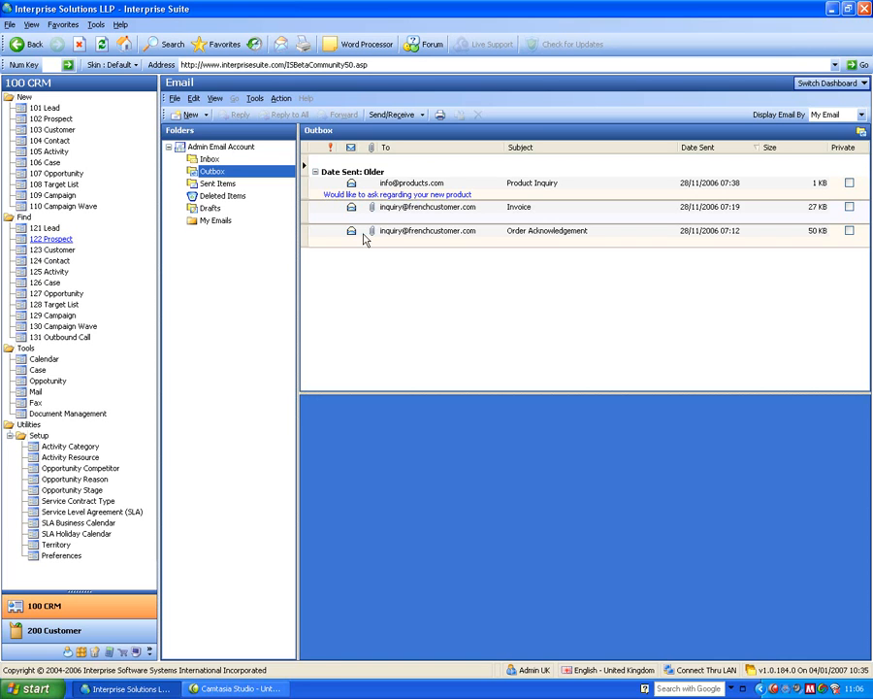
left_click(394, 208)
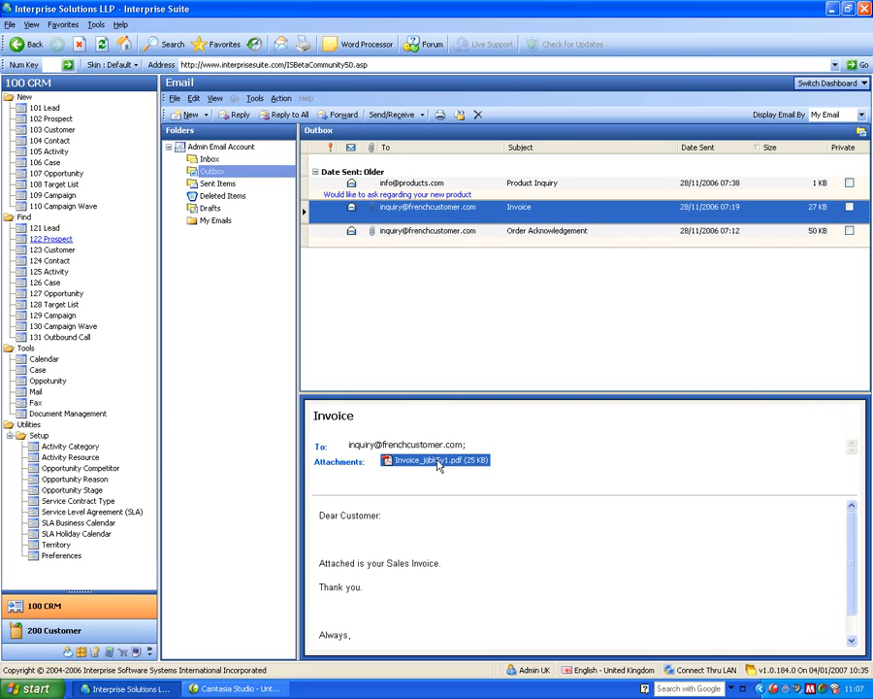
left_click_drag(438, 464, 436, 446)
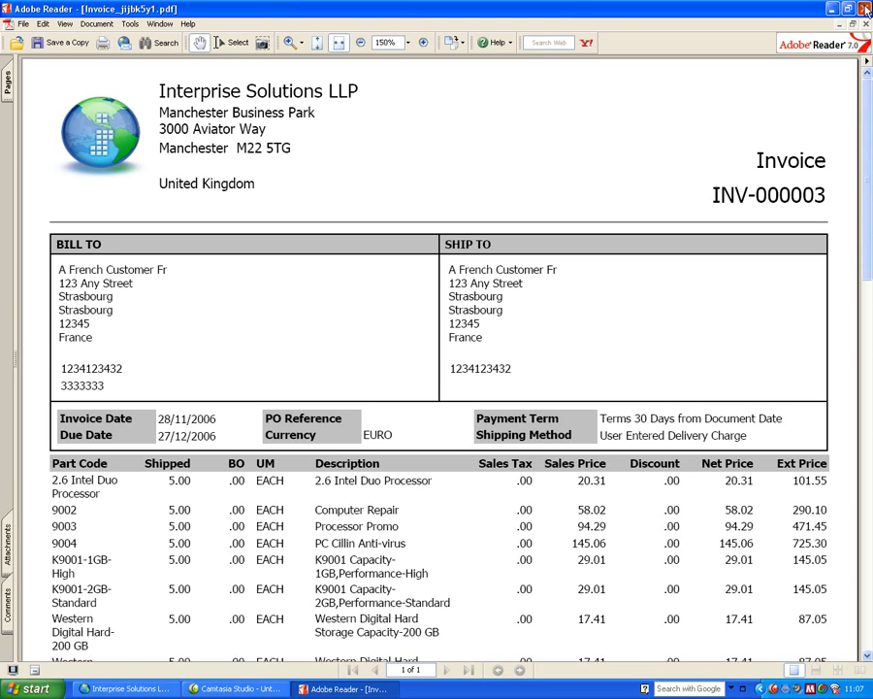
left_click(864, 8)
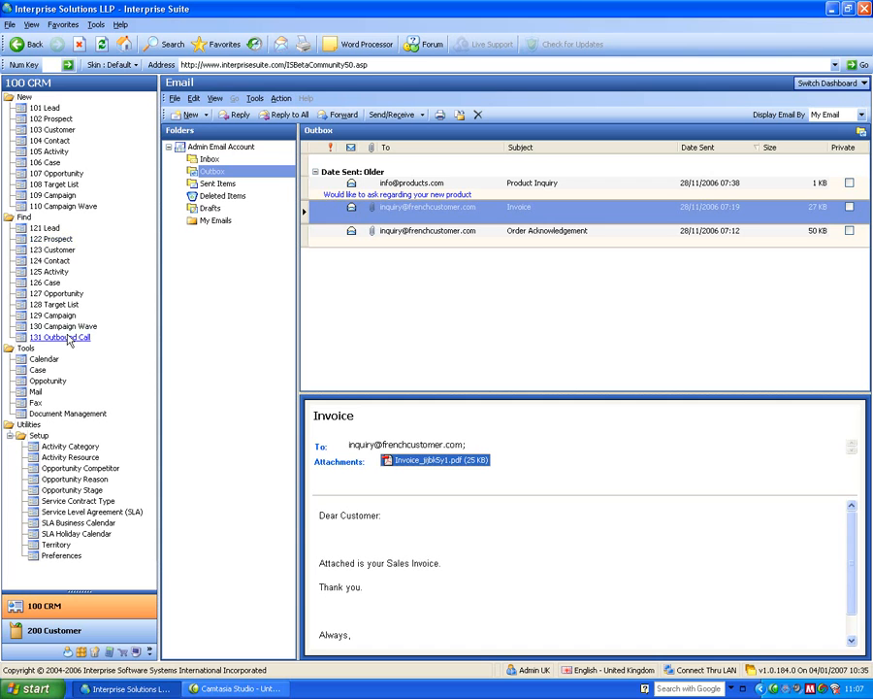
Open the An Example Lead Company customer record, view its email Outbox, and close the record.
left_click(57, 250)
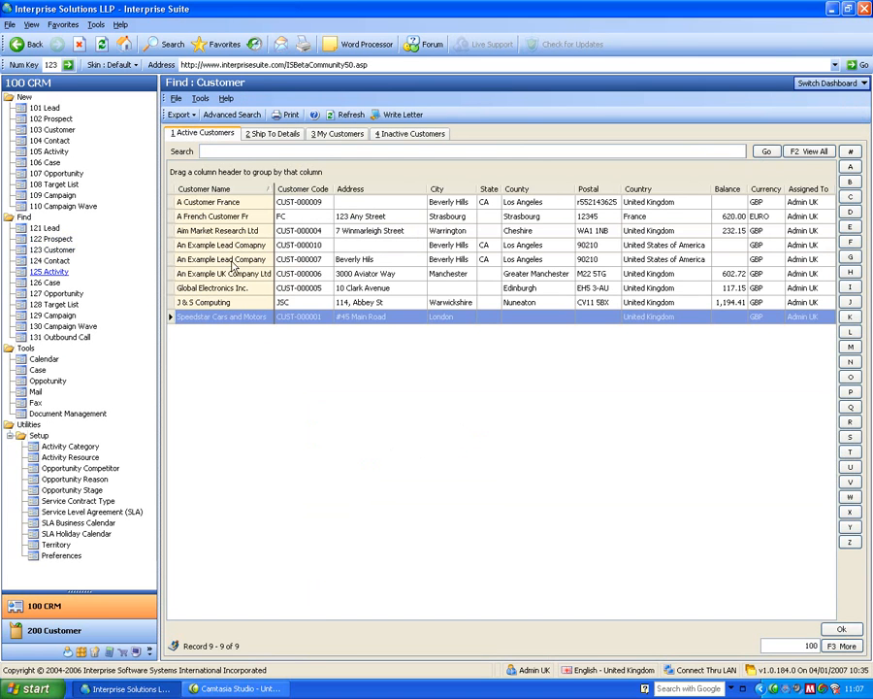
double_click(229, 261)
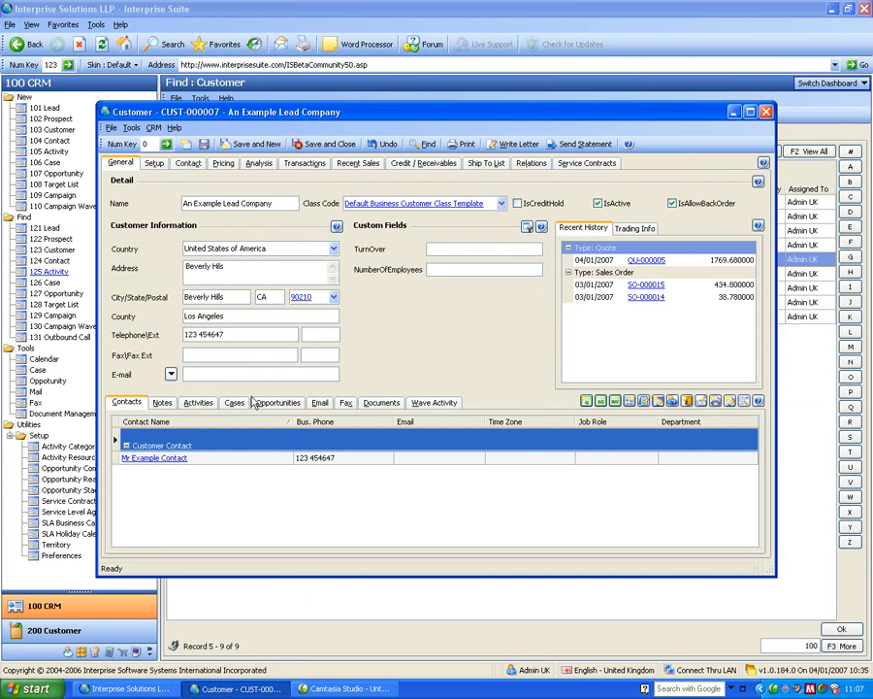
left_click(319, 402)
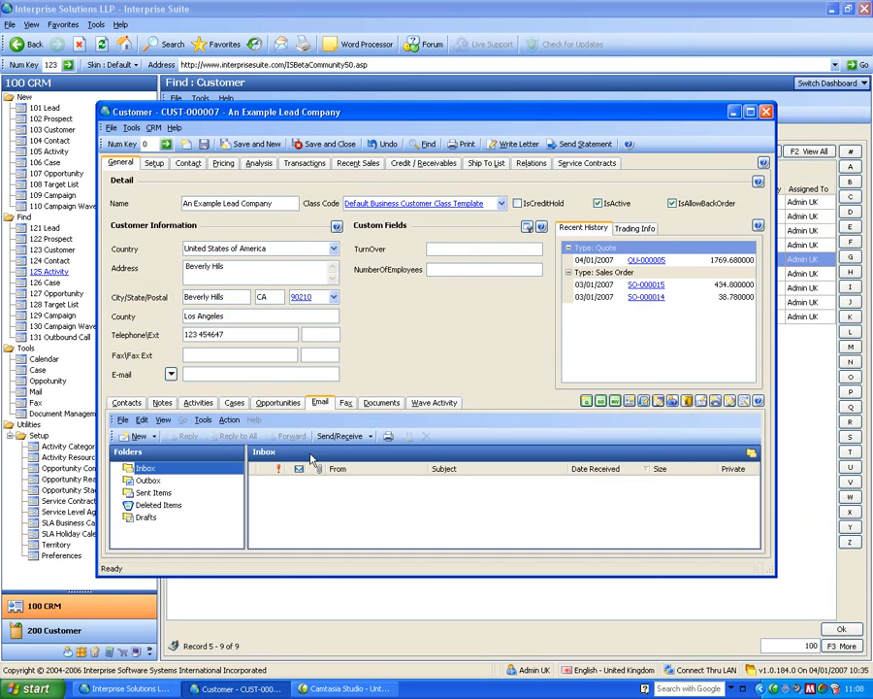
left_click(148, 480)
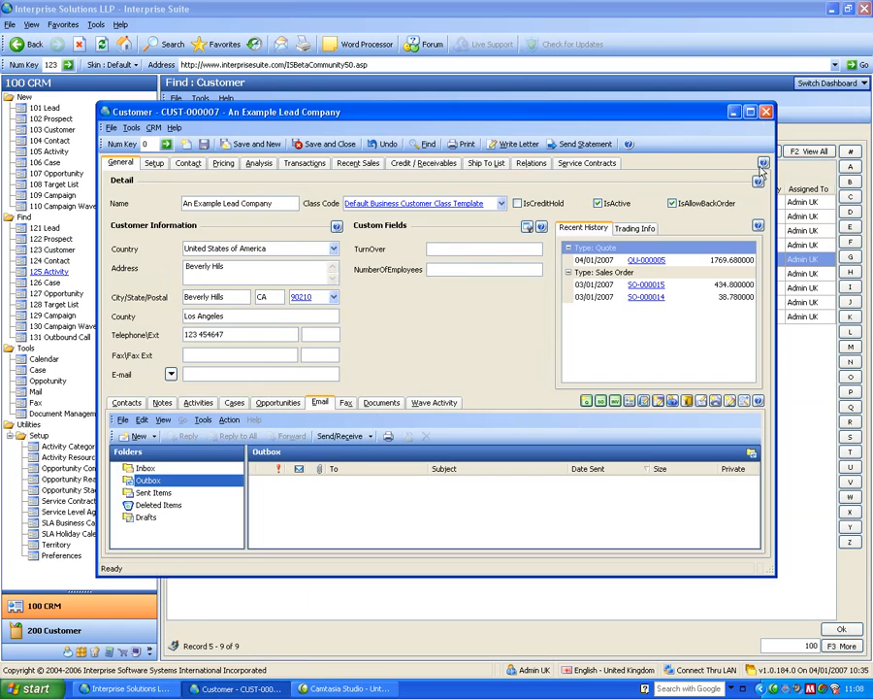
left_click(766, 113)
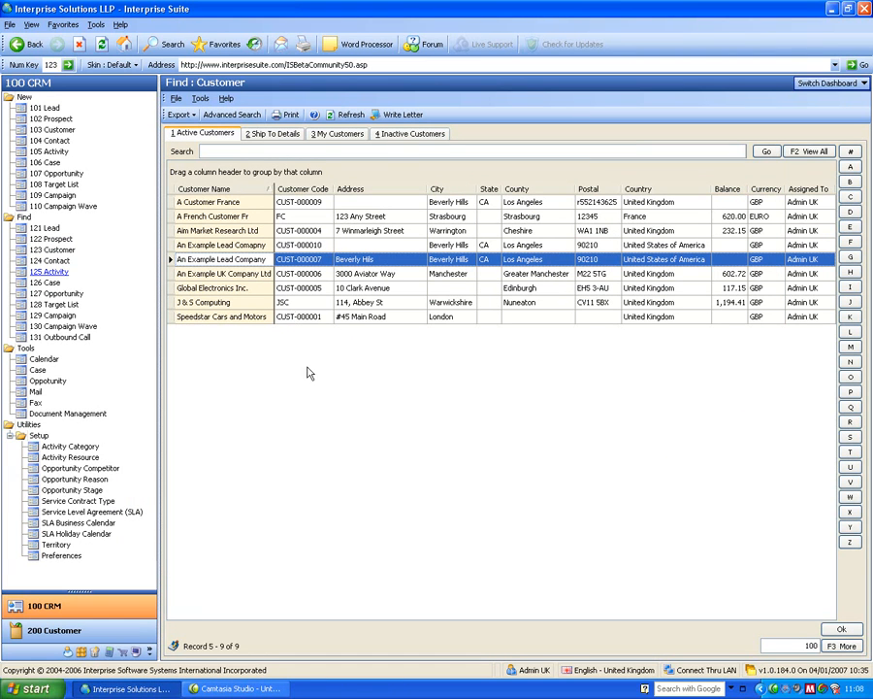
Start a new email and add three customer contacts from the address book as recipients.
left_click(813, 84)
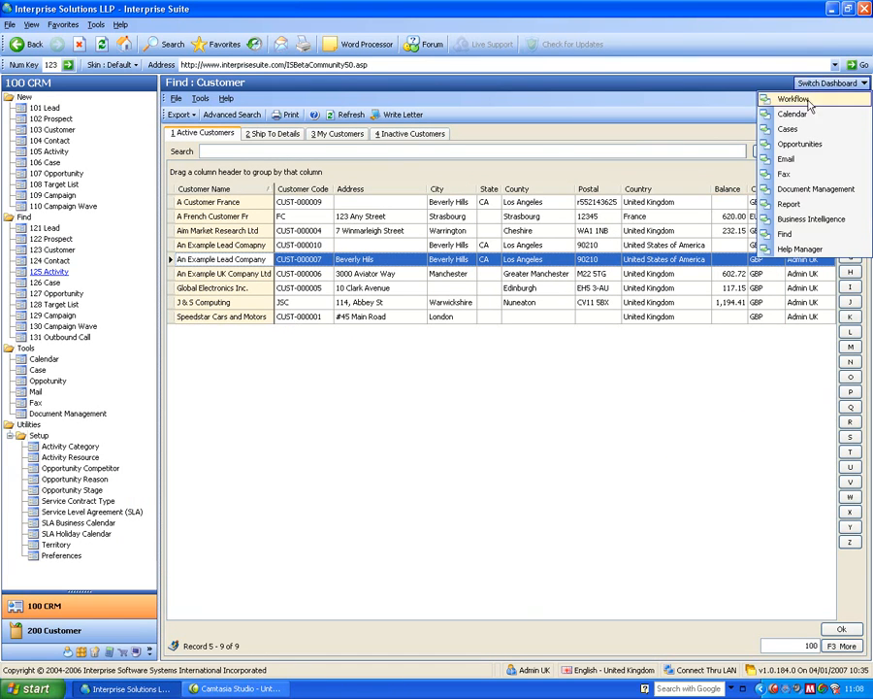
left_click(784, 162)
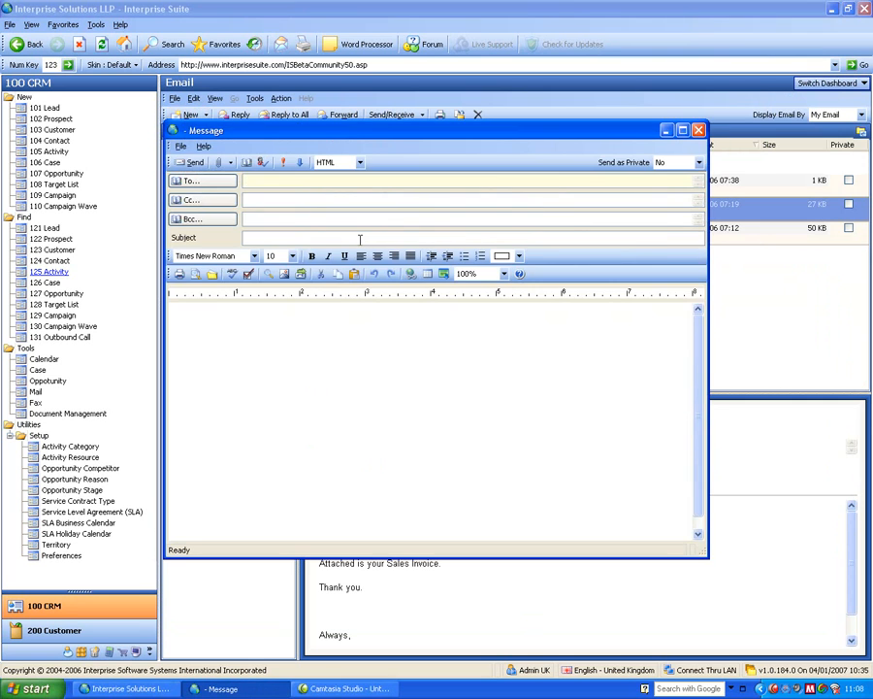
left_click(228, 184)
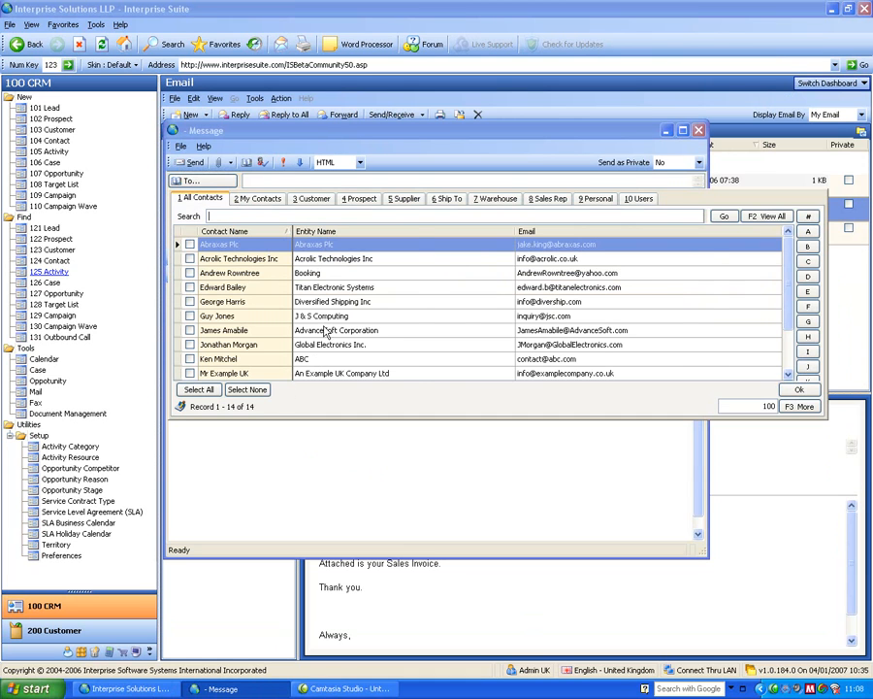
left_click(310, 198)
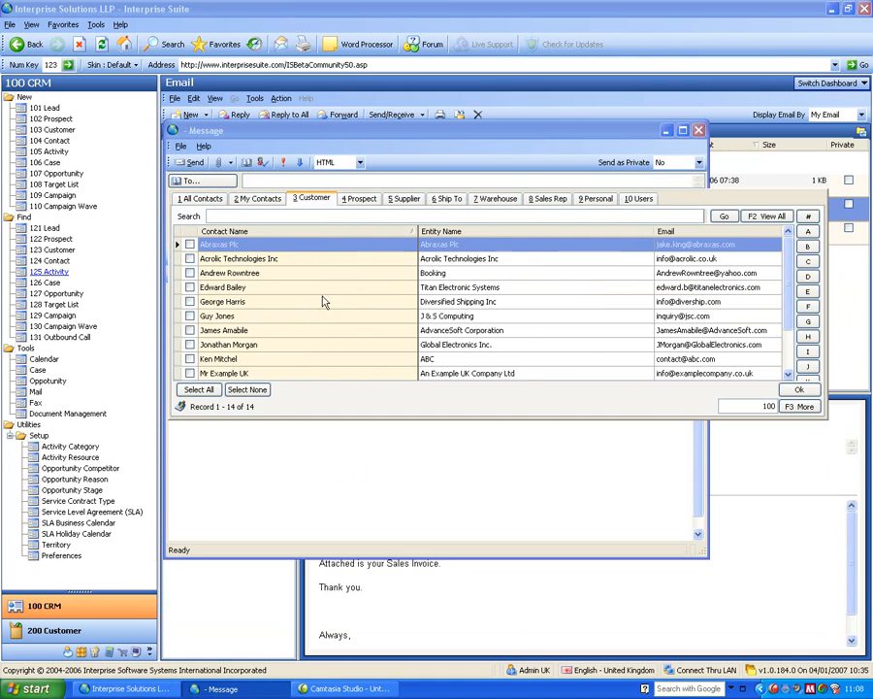
left_click(190, 258)
left_click(189, 273)
left_click(190, 287)
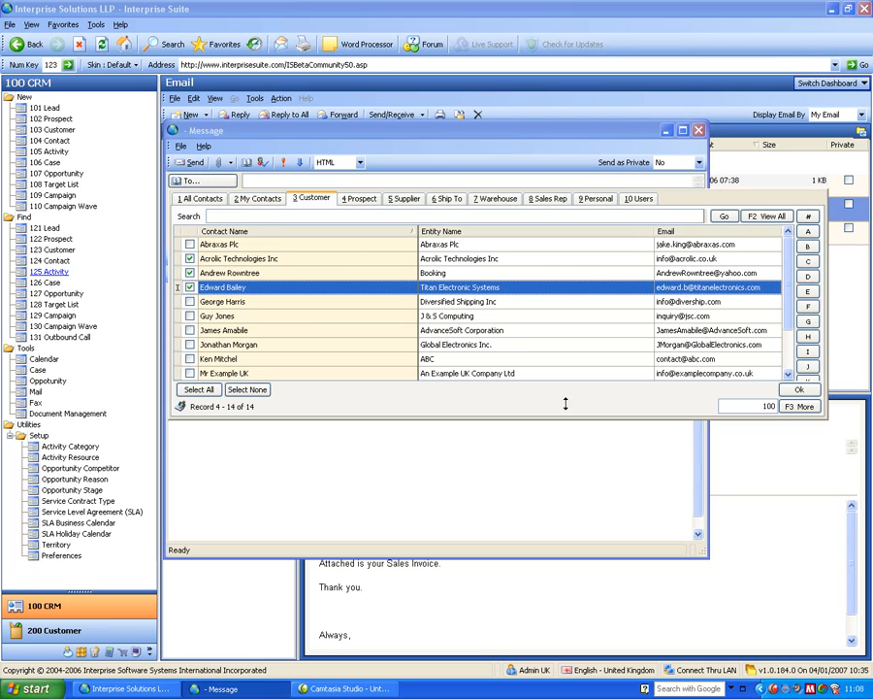
left_click(800, 389)
Enter the subject vre, check the Send as Private options, and close the message without sending.
left_click(337, 238)
type("vre")
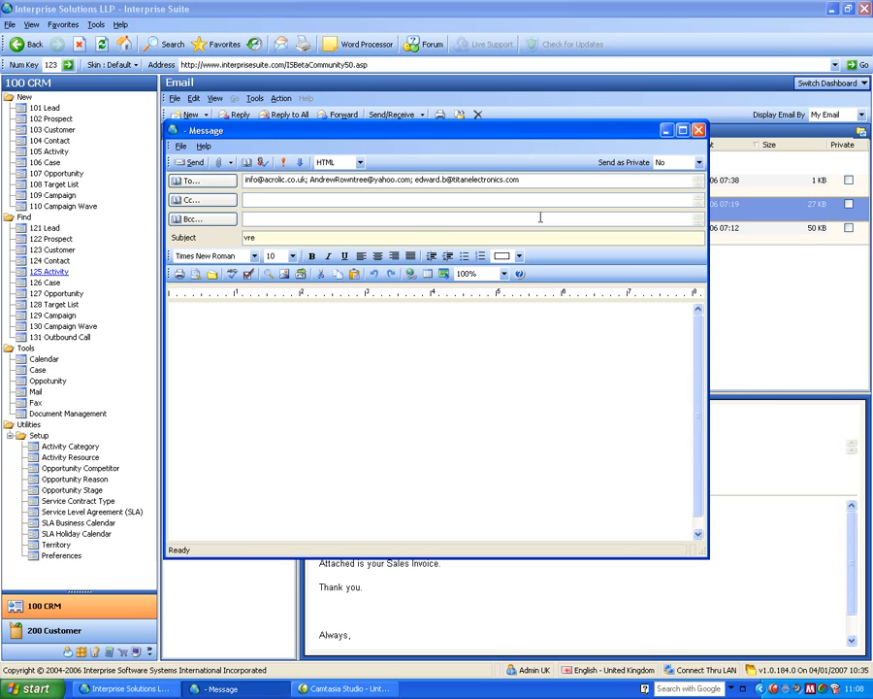
left_click_drag(329, 137, 371, 190)
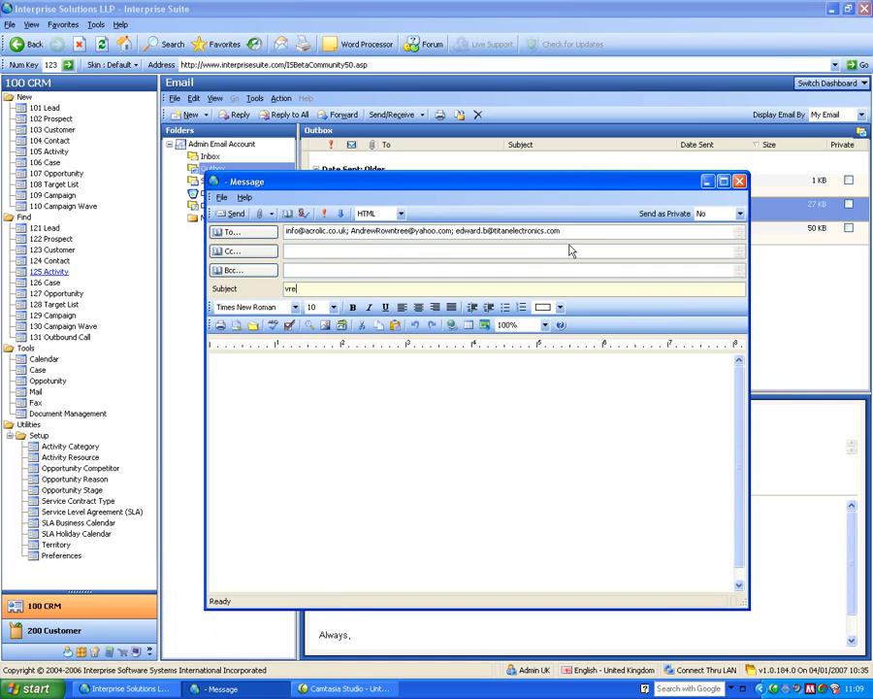
left_click(739, 213)
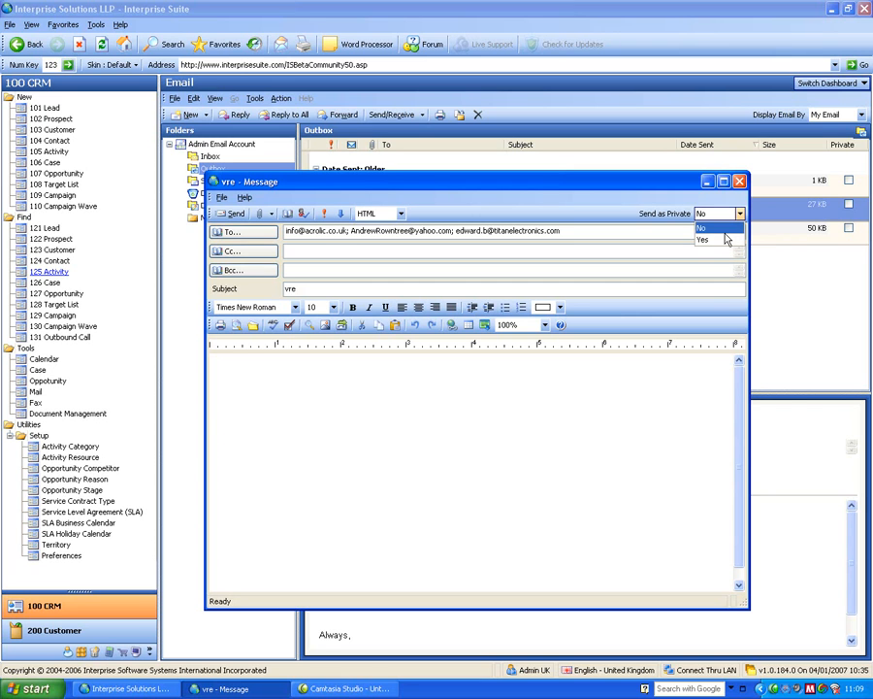
left_click(638, 215)
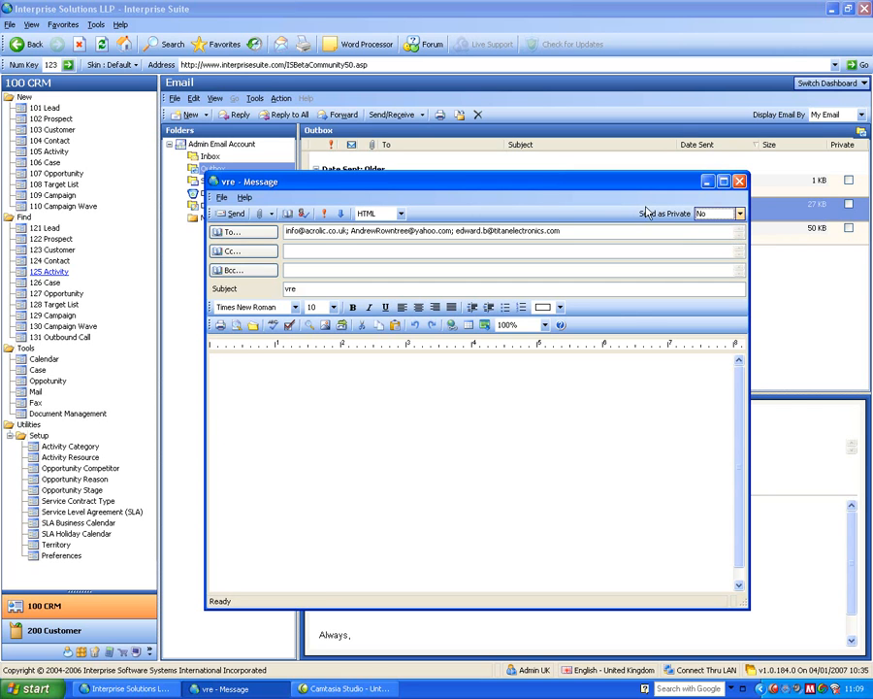
left_click(740, 182)
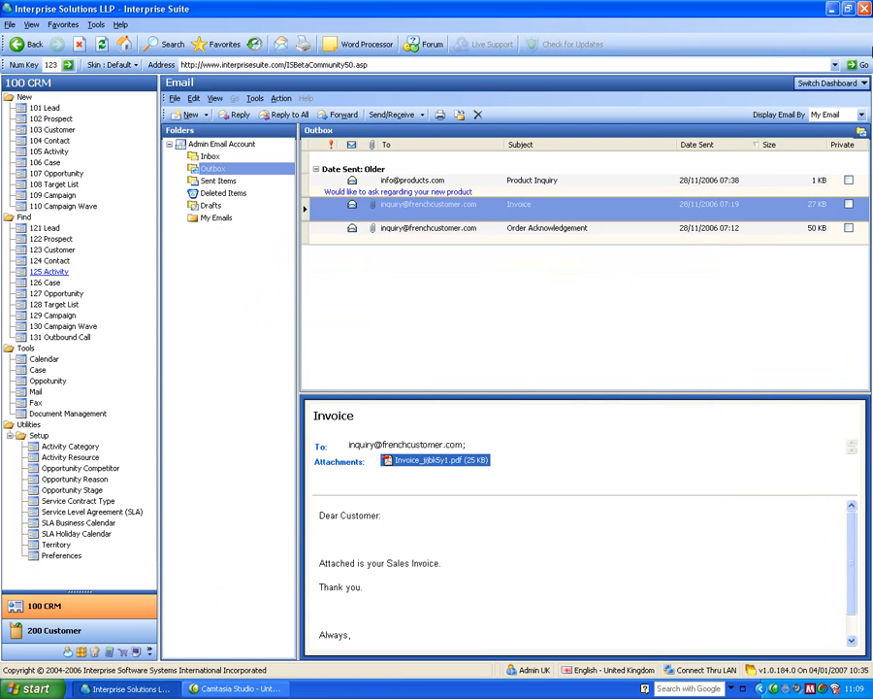
Switch to the Fax dashboard and view the faxes in its Outbox.
left_click(832, 85)
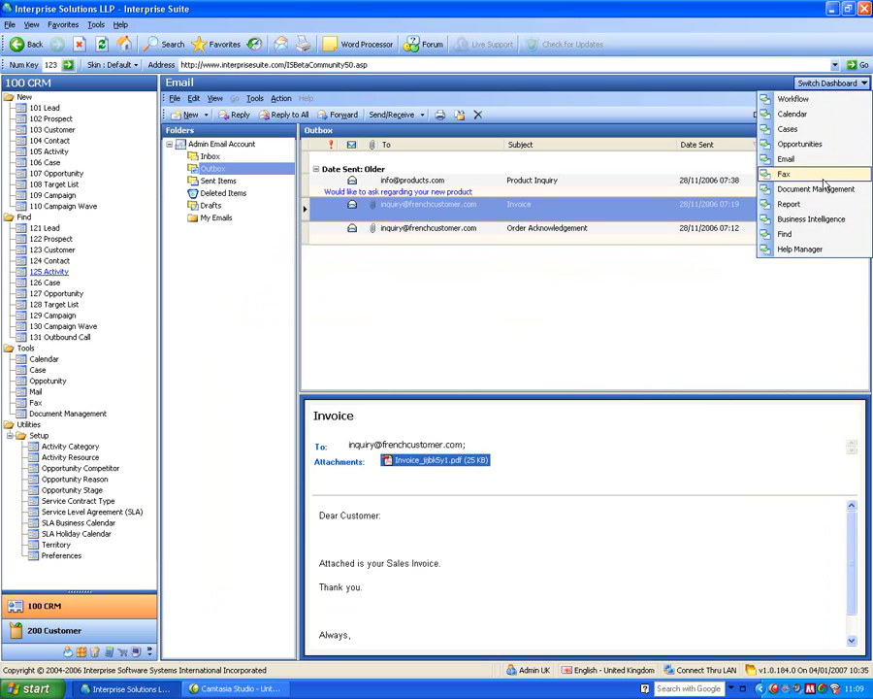
left_click(837, 226)
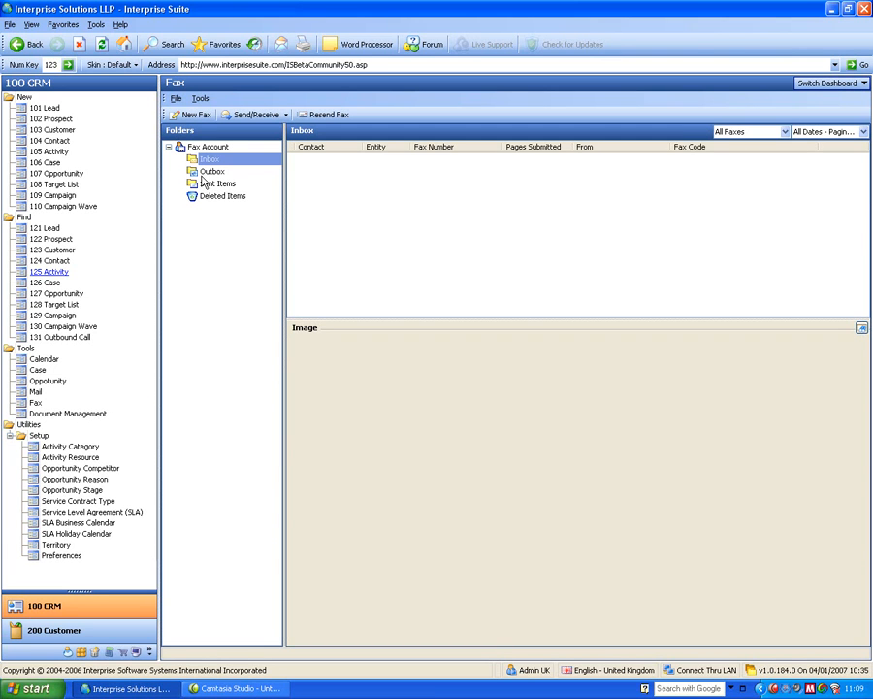
left_click(208, 171)
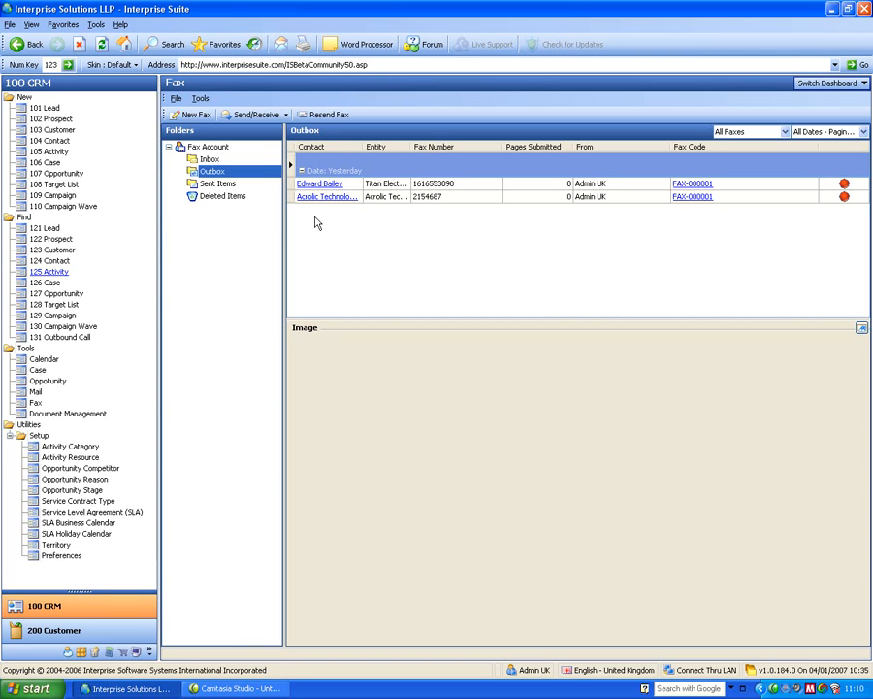
left_click(839, 86)
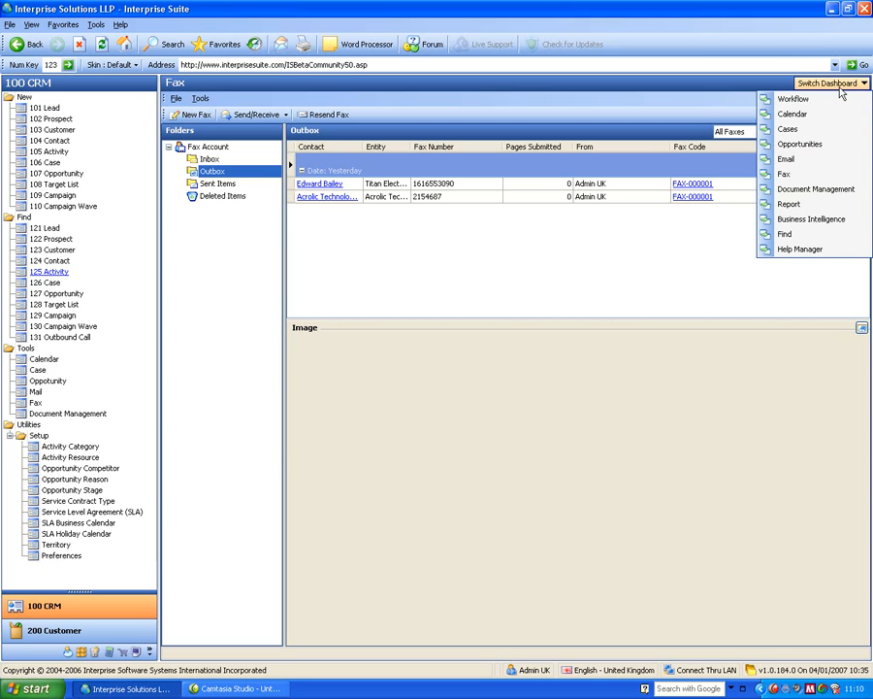
left_click(495, 238)
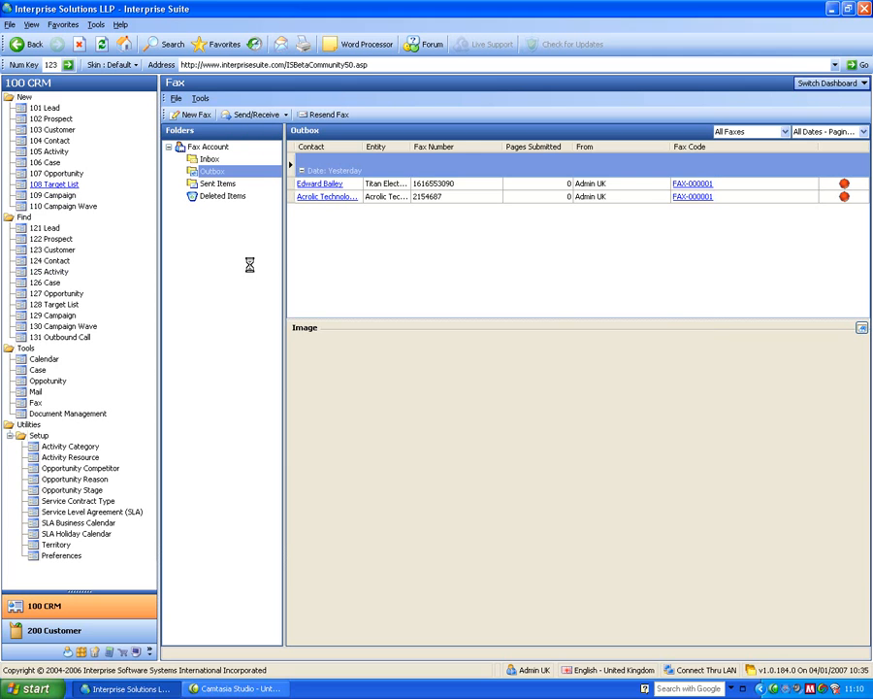
Open the new Target List wizard and reposition its window.
left_click_drag(323, 146, 397, 246)
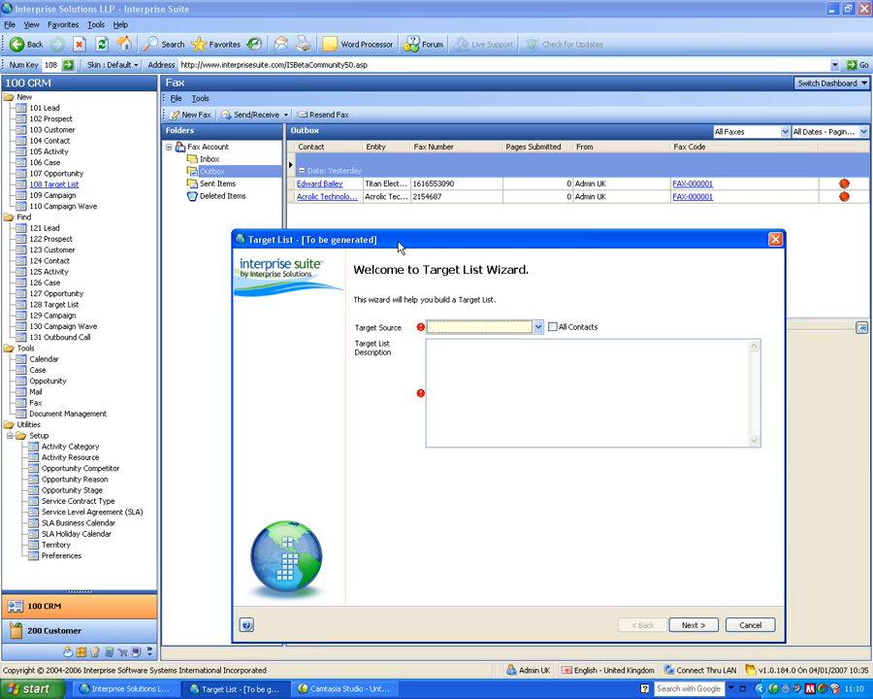
left_click_drag(399, 248, 396, 196)
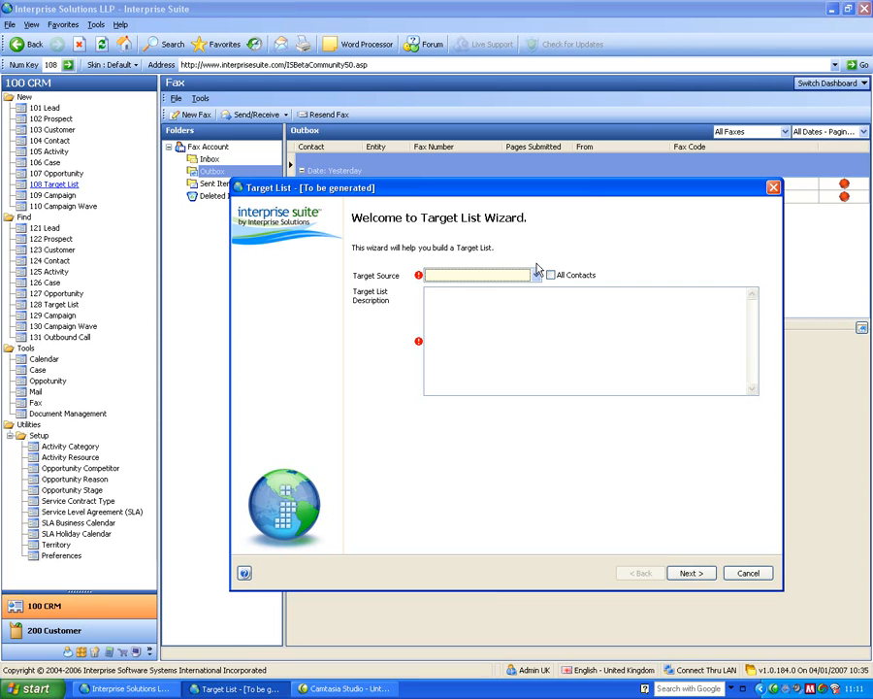
Set the target source to Customers, describe the list as uk customers that buy item, and continue.
left_click(534, 275)
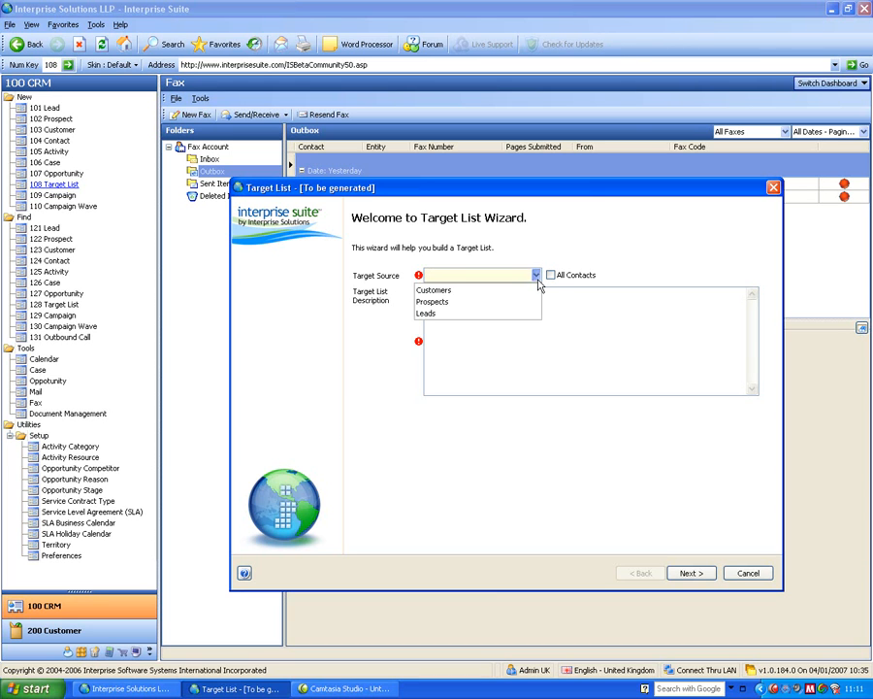
left_click(482, 291)
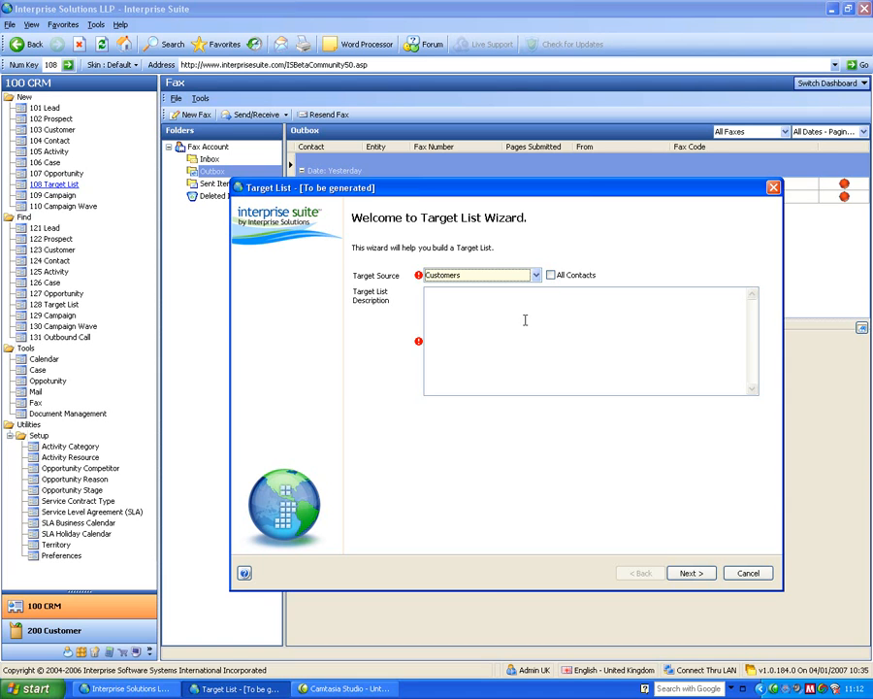
left_click(510, 294)
type("uk customers")
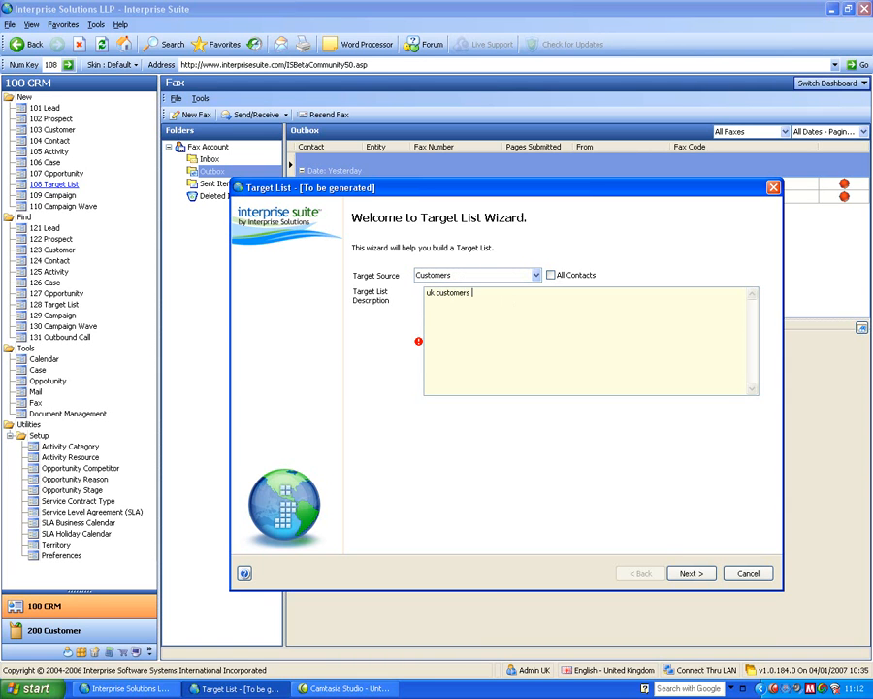
type(" that buy item?")
key("BackSpace")
left_click(691, 575)
Add a condition that Country is in list United Kingdom and continue to the next page.
left_click(340, 265)
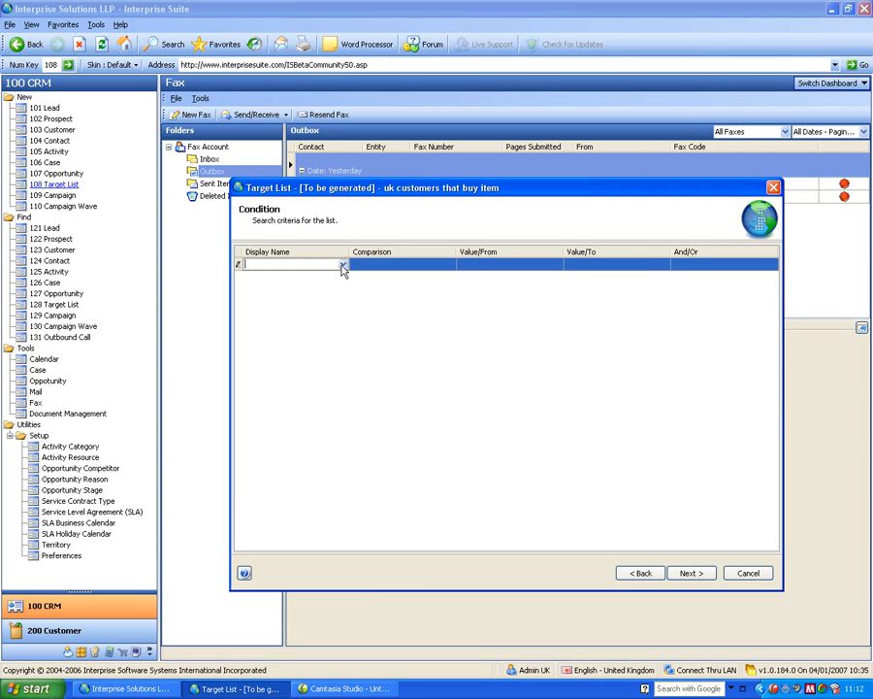
left_click(343, 265)
type("count")
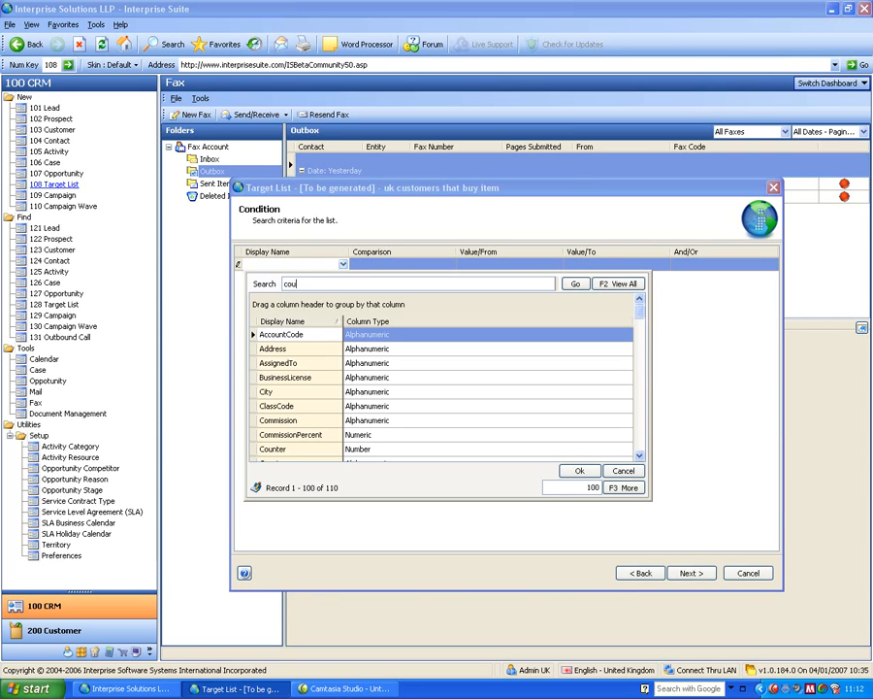
key("Return")
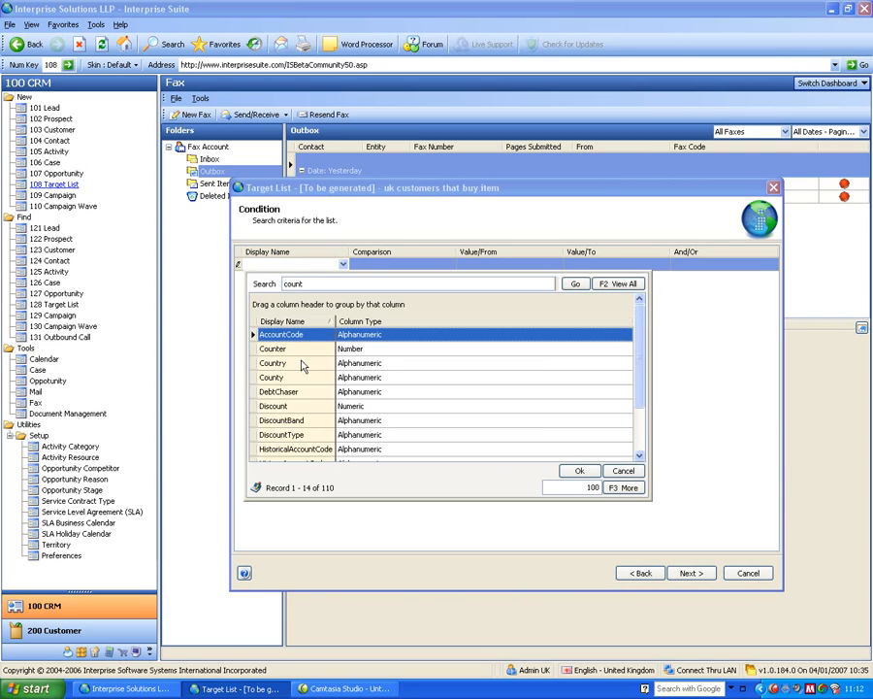
double_click(298, 363)
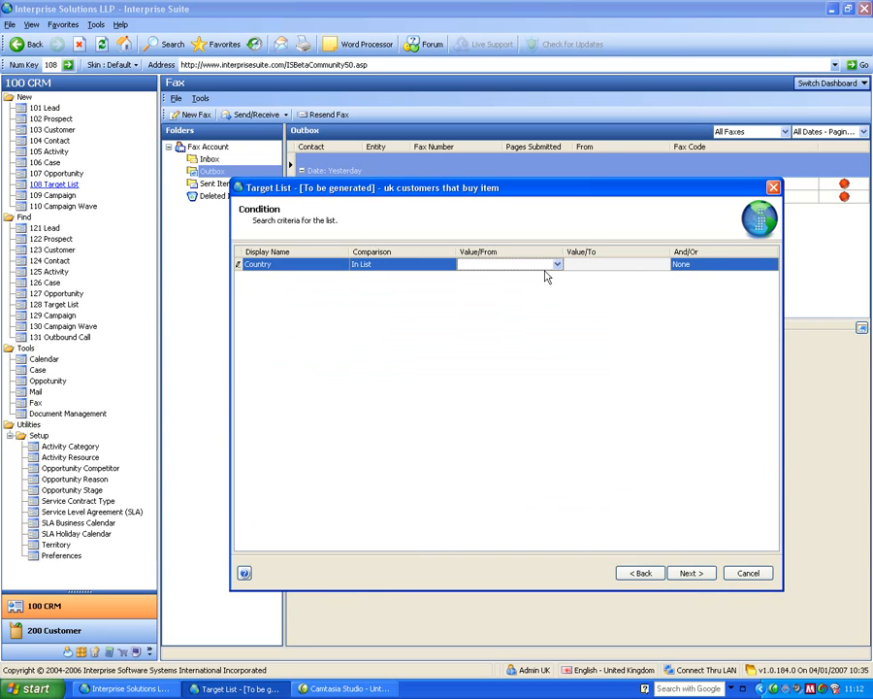
left_click(557, 265)
type("united")
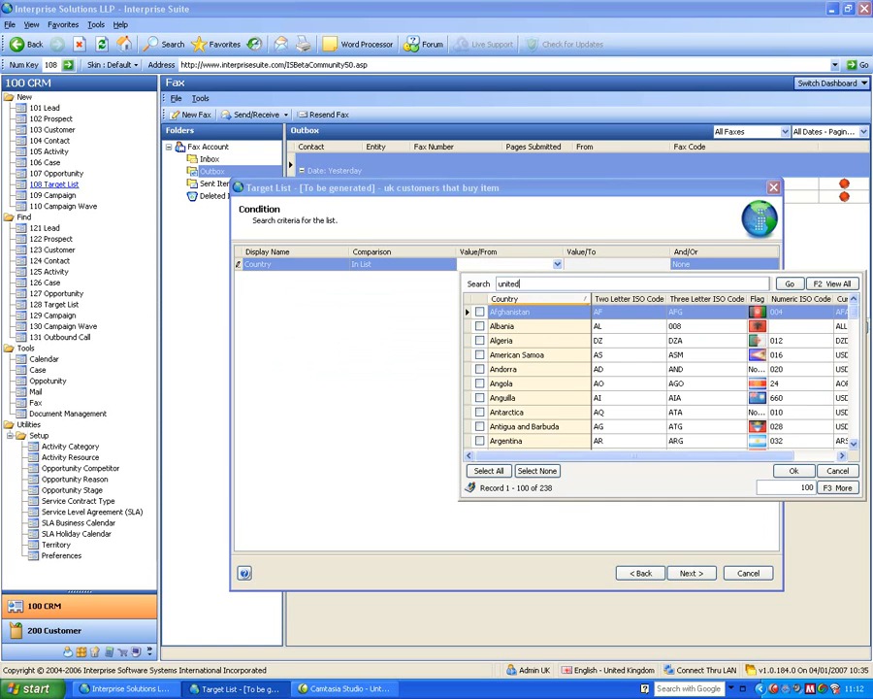
key("Return")
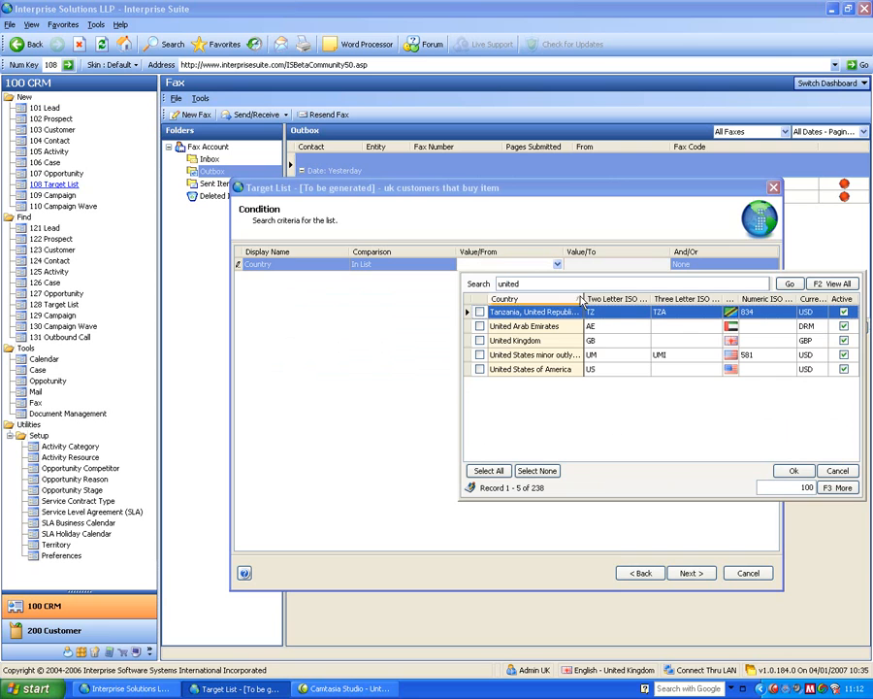
left_click(479, 340)
left_click(794, 471)
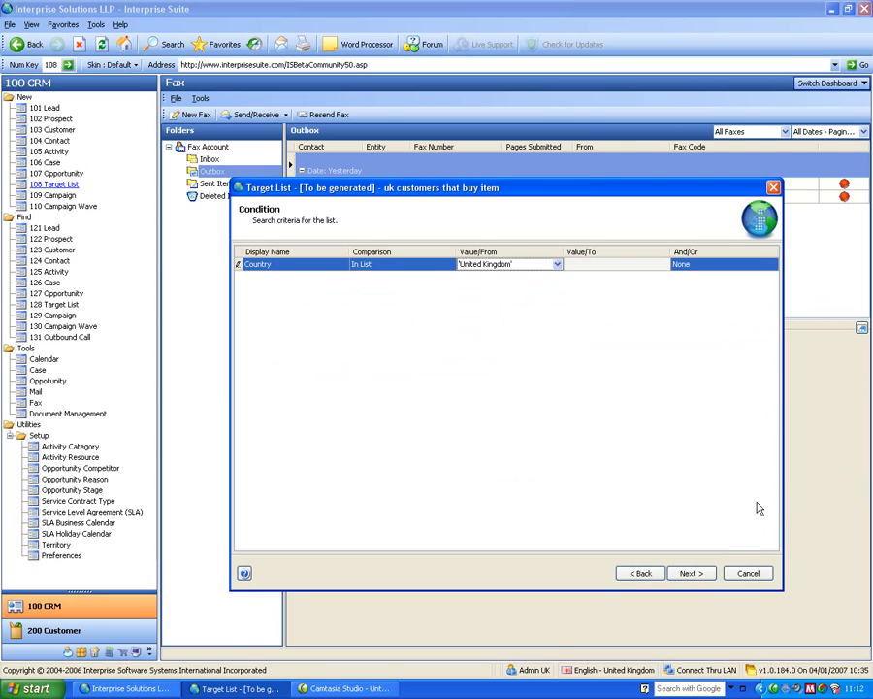
left_click(690, 573)
Pick the Memory, Motherboard and Processor item categories as criteria.
left_click(296, 282)
left_click(323, 281)
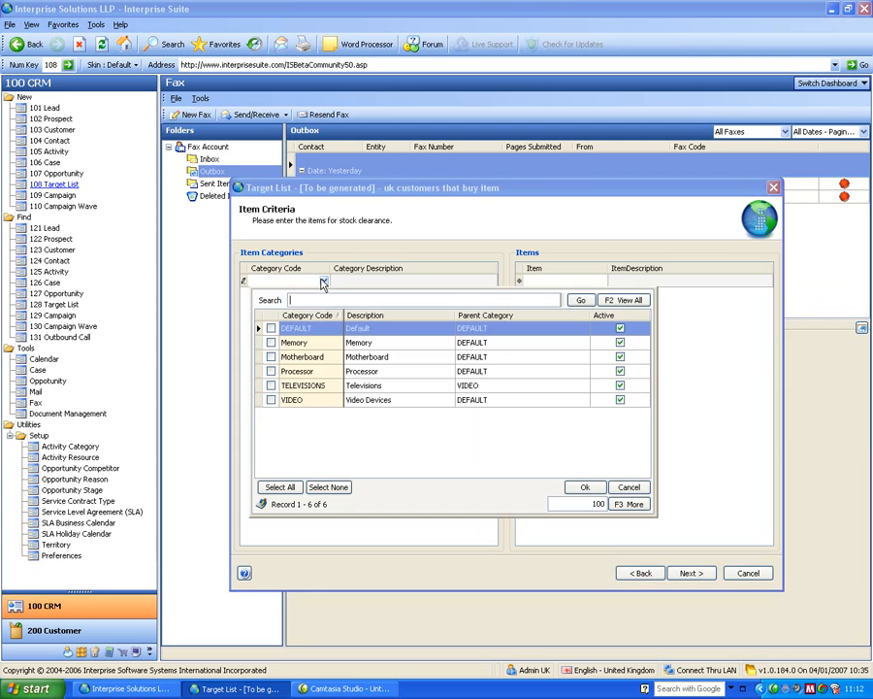
left_click(270, 356)
left_click(271, 341)
left_click(271, 371)
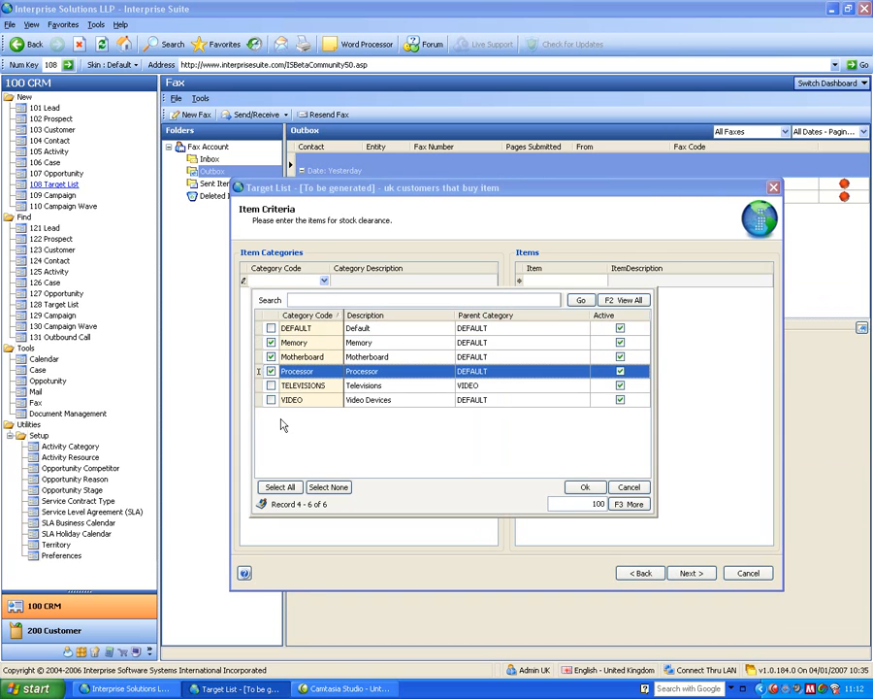
left_click(585, 487)
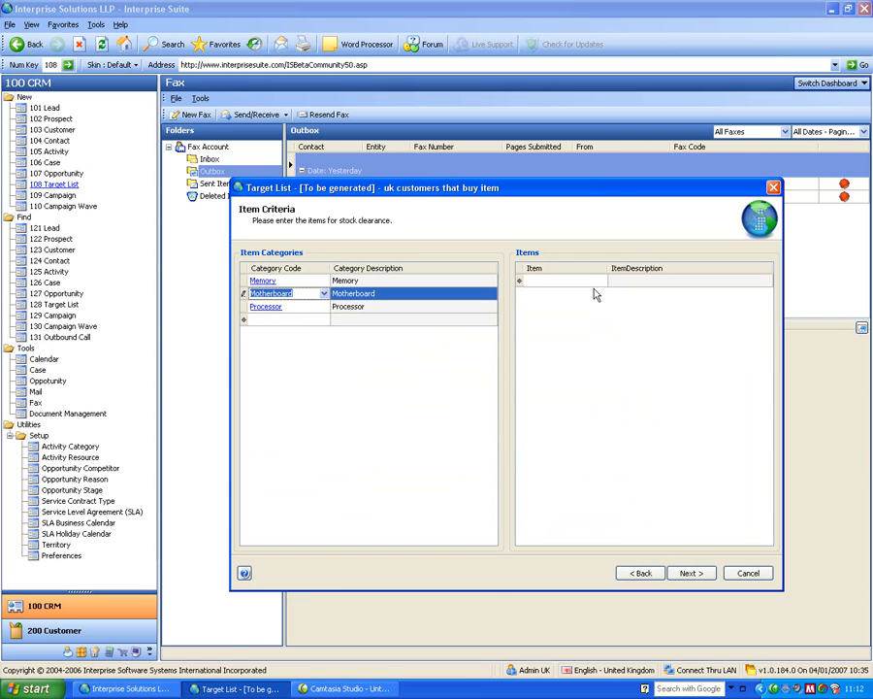
Generate the target list and finish the wizard.
left_click(692, 573)
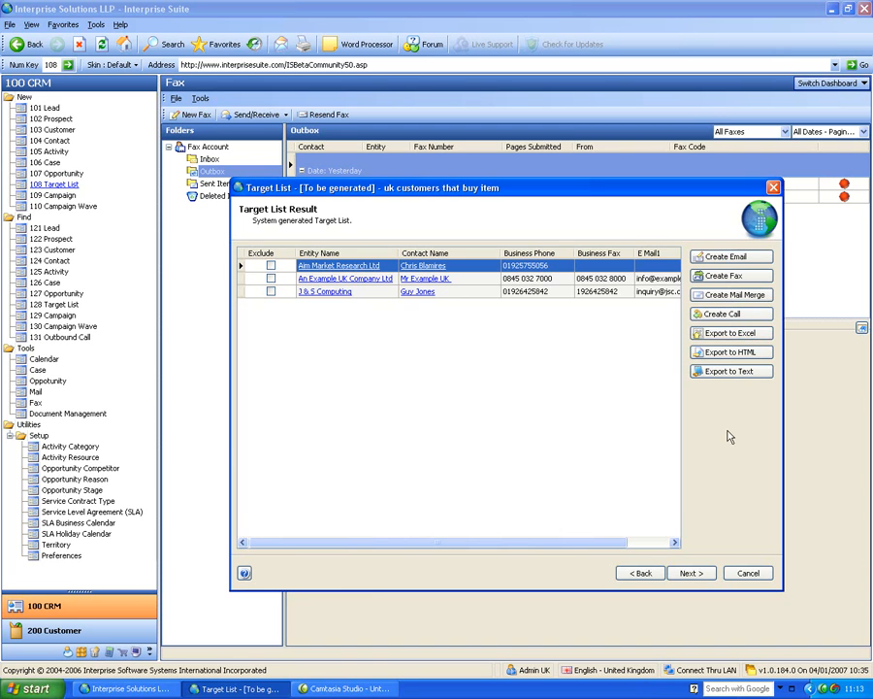
left_click(690, 573)
left_click(691, 572)
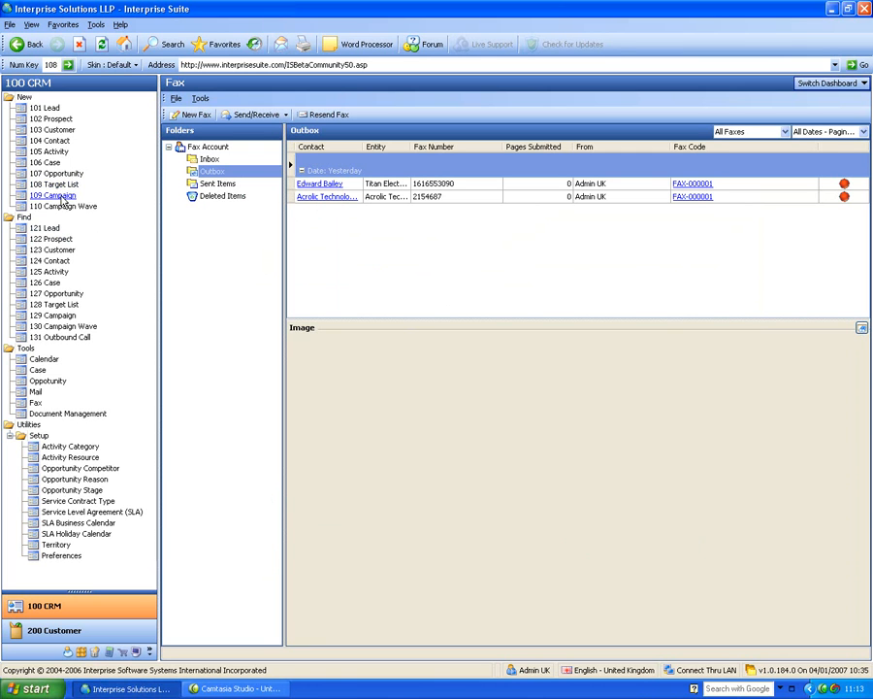
Open the Product Demonstration campaign from the campaign search and show its waves.
left_click(52, 316)
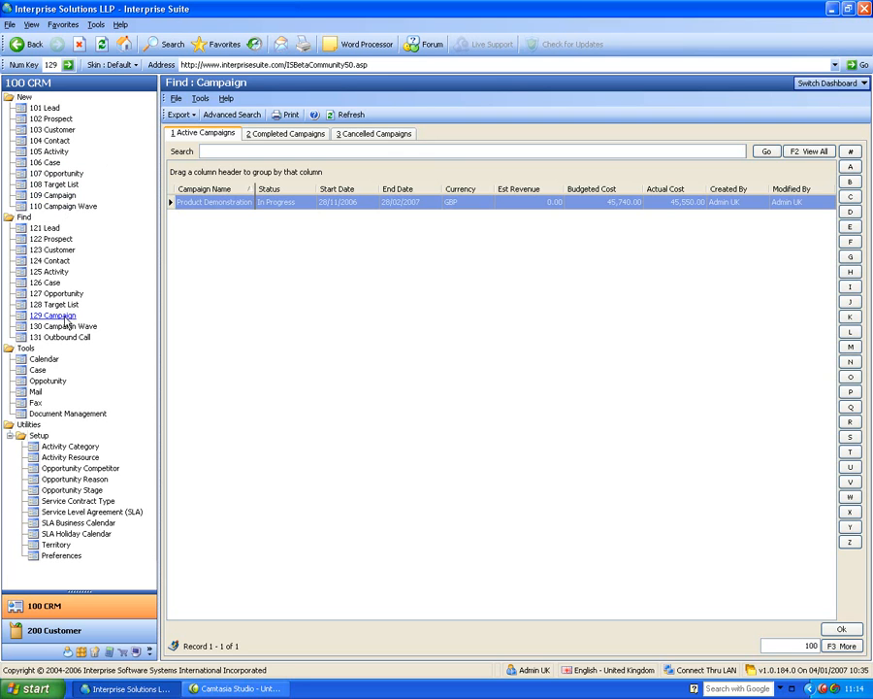
double_click(205, 205)
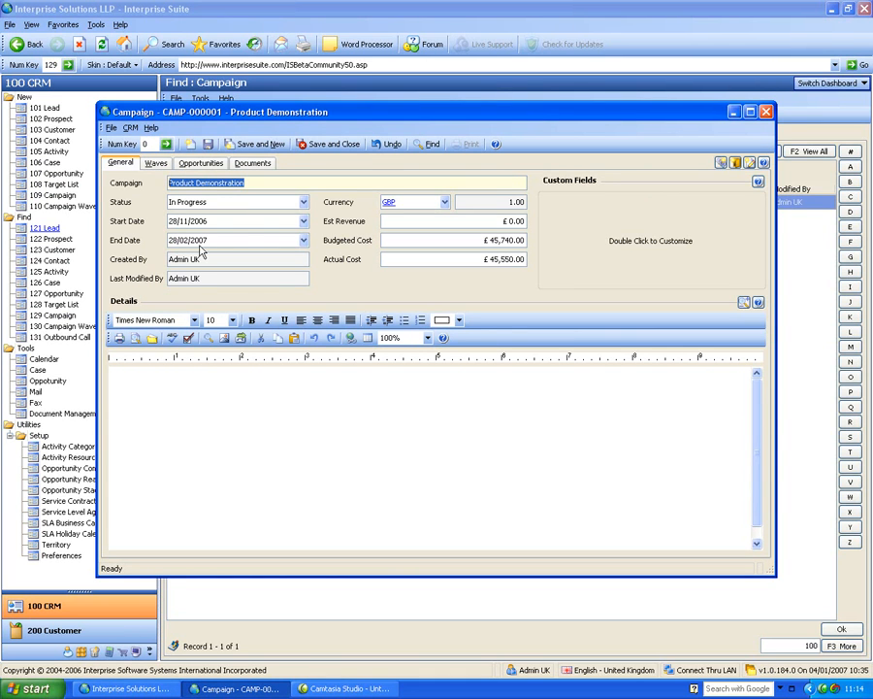
left_click(159, 167)
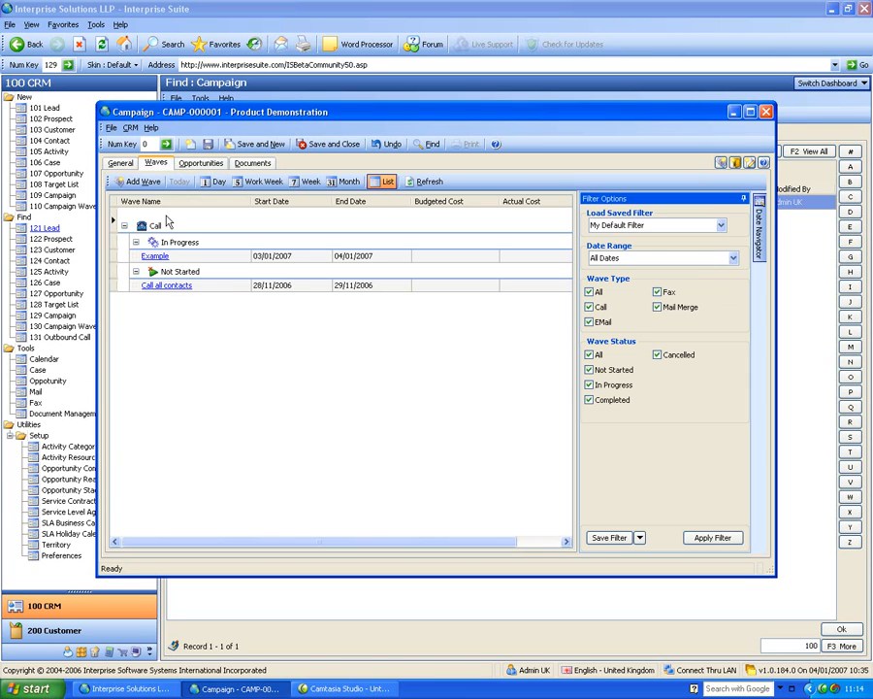
Add a new campaign wave named Tonys Example with status In Progress.
left_click(141, 183)
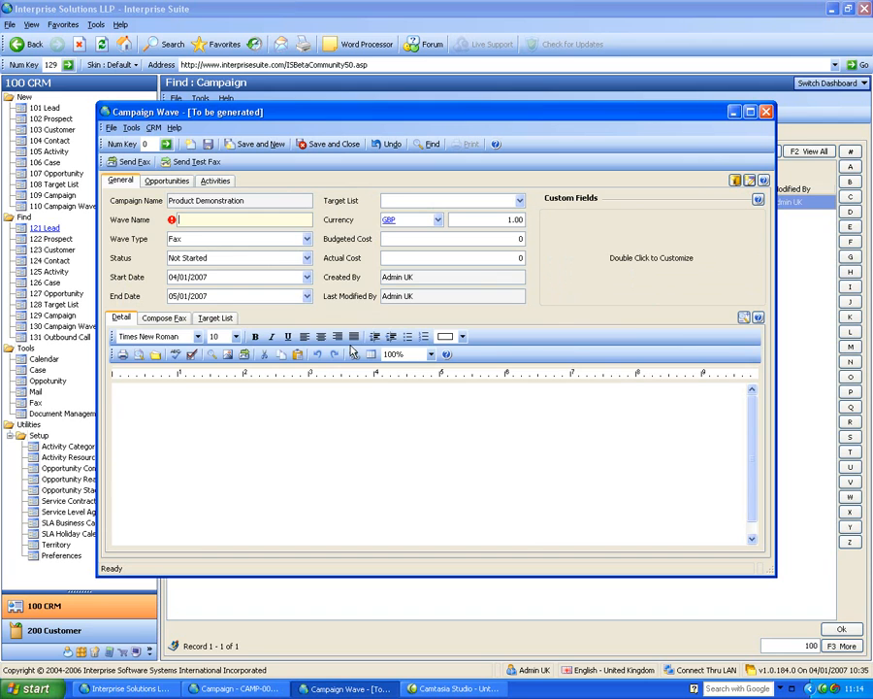
type("Tonys Example")
key("Tab")
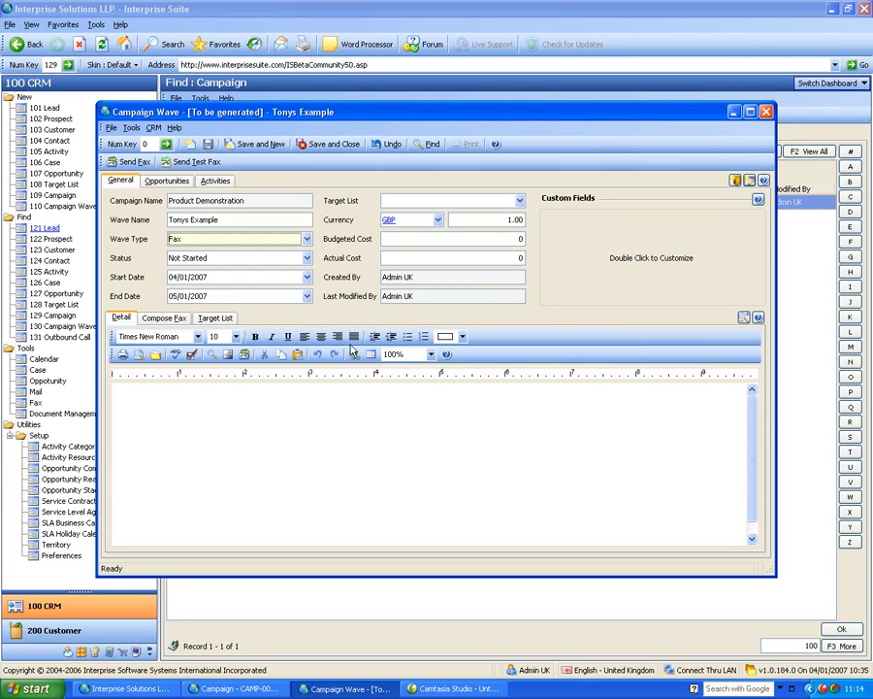
left_click(190, 261)
left_click(190, 285)
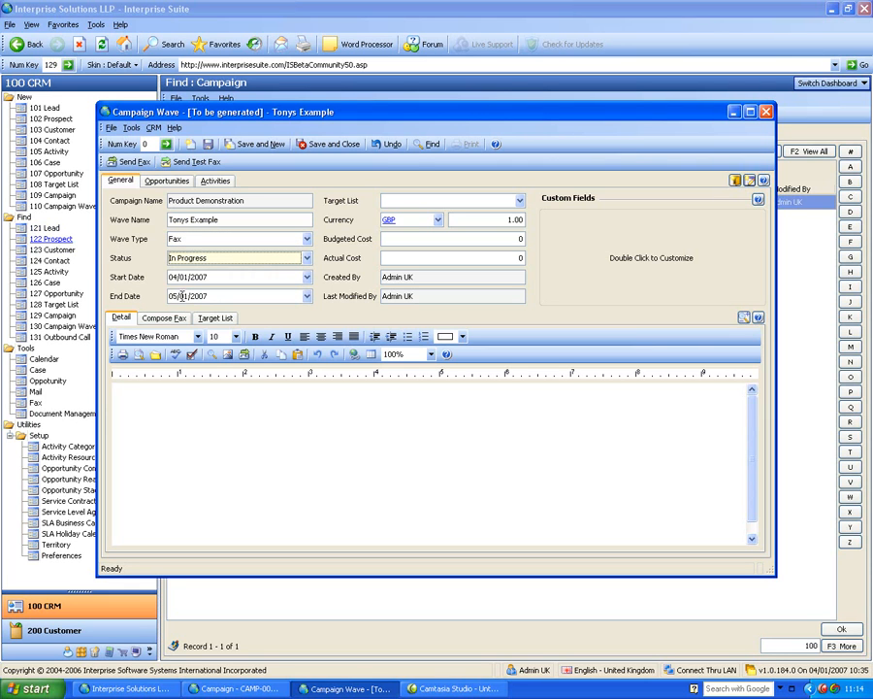
Enter detail text rfhreuferuguegheiu and set the wave's target list to uk customers that buy item.
left_click(234, 385)
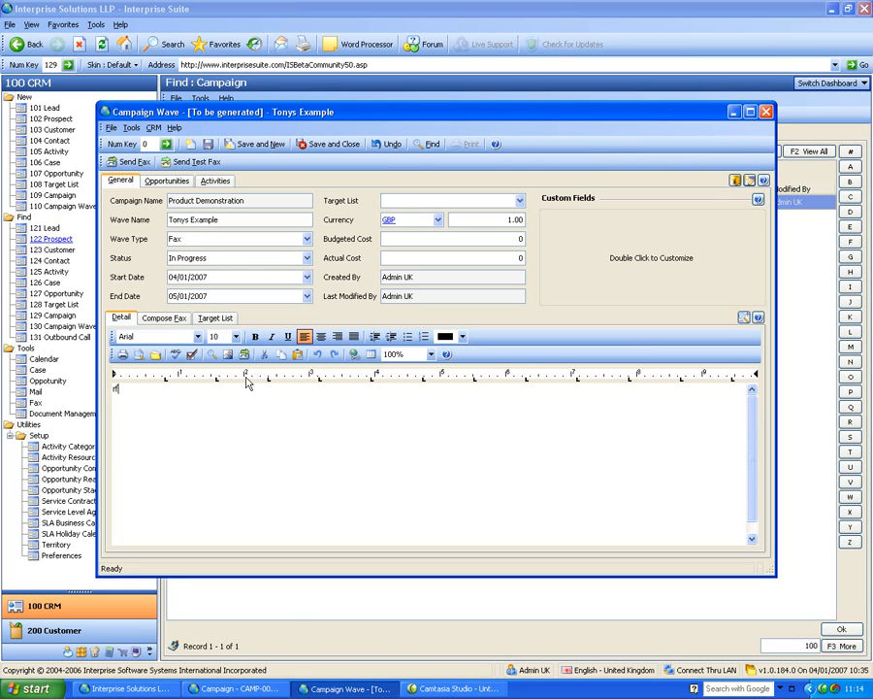
type("rfhreuferuguegheiu")
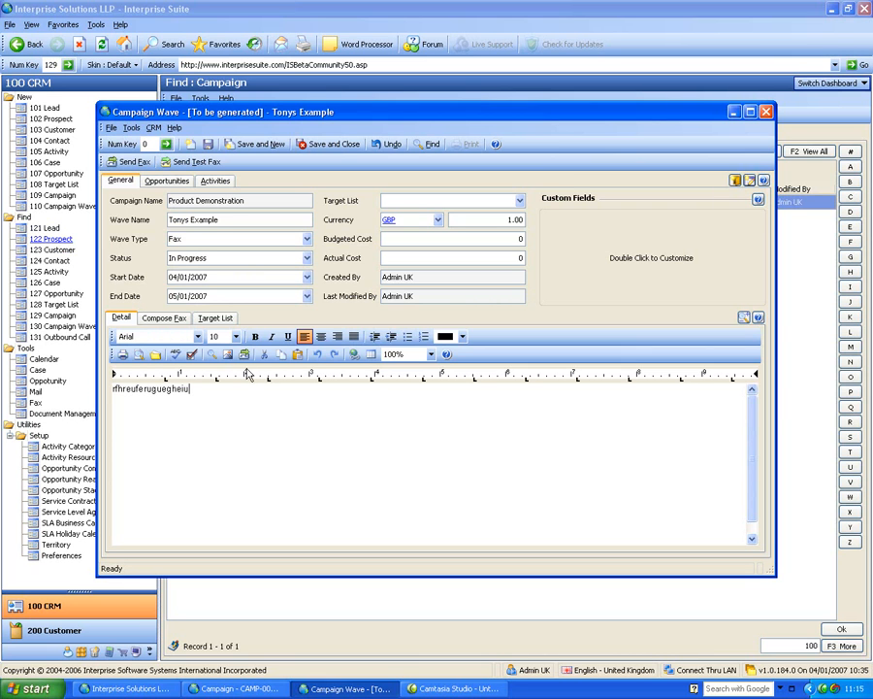
left_click(520, 199)
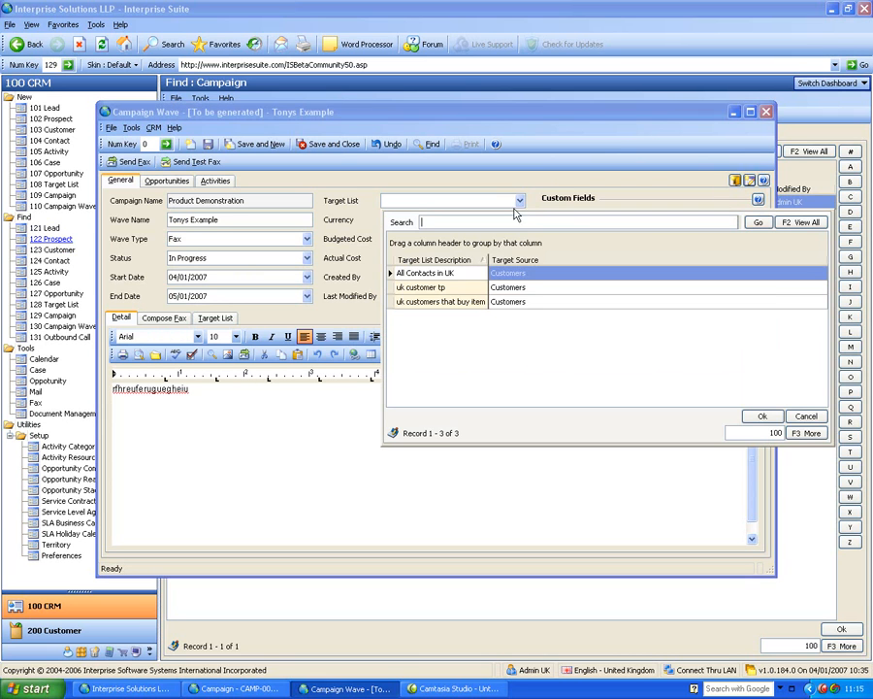
left_click(465, 302)
left_click(465, 303)
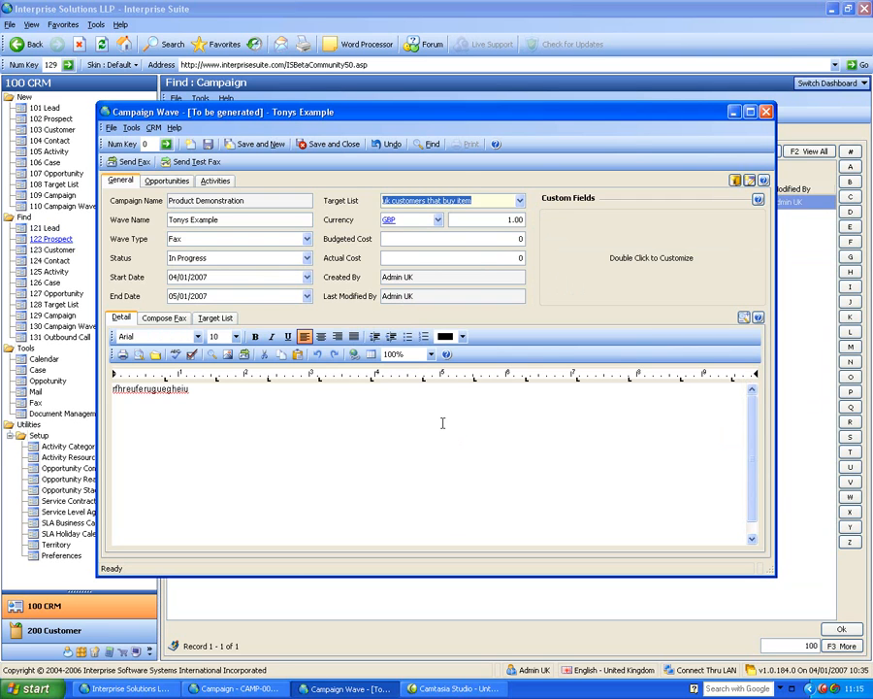
Compose the wave's fax with the subject Special Offer.
left_click(183, 321)
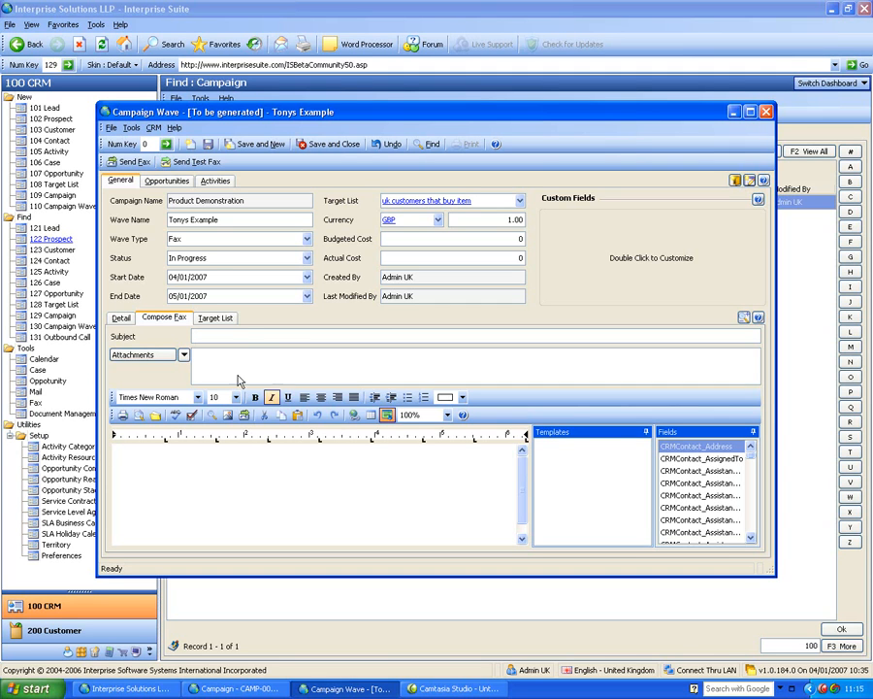
left_click(253, 336)
type("fhufuihefu")
key("BackSpace")
key("BackSpace")
key("BackSpace")
key("BackSpace")
key("BackSpace")
key("BackSpace")
key("BackSpace")
key("BackSpace")
key("BackSpace")
type("Speci")
type("al Offic")
key("BackSpace")
key("BackSpace")
type("er")
Write Dear in the fax body and insert the assistant full name and middle name merge fields.
left_click(266, 484)
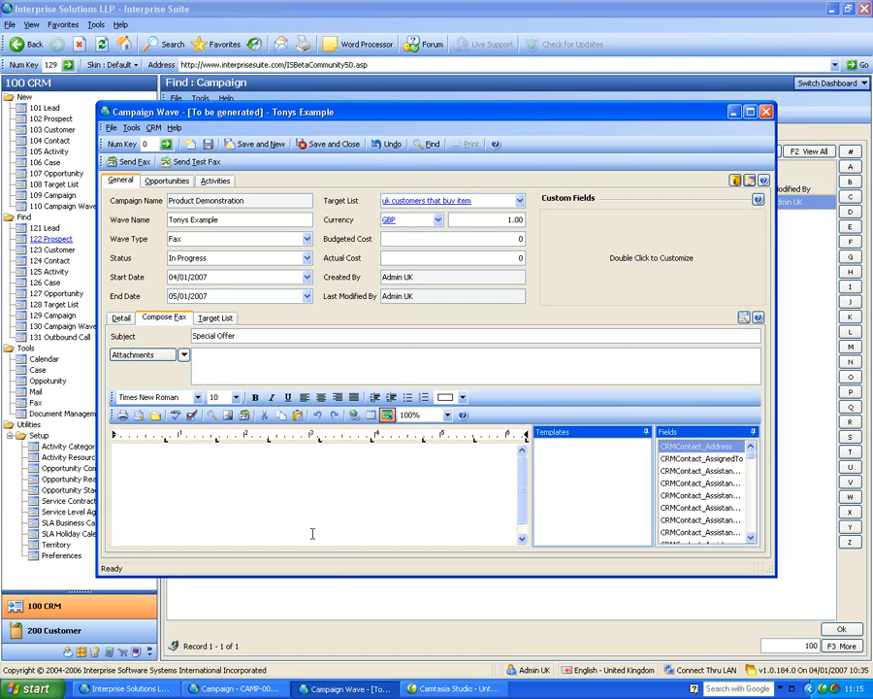
type("Dear")
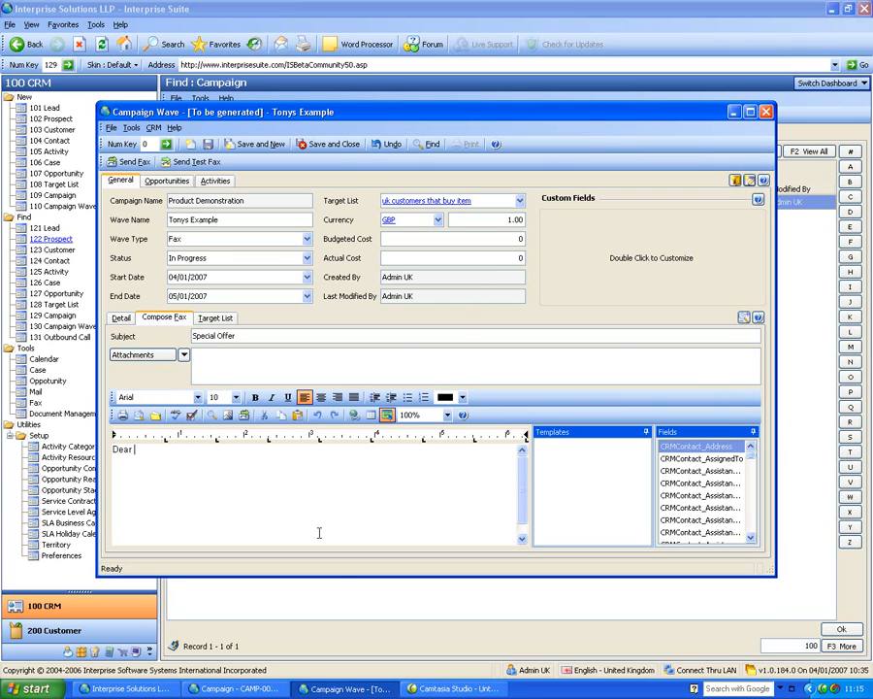
key("Return")
key("Return")
left_click_drag(708, 484, 510, 489)
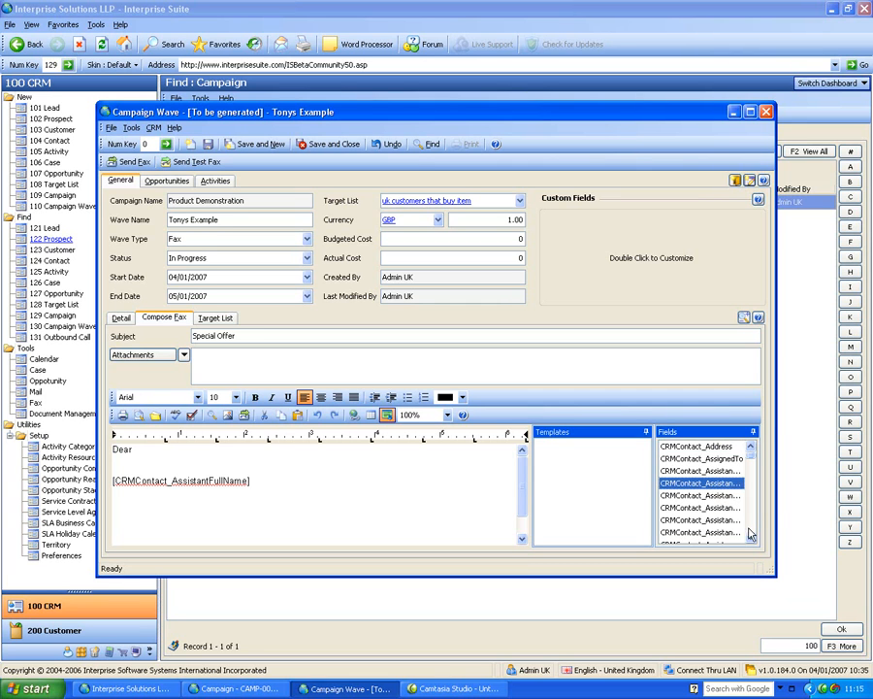
left_click_drag(719, 510, 484, 529)
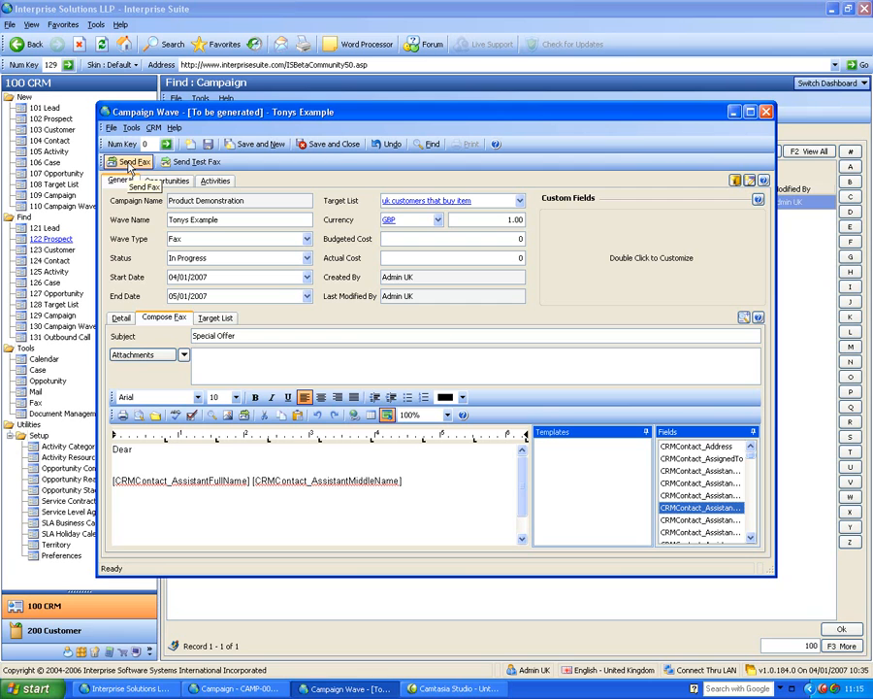
Change the wave type to Mail Merge and then to EMail.
left_click(305, 239)
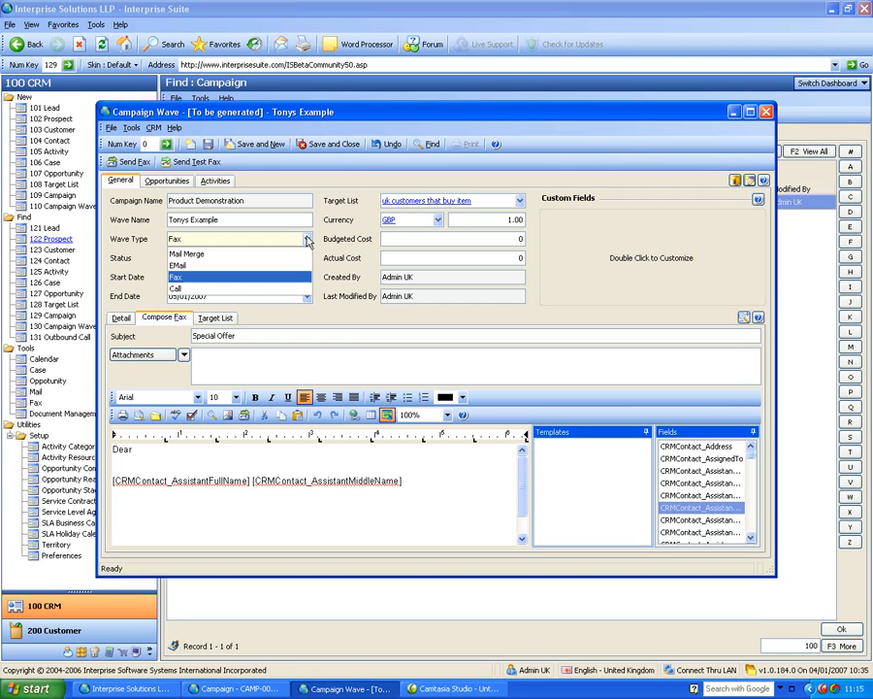
left_click(248, 254)
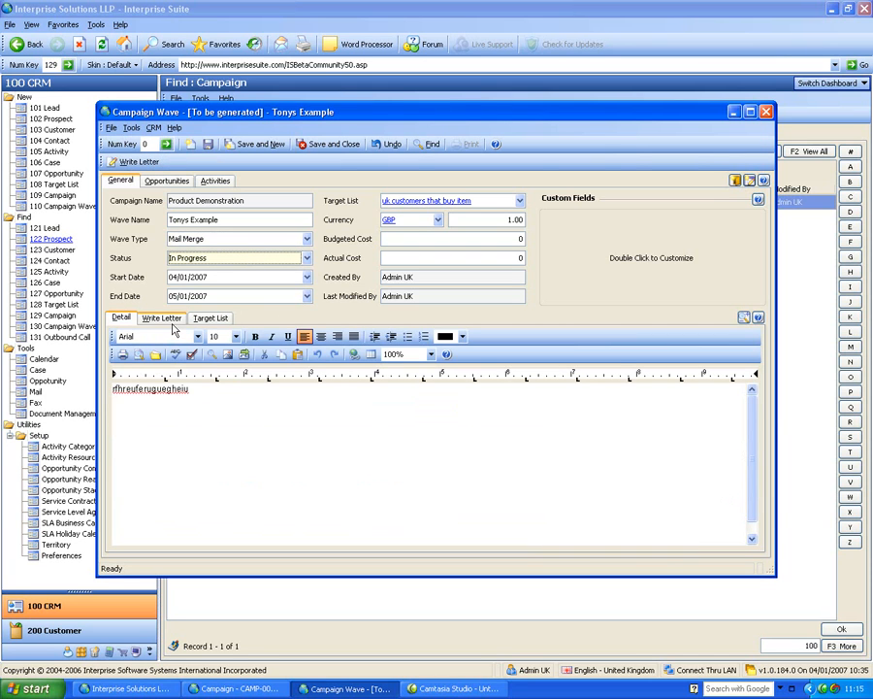
left_click(239, 240)
left_click(200, 268)
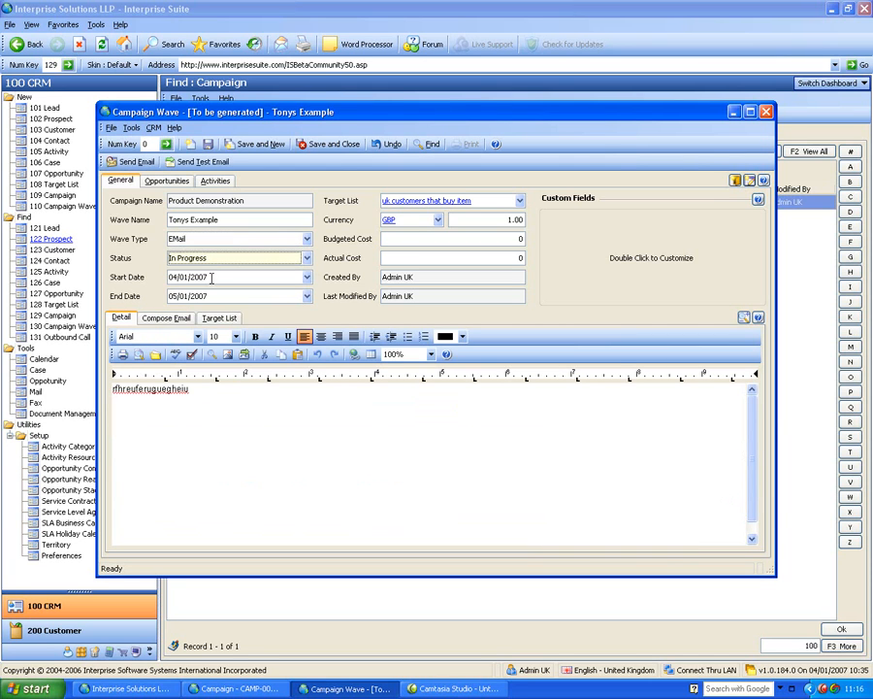
Change the campaign wave's type to Call.
left_click(181, 320)
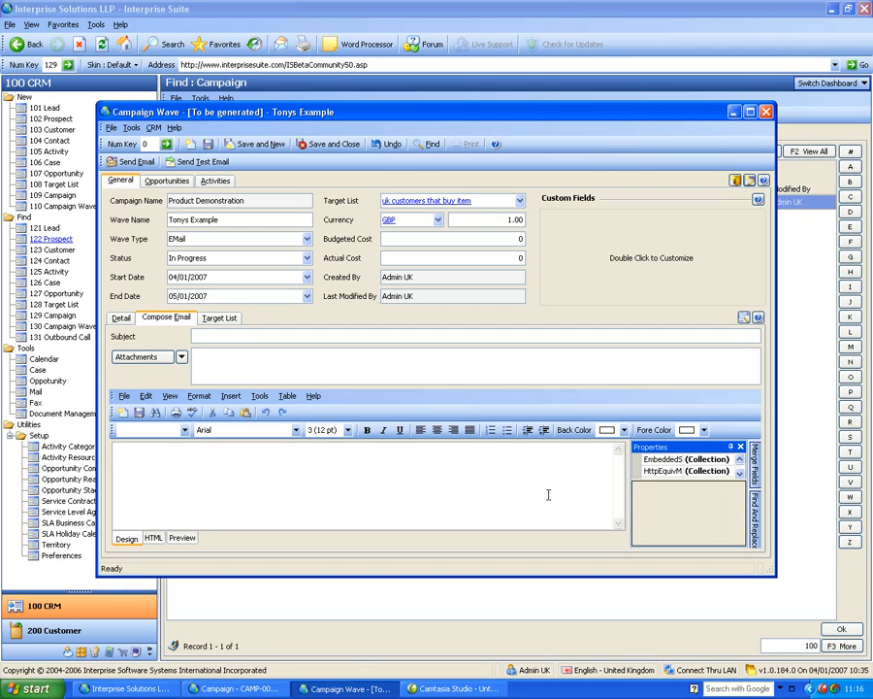
left_click(308, 240)
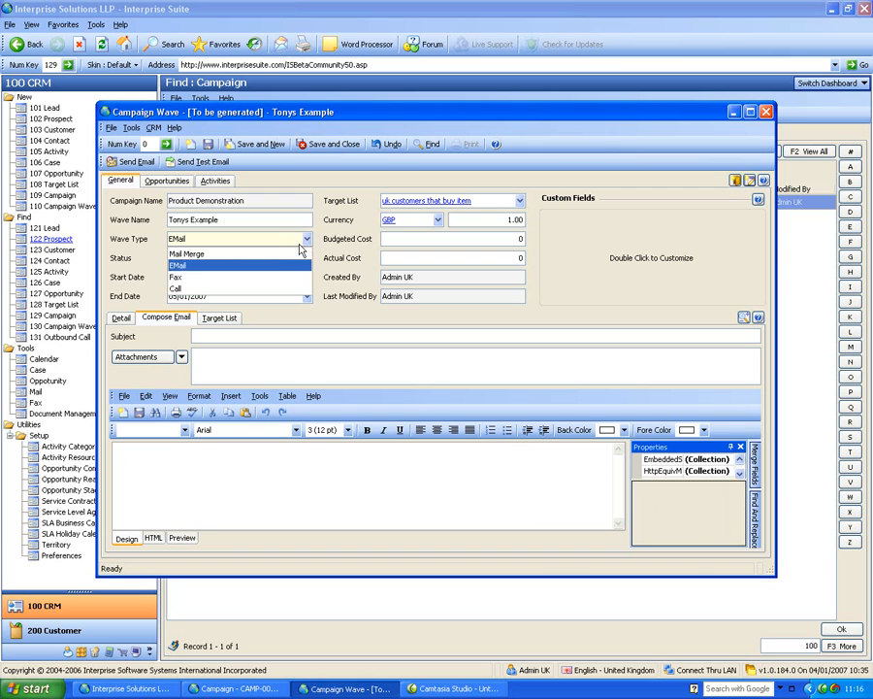
left_click(280, 290)
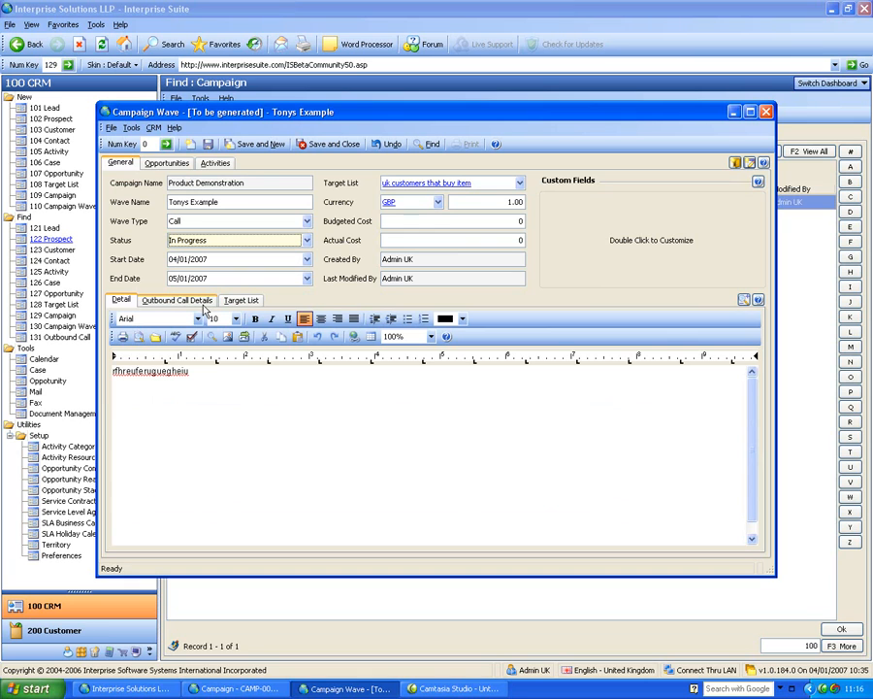
Add a new line reading Ask about this ad that to the wave's detail text.
left_click(258, 381)
key("Return")
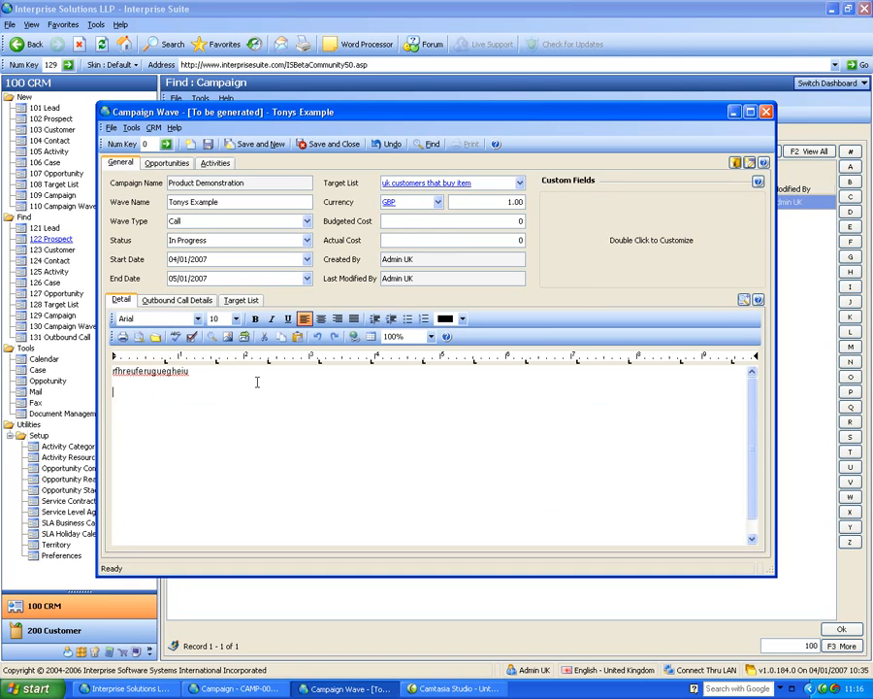
type("Ask about this ad that")
Assign the users Admin, Admin UK and Admin US to the wave's outbound call details.
left_click(161, 301)
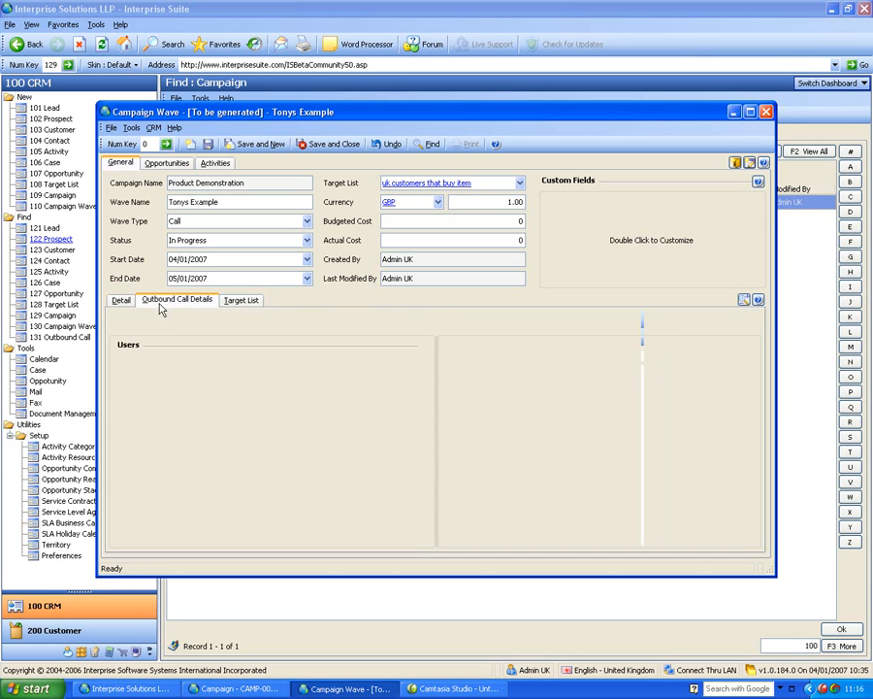
left_click(291, 365)
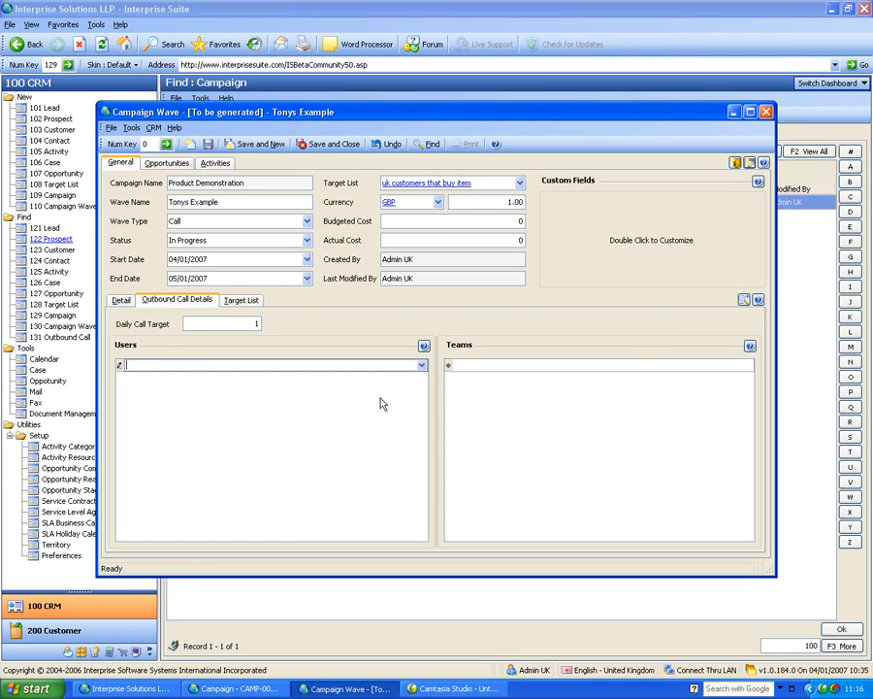
left_click(423, 366)
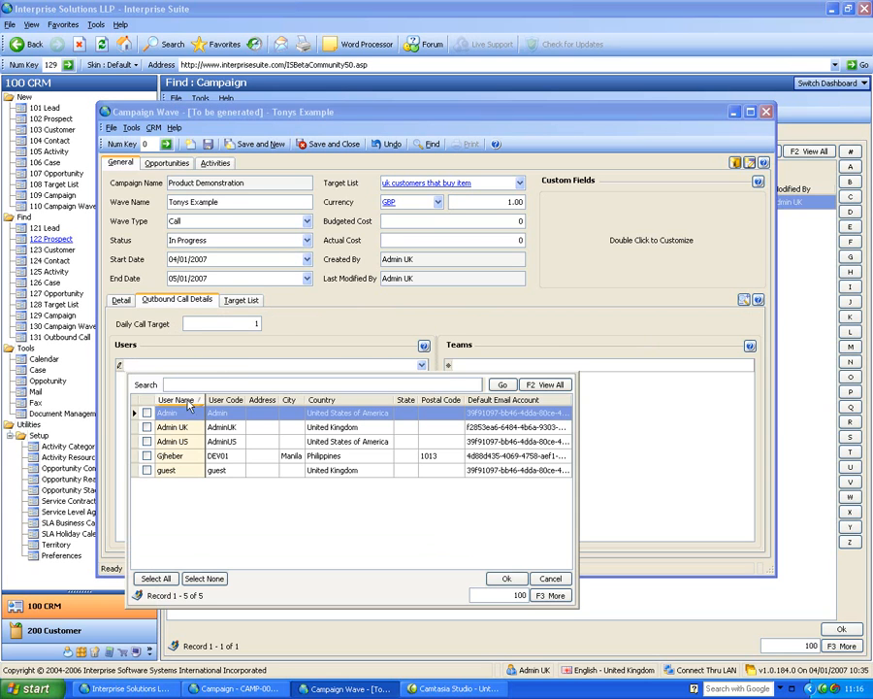
left_click(146, 414)
left_click(146, 427)
left_click(146, 441)
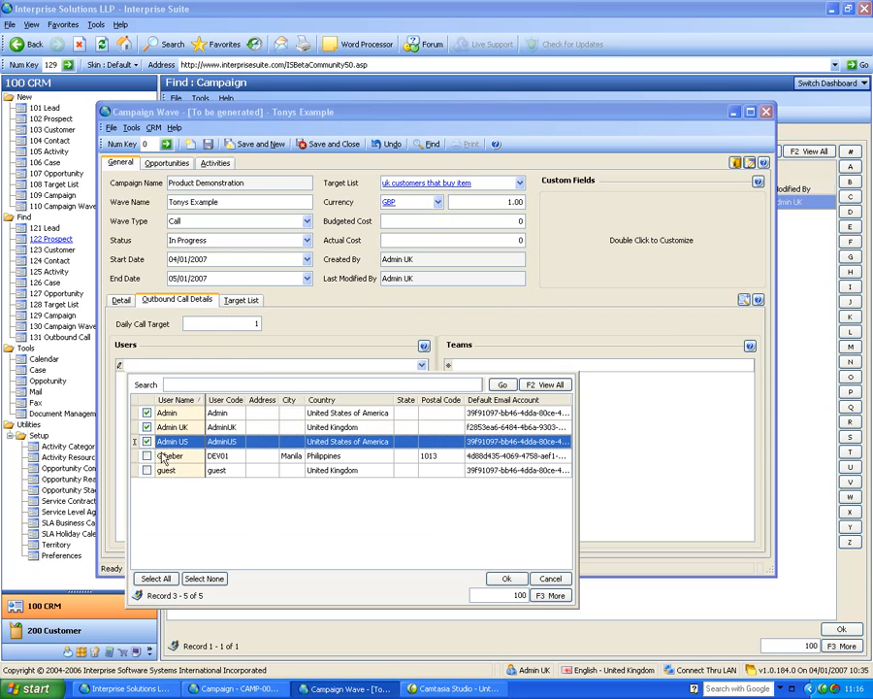
left_click(505, 580)
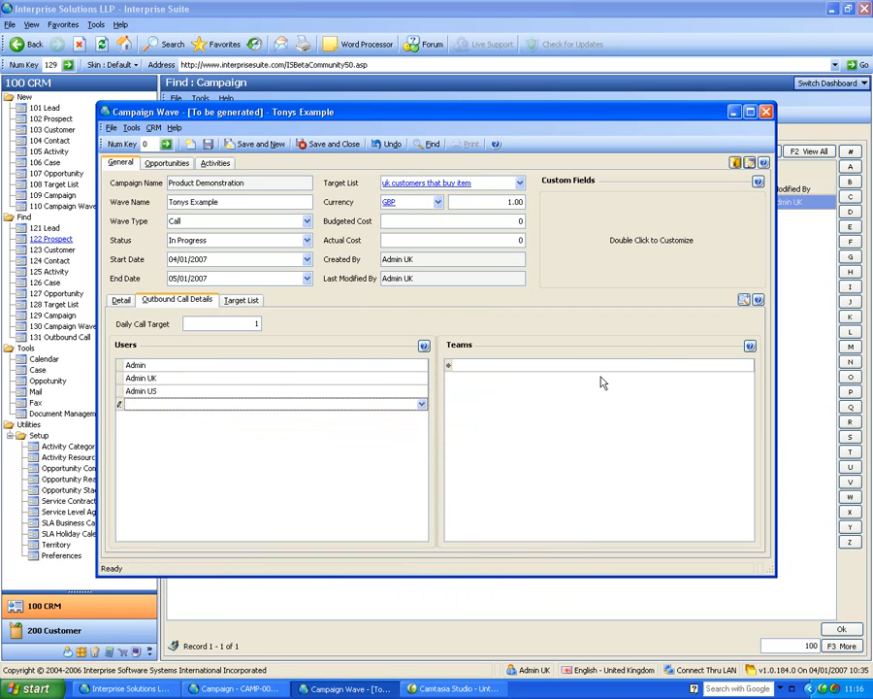
Review the wave's target list, then save and close the campaign wave.
left_click(240, 300)
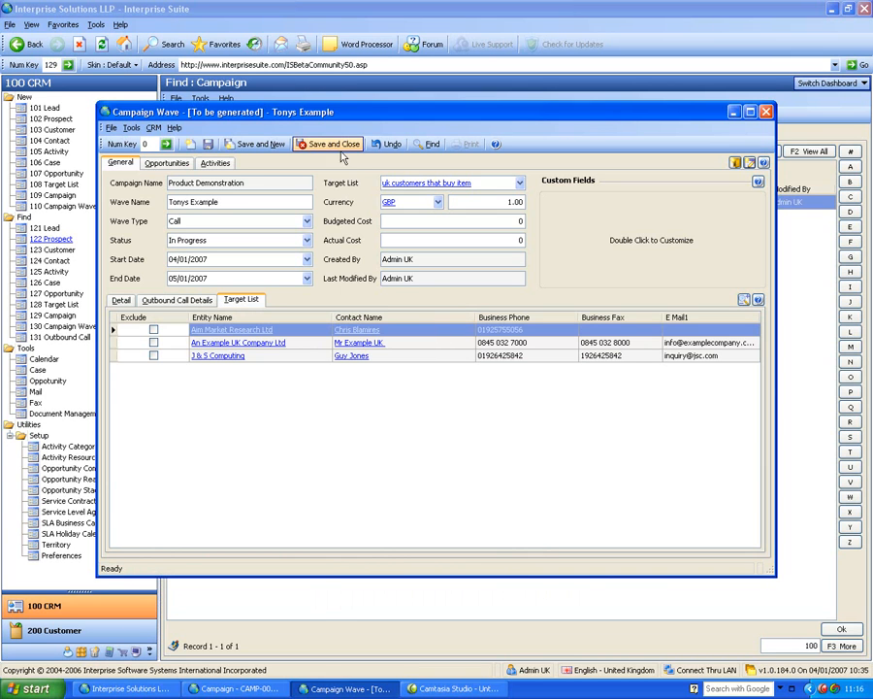
left_click(303, 144)
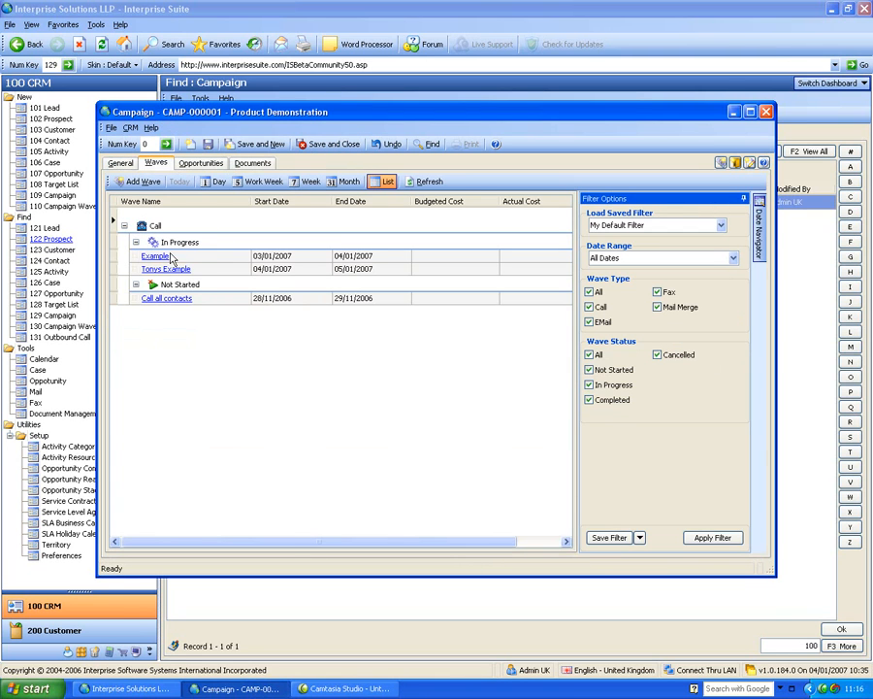
Show the campaign's waves in month view and back in list view, then save and close the campaign.
left_click(206, 272)
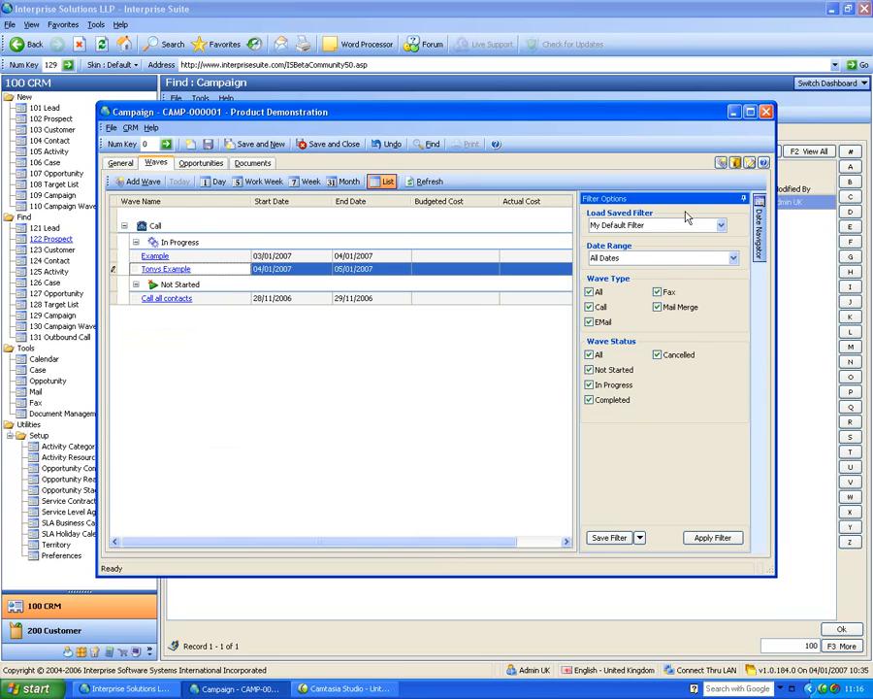
left_click(348, 183)
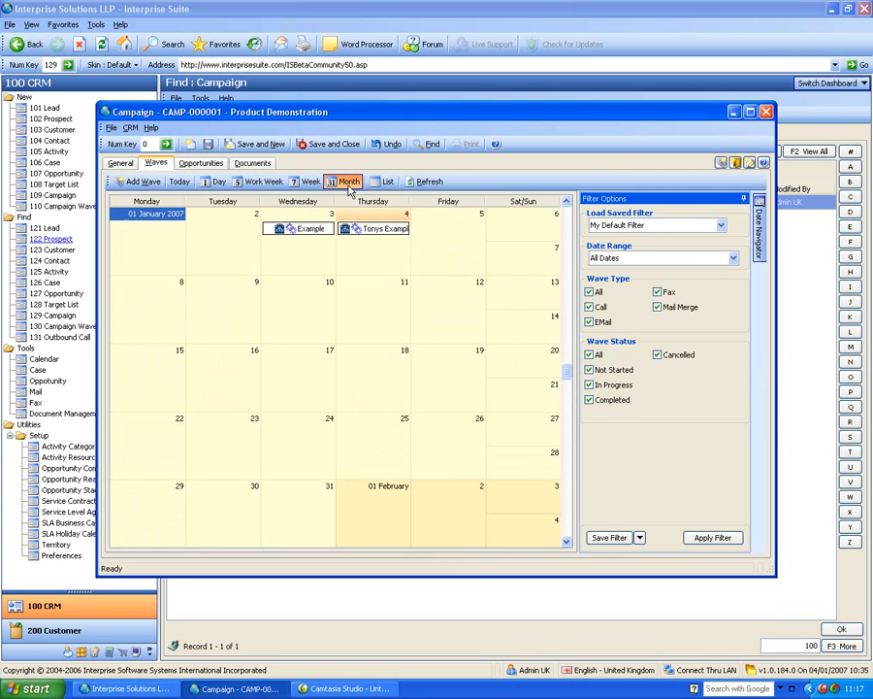
left_click(386, 183)
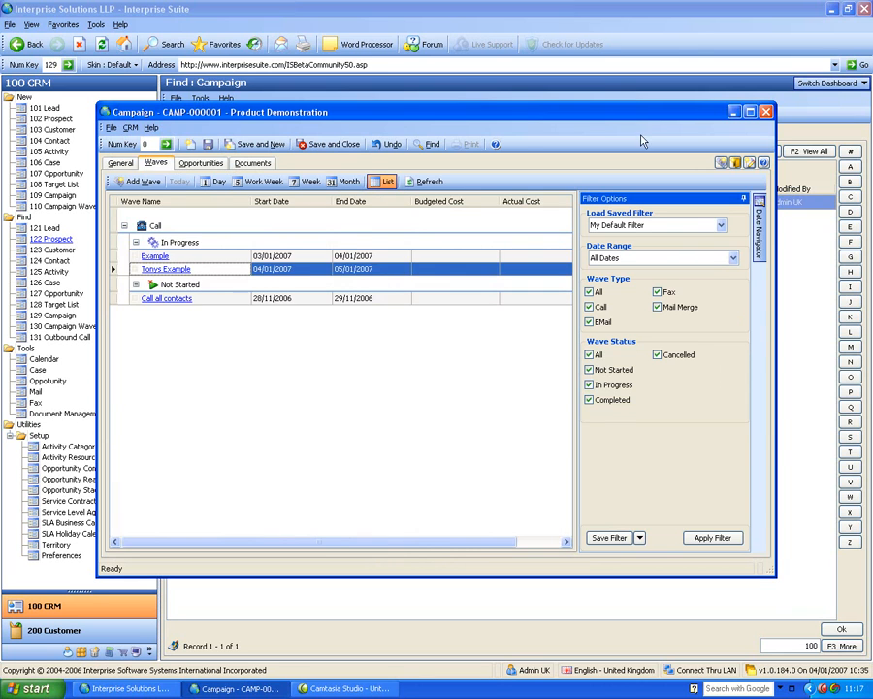
left_click(333, 143)
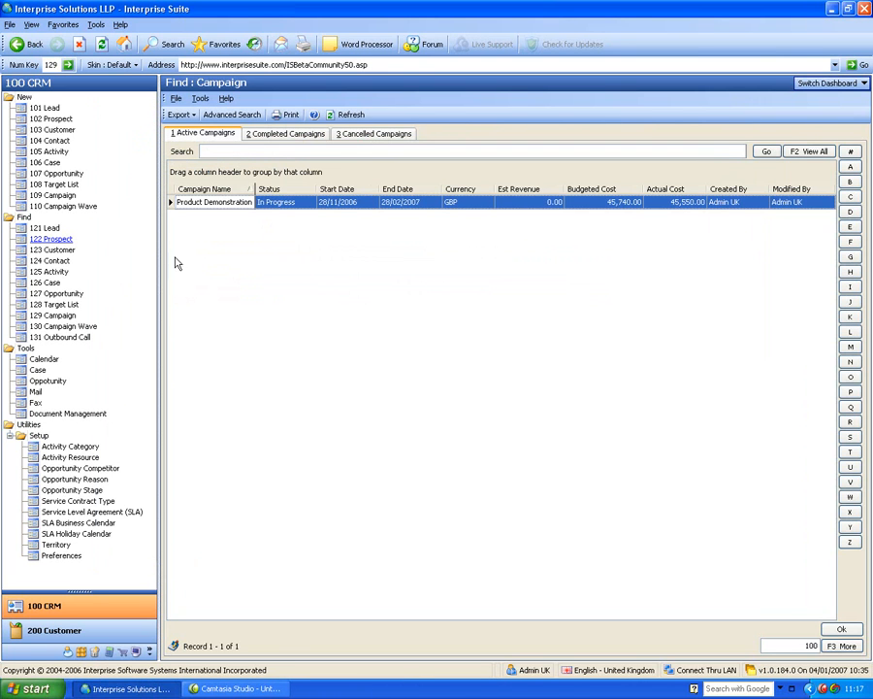
Open the Tonys Example outbound call list and get a call.
left_click(70, 337)
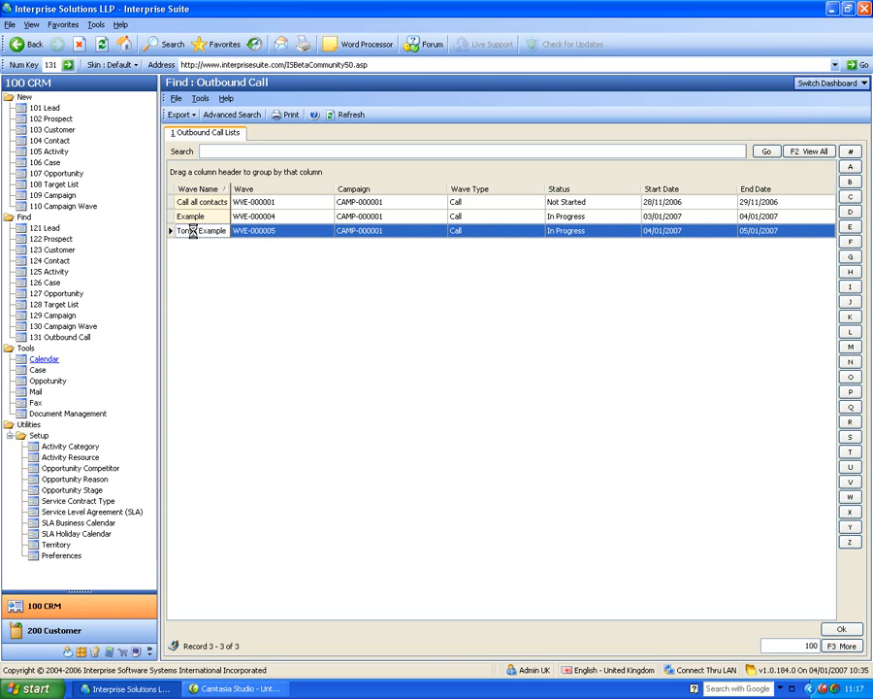
double_click(193, 237)
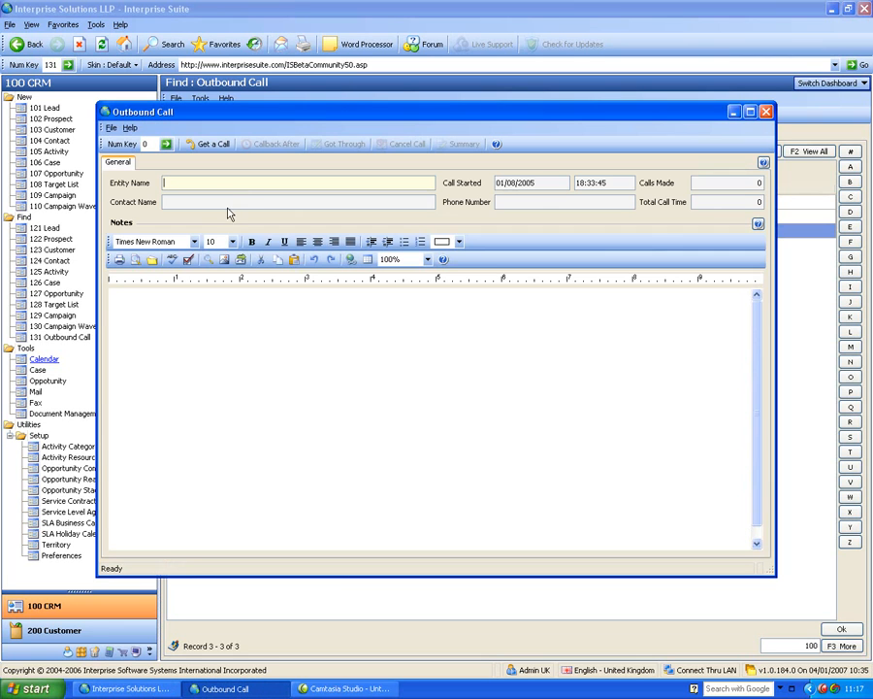
left_click(204, 143)
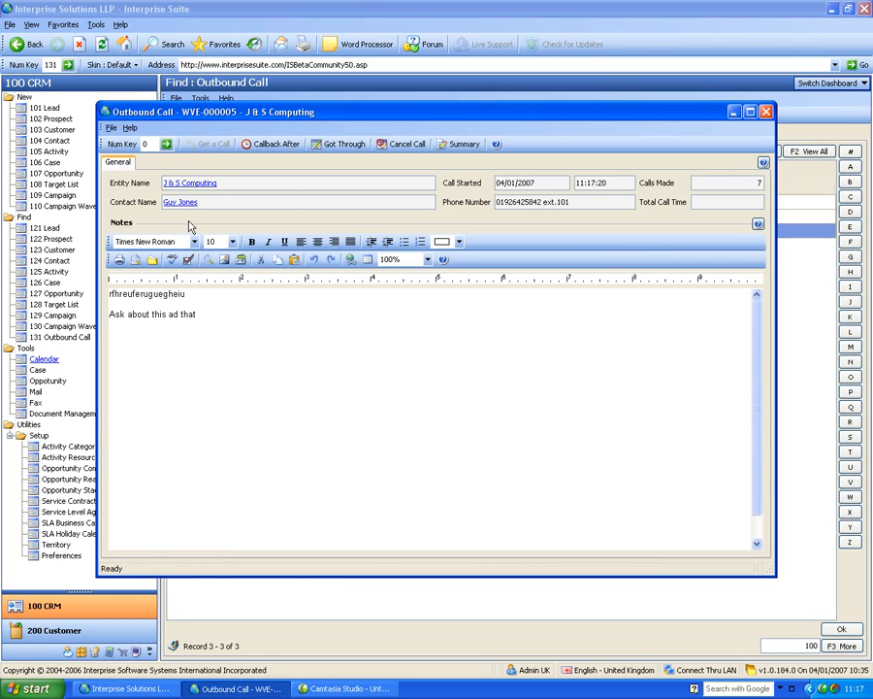
Add the note ifherifioe to the call and mark the call as got through.
left_click(242, 312)
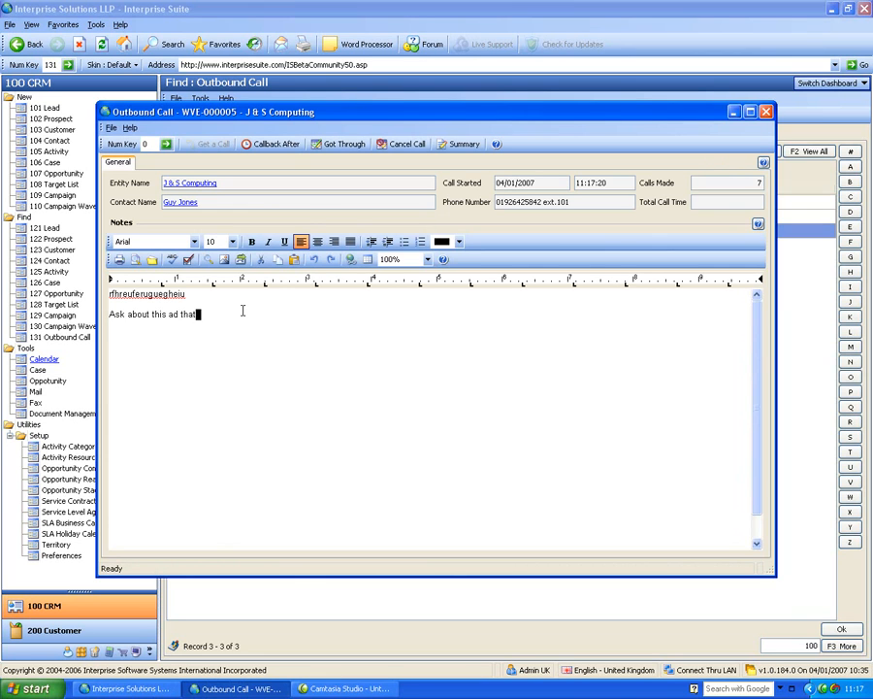
key("Return")
type("ifherifioe")
left_click(335, 144)
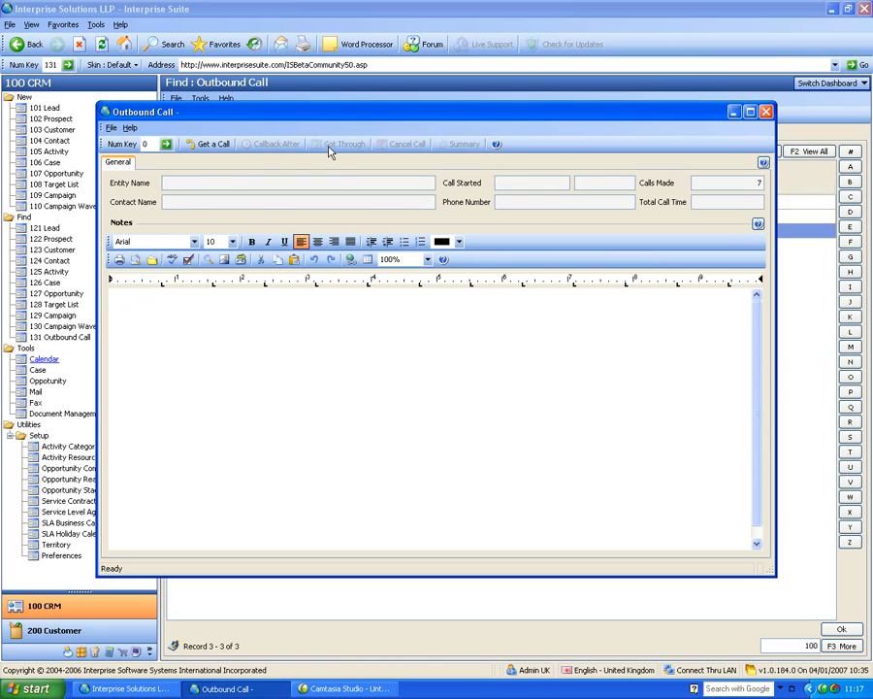
Get the next call, schedule a callback after 1 day, and close the outbound call window.
left_click(209, 147)
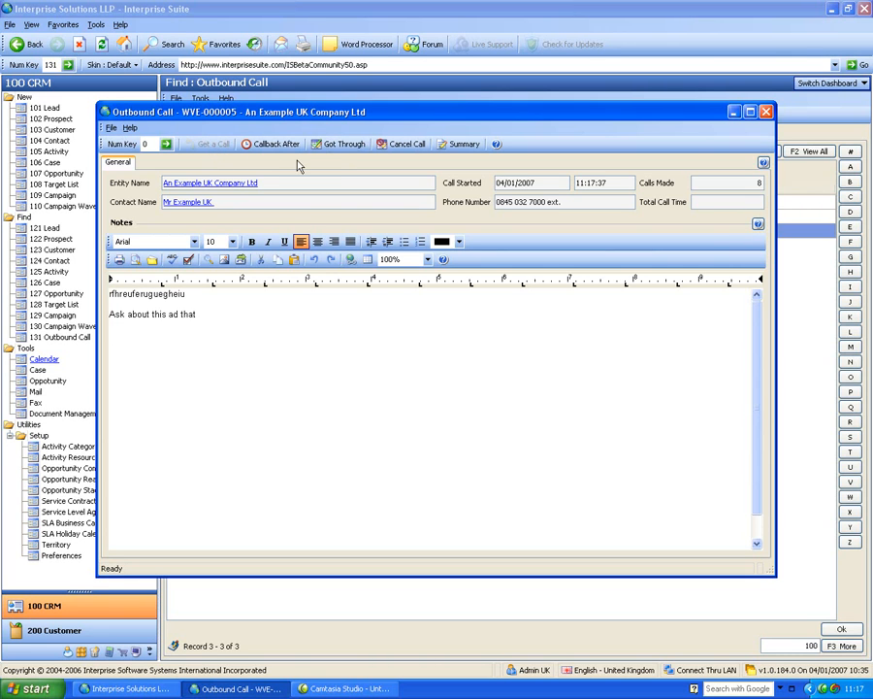
left_click(274, 144)
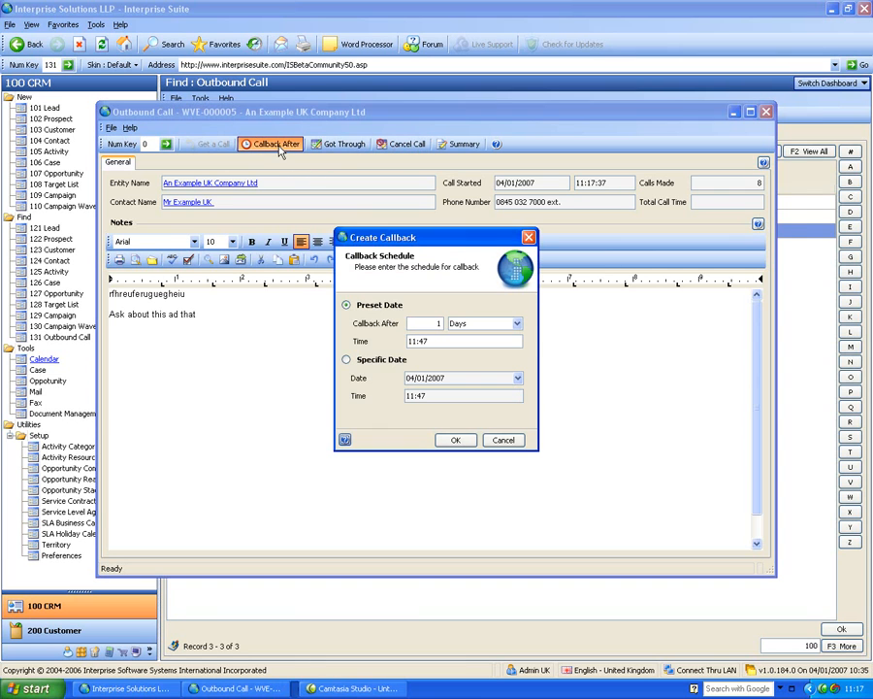
left_click(453, 441)
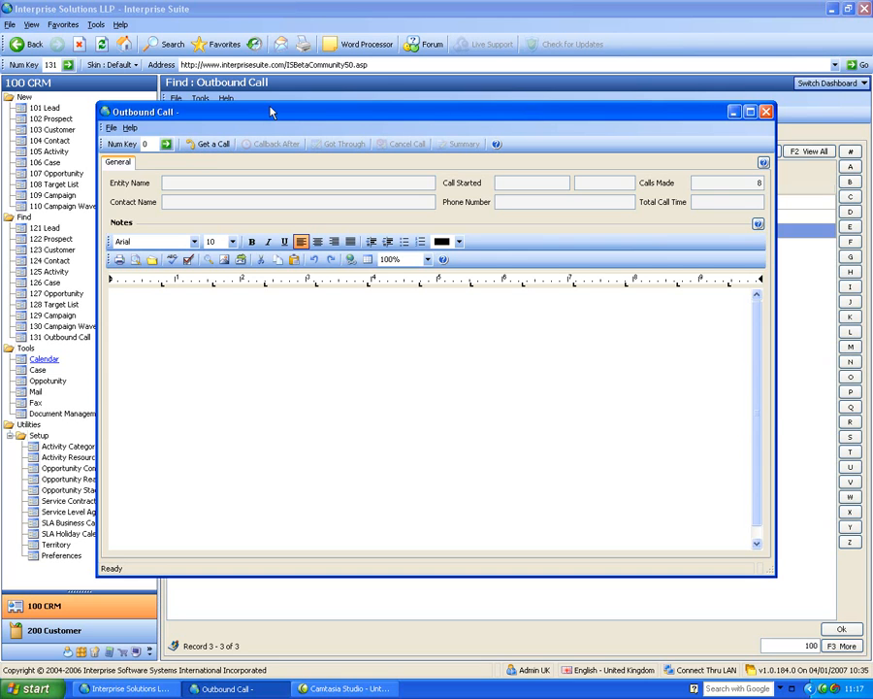
left_click(767, 112)
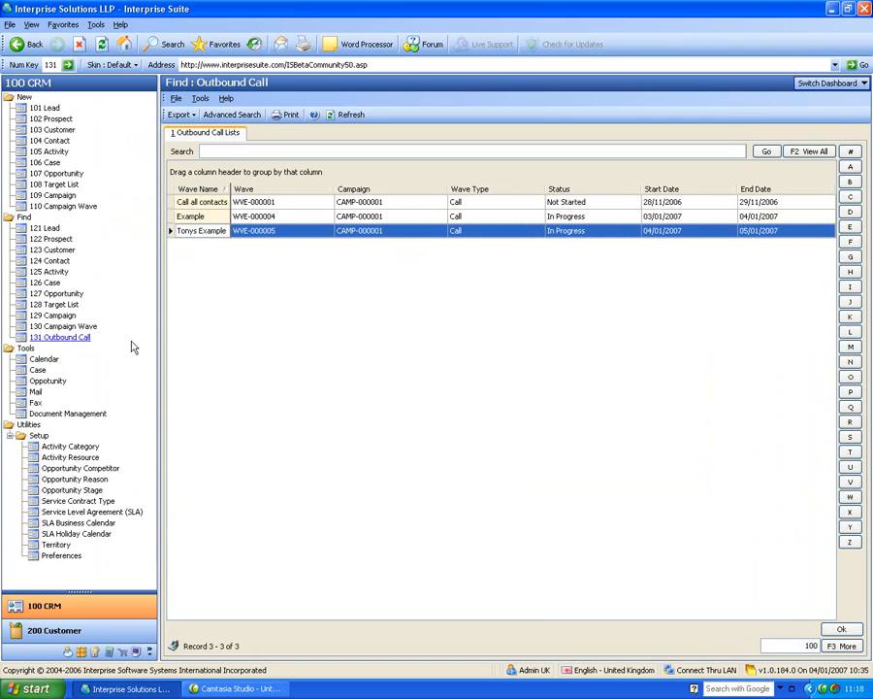
Switch to the Document Management dashboard and open the Company Memos folder.
left_click(808, 83)
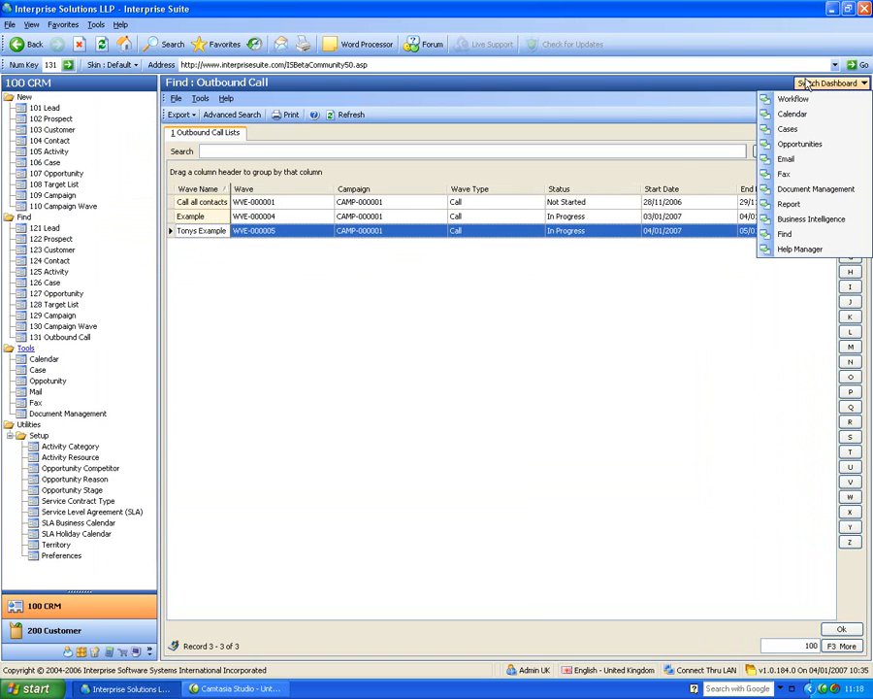
left_click(788, 192)
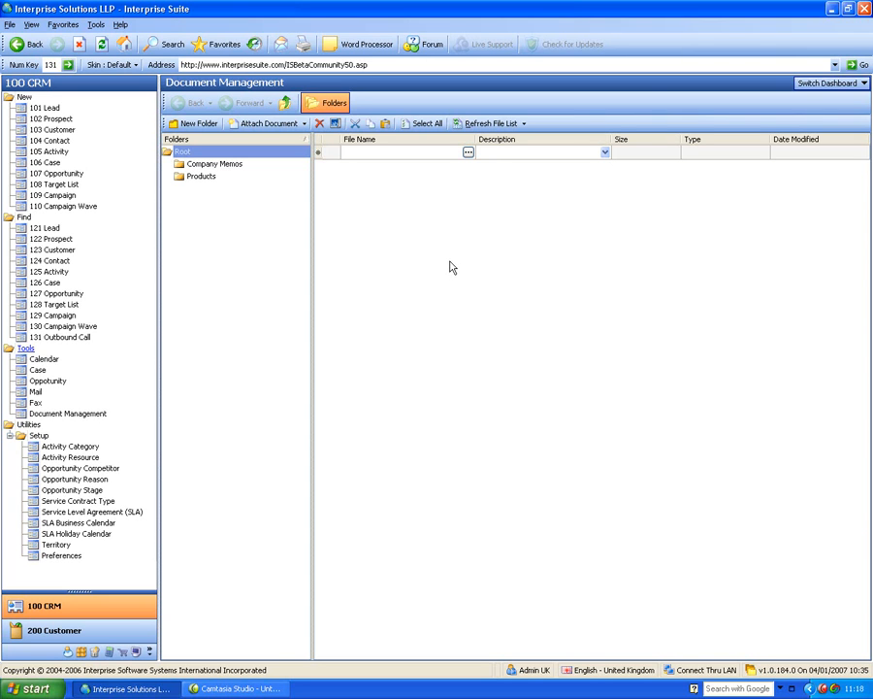
left_click(223, 166)
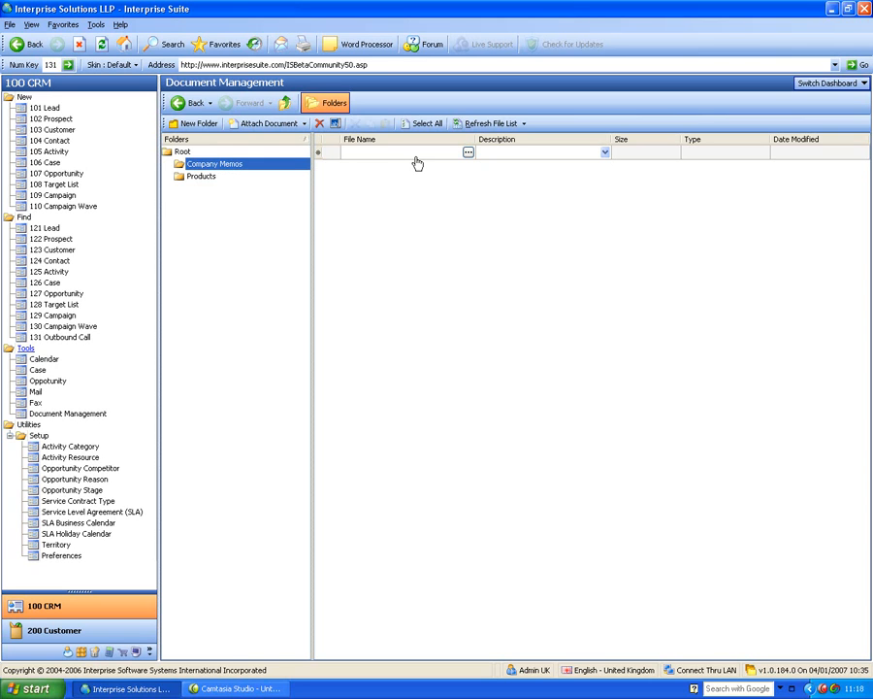
Browse the Report dashboard and then the Business Intelligence dashboard's charts.
left_click(808, 84)
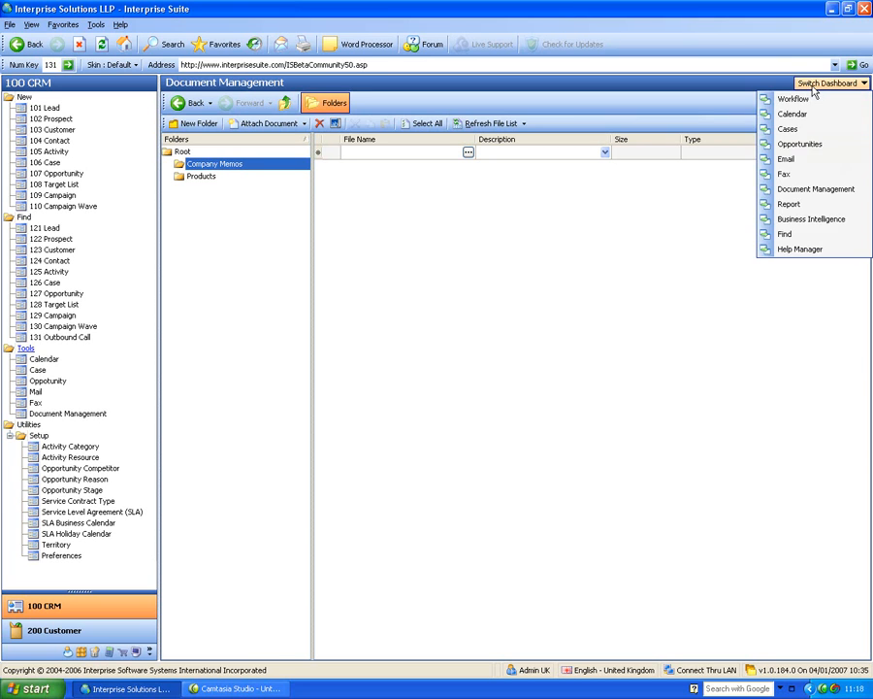
left_click(819, 206)
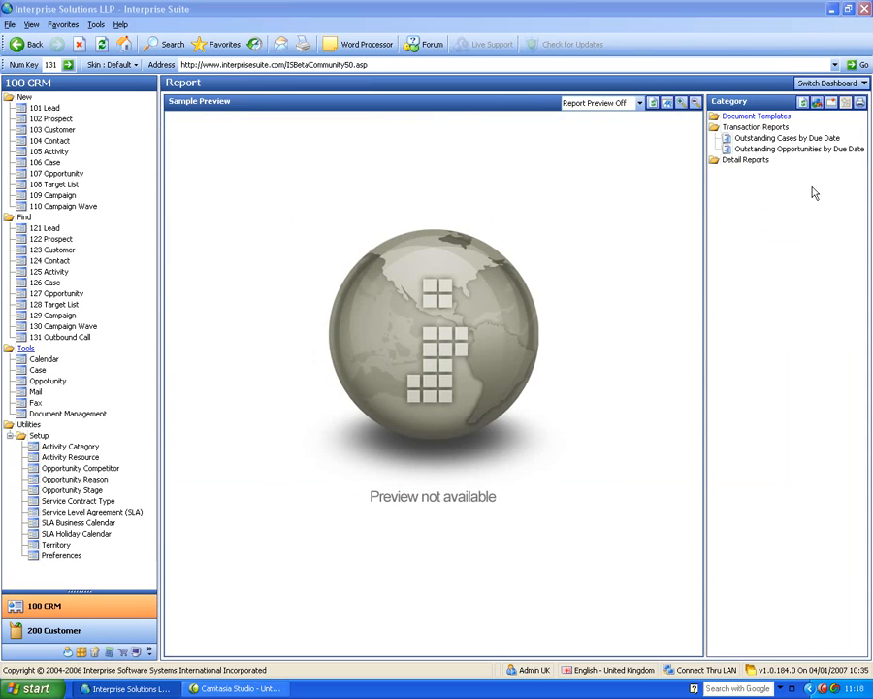
left_click(826, 84)
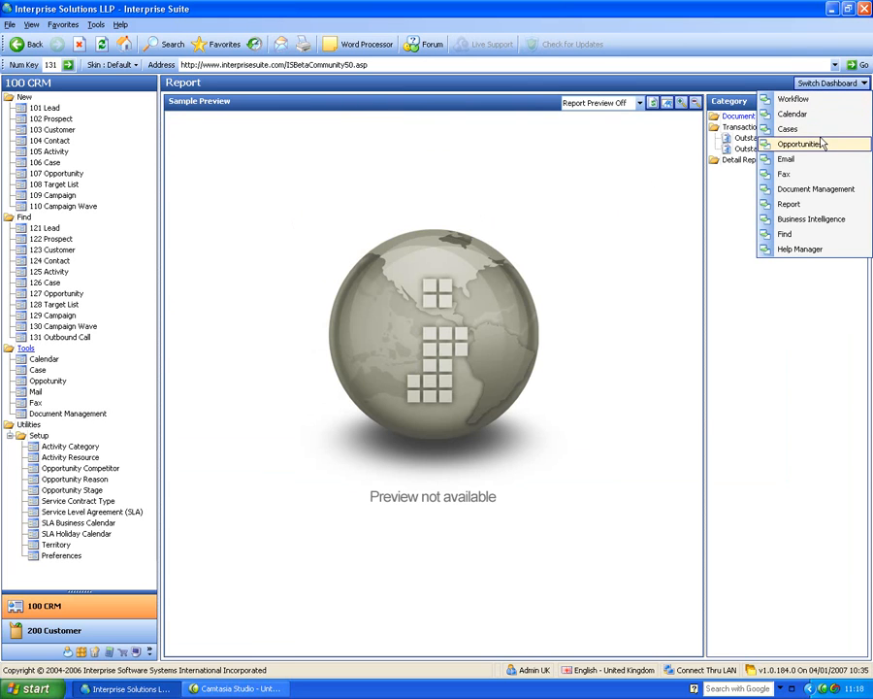
left_click(821, 204)
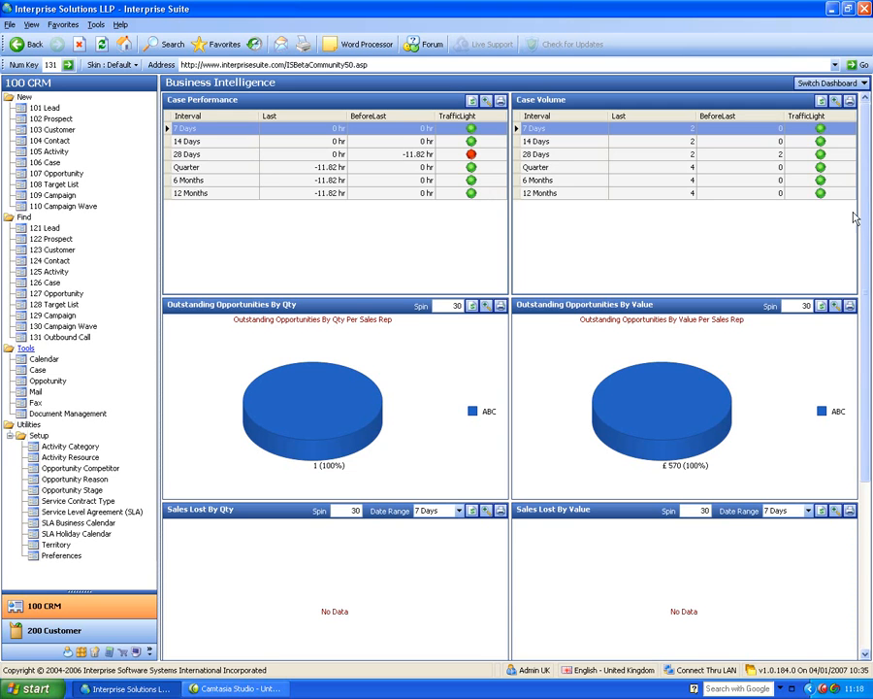
scroll(866, 216, "down", 3)
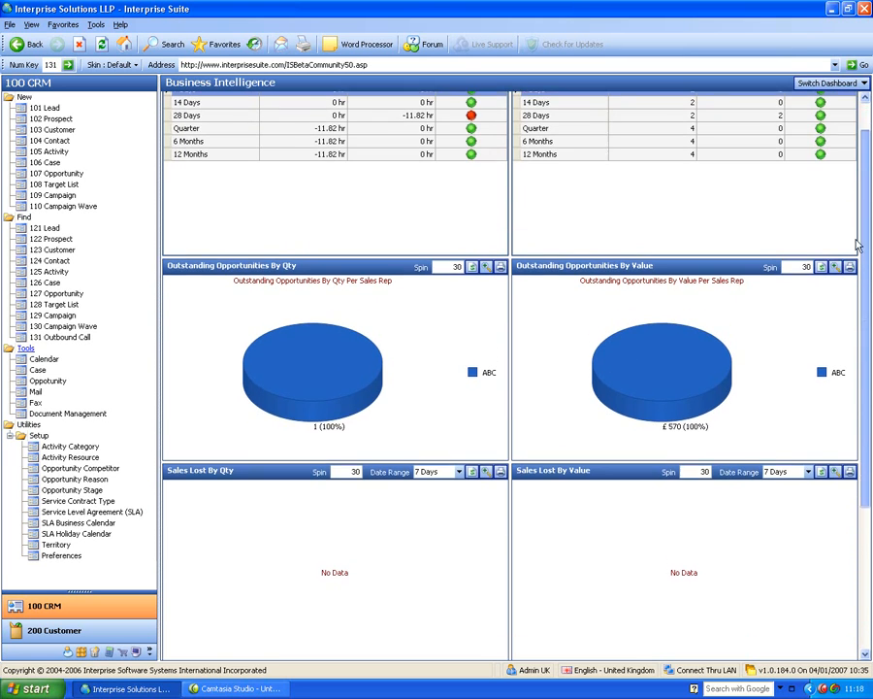
left_click_drag(866, 257, 868, 173)
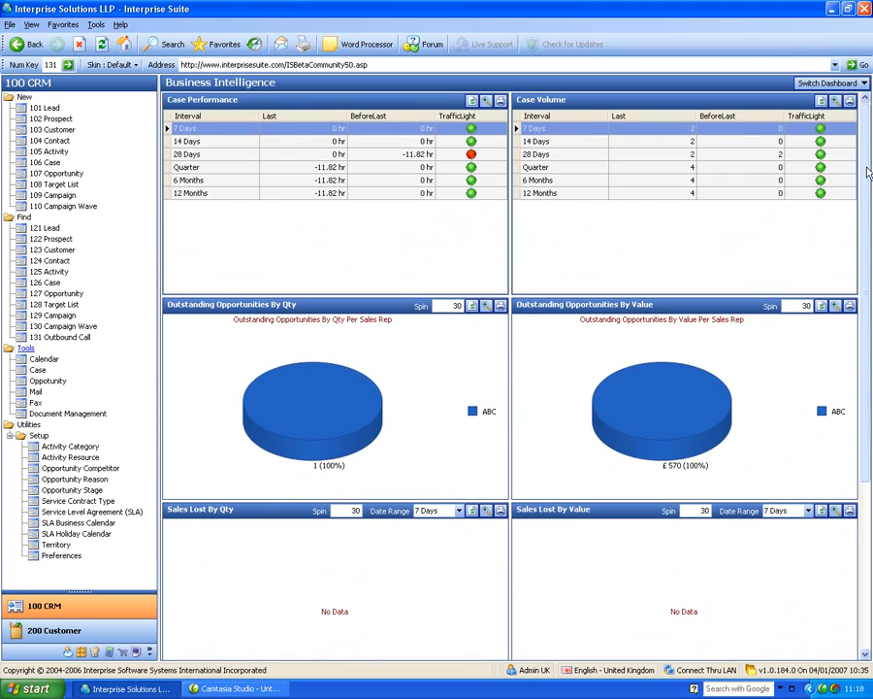
Switch to the Workflow dashboard and open the customer list.
left_click(830, 84)
left_click(805, 97)
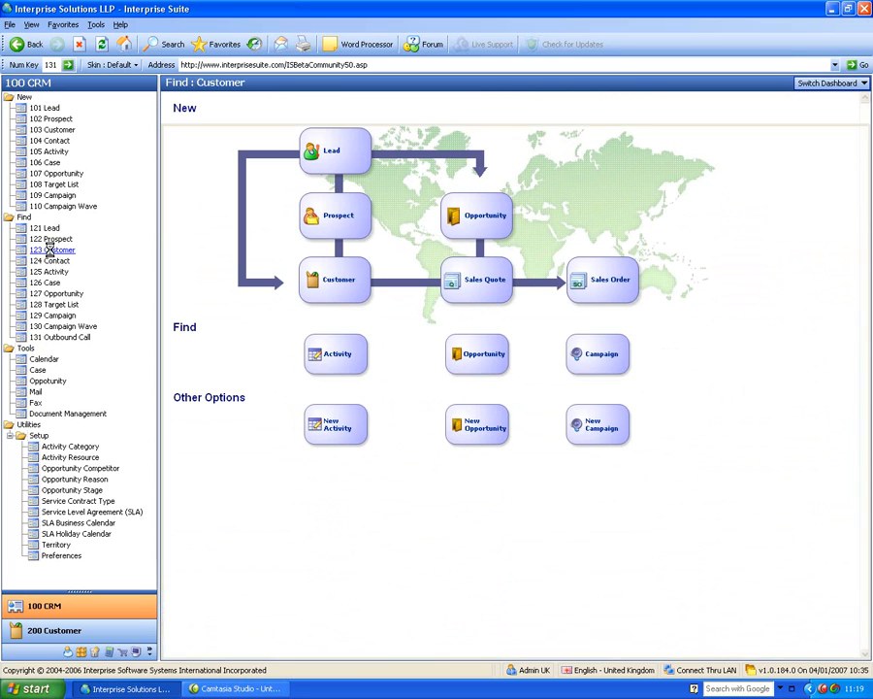
left_click(52, 250)
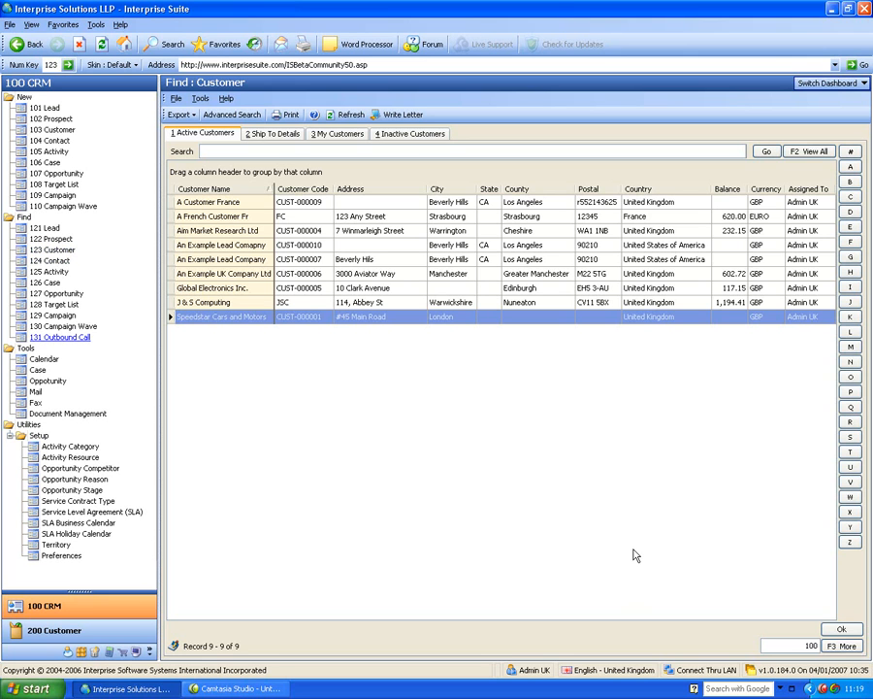
Open the An Example Lead Company customer record and reposition its window.
double_click(244, 264)
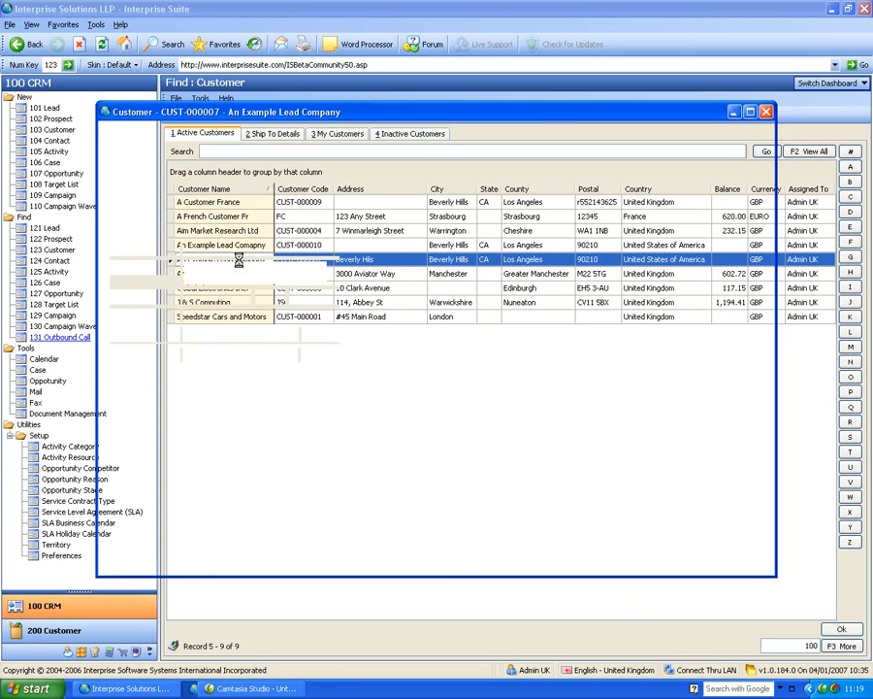
left_click_drag(275, 116, 333, 120)
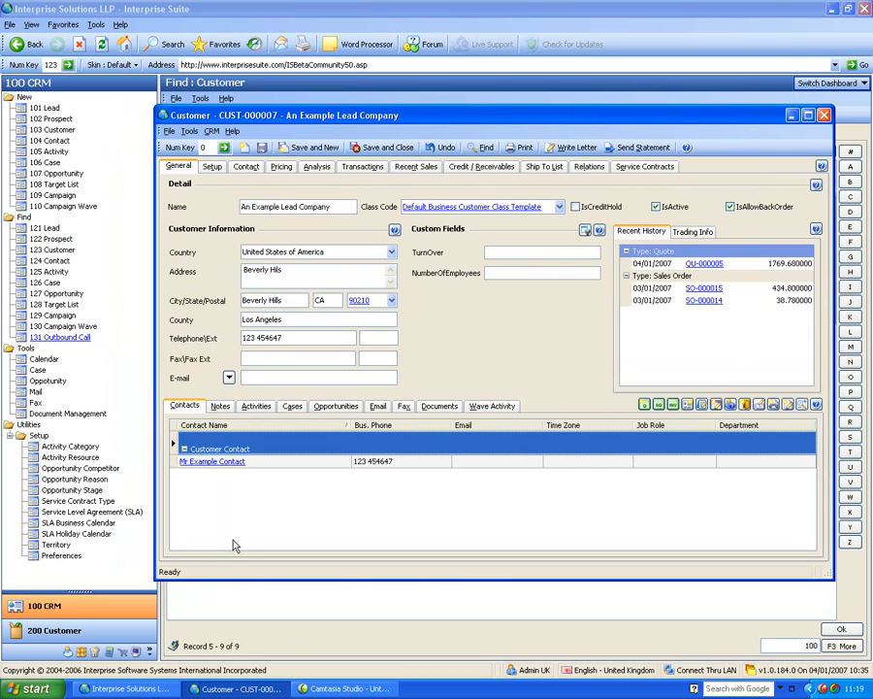
Browse the customer's notes and activities, switching activities between month and list views and zooming the activity panel in and out.
left_click(220, 407)
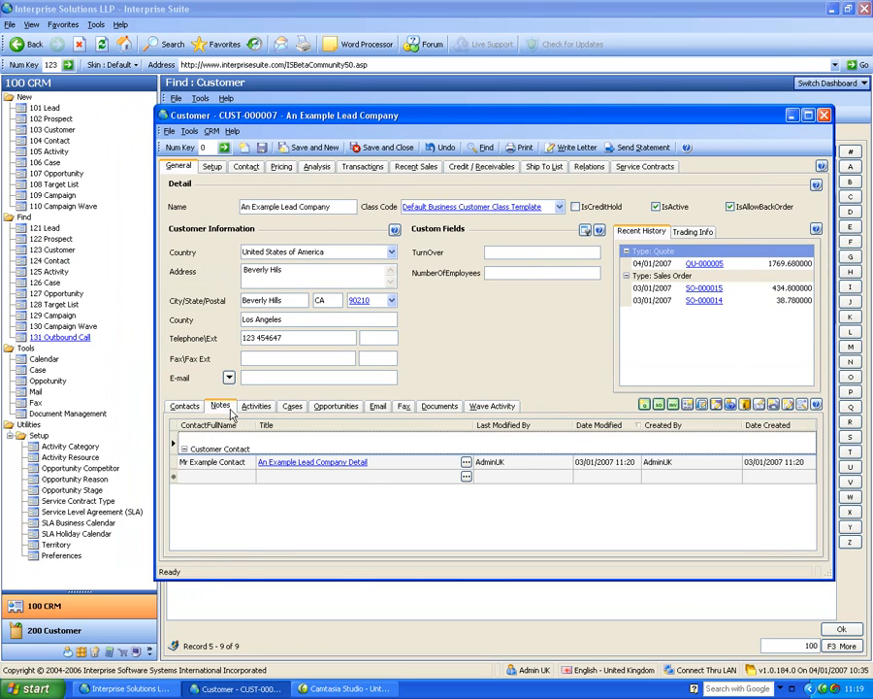
left_click(254, 407)
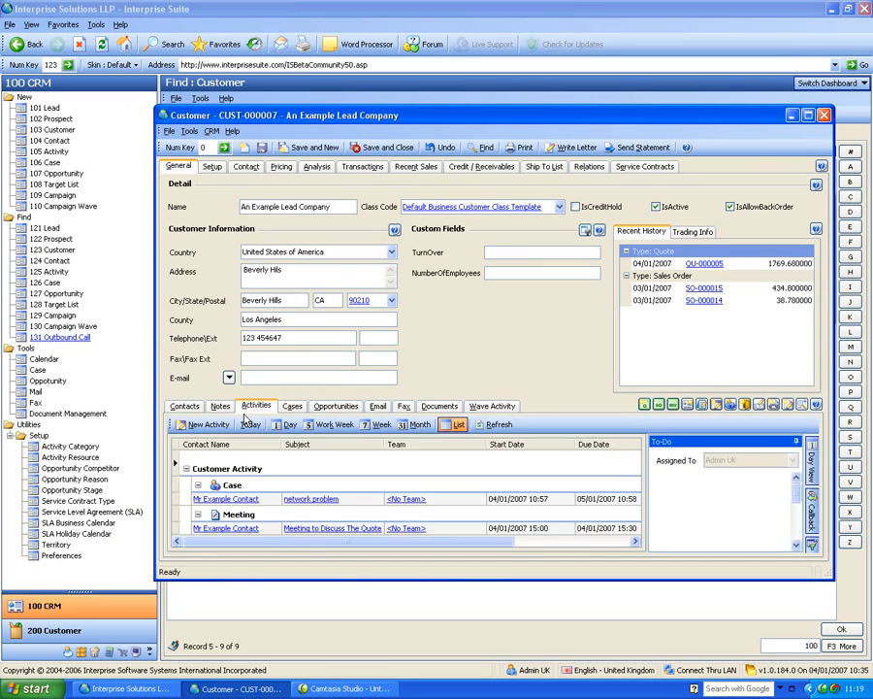
left_click(417, 424)
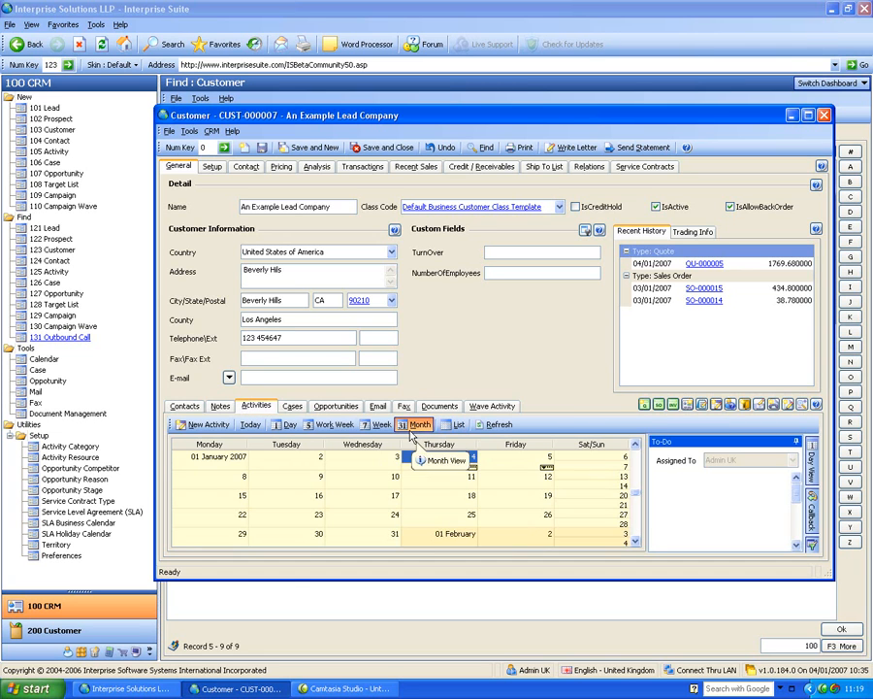
left_click(454, 424)
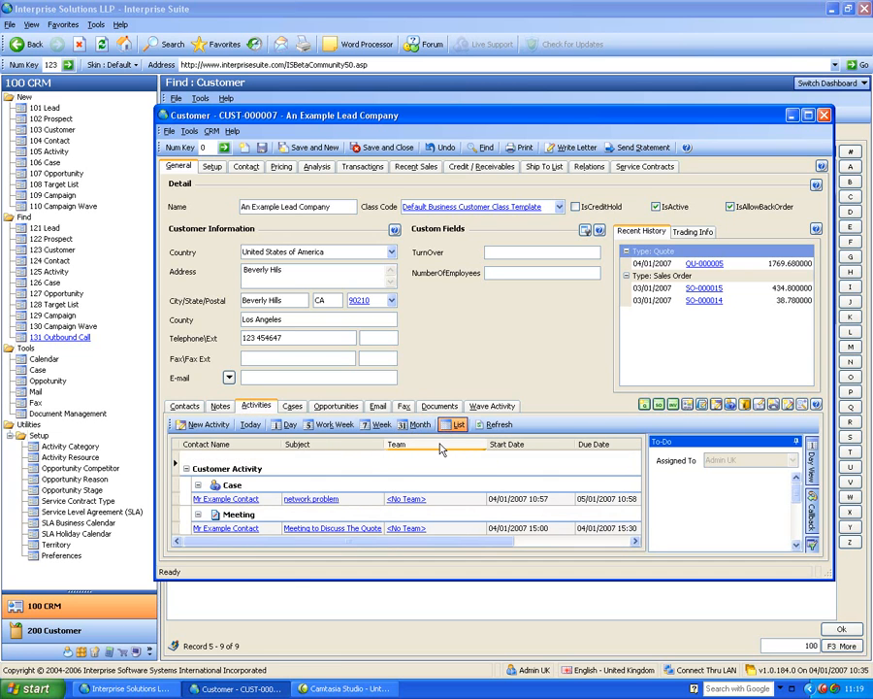
left_click(802, 403)
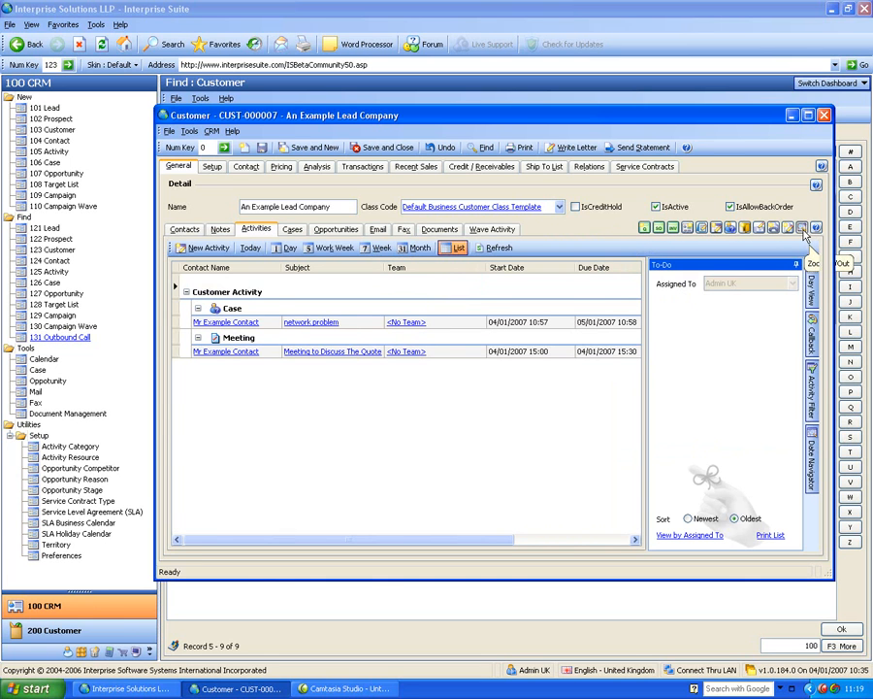
left_click(803, 233)
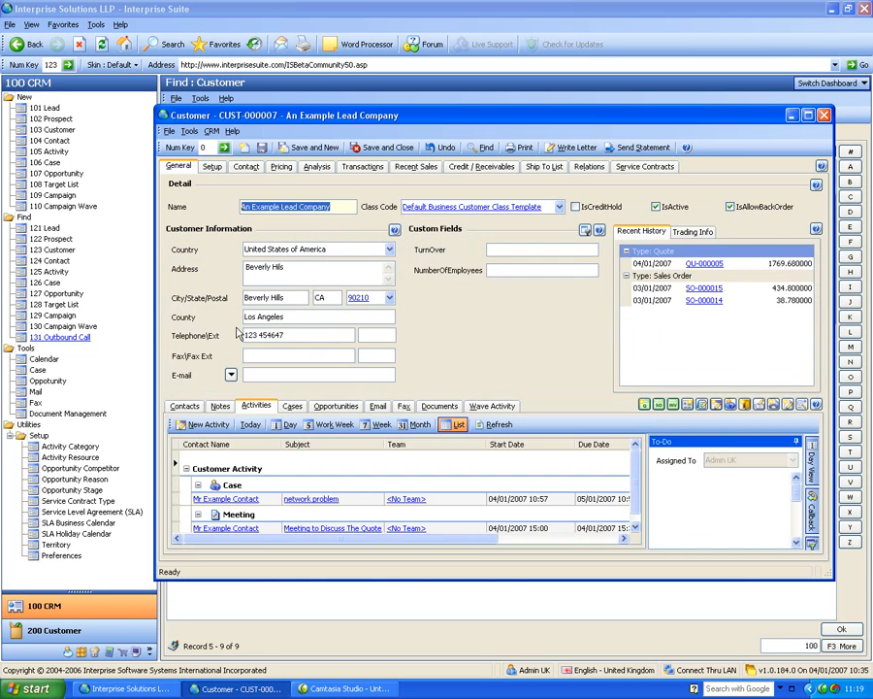
Browse the customer's cases, opportunities, email, fax, wave activity, documents and contacts lists.
left_click(291, 405)
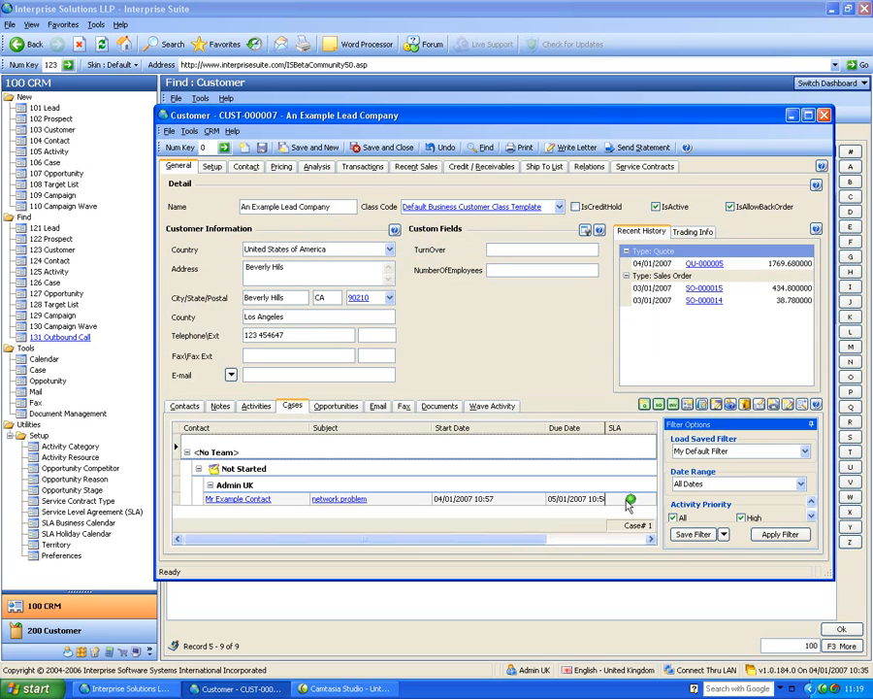
left_click(324, 408)
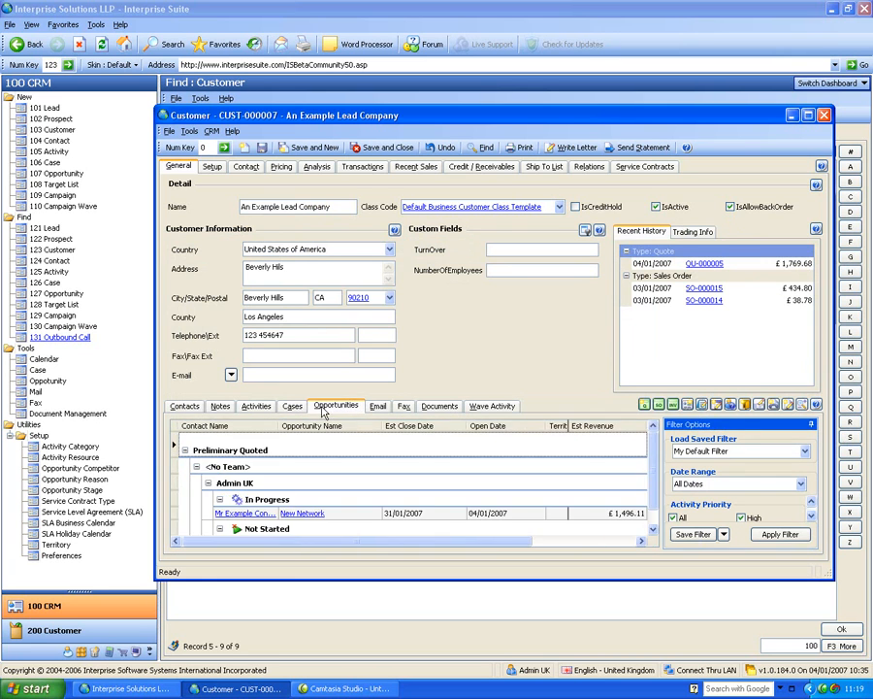
left_click(377, 407)
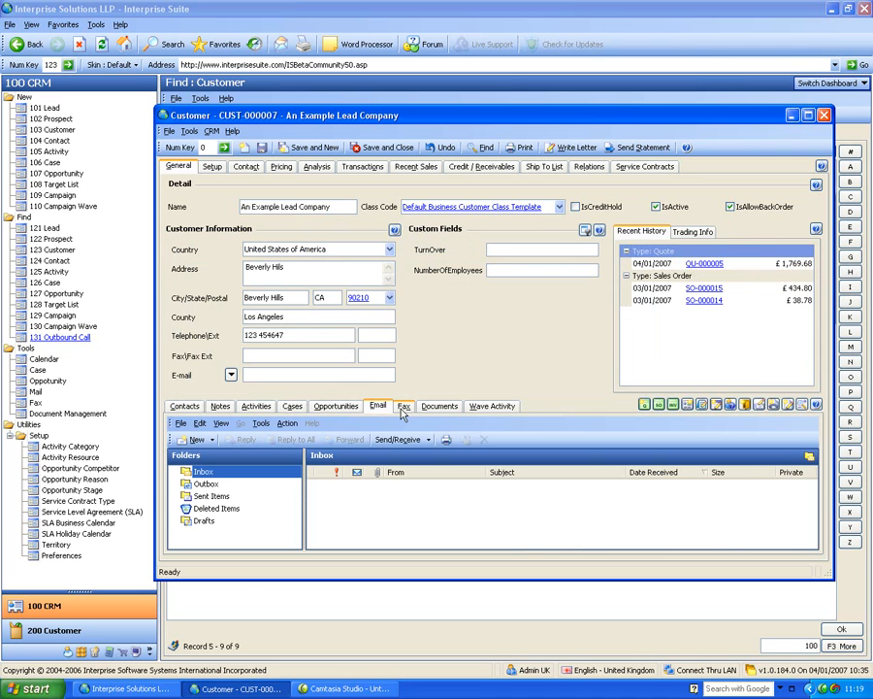
left_click(436, 409)
left_click(482, 409)
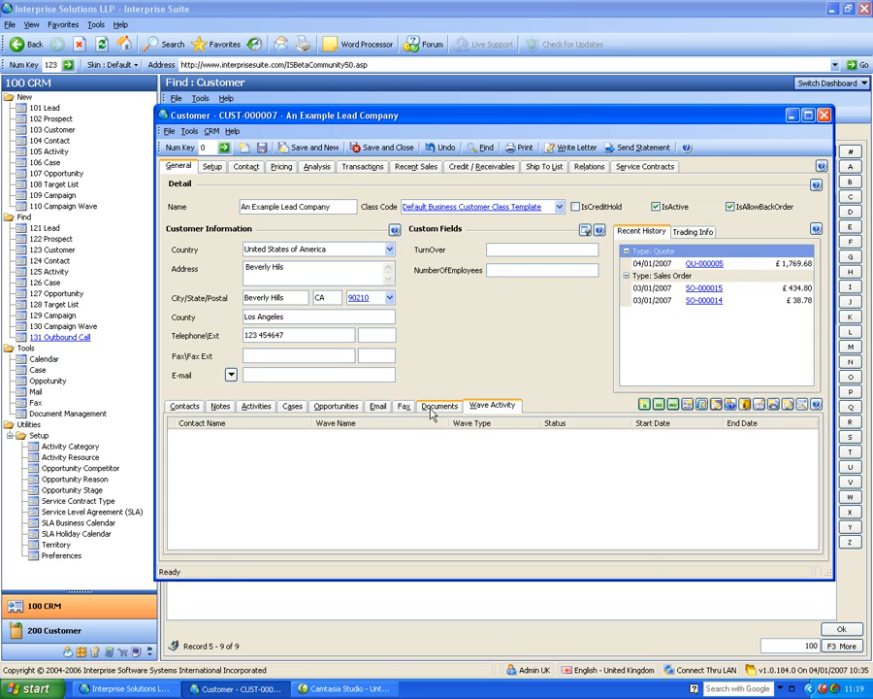
left_click(434, 409)
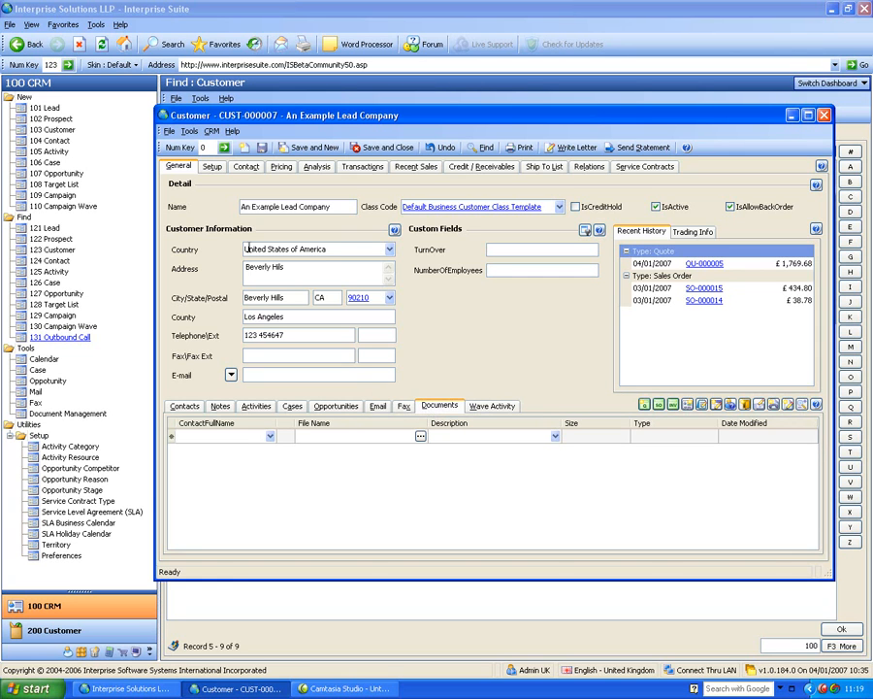
left_click(185, 405)
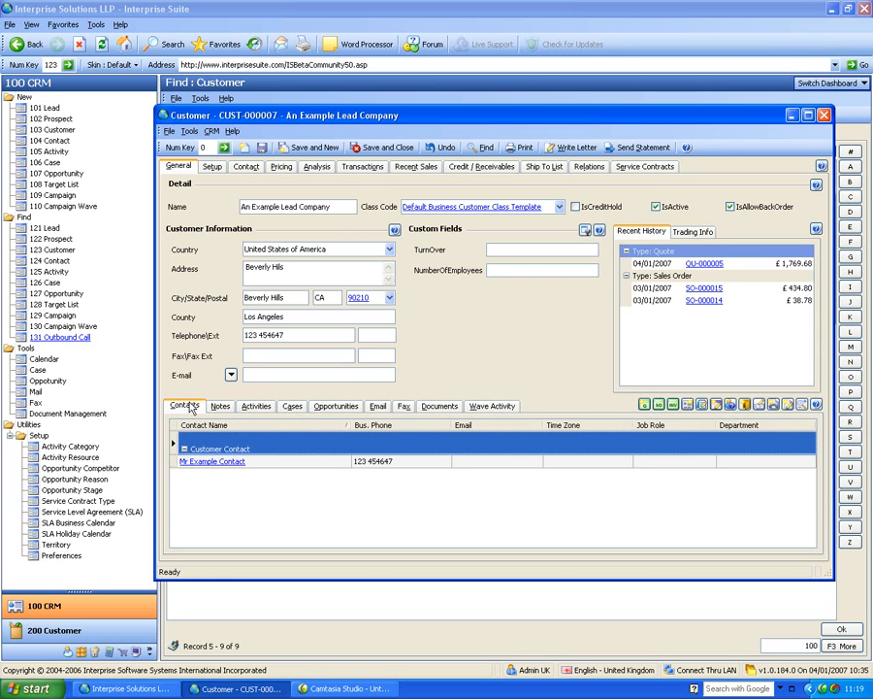
View the customer's contact details, then return to the general details and show the trading info.
left_click(246, 166)
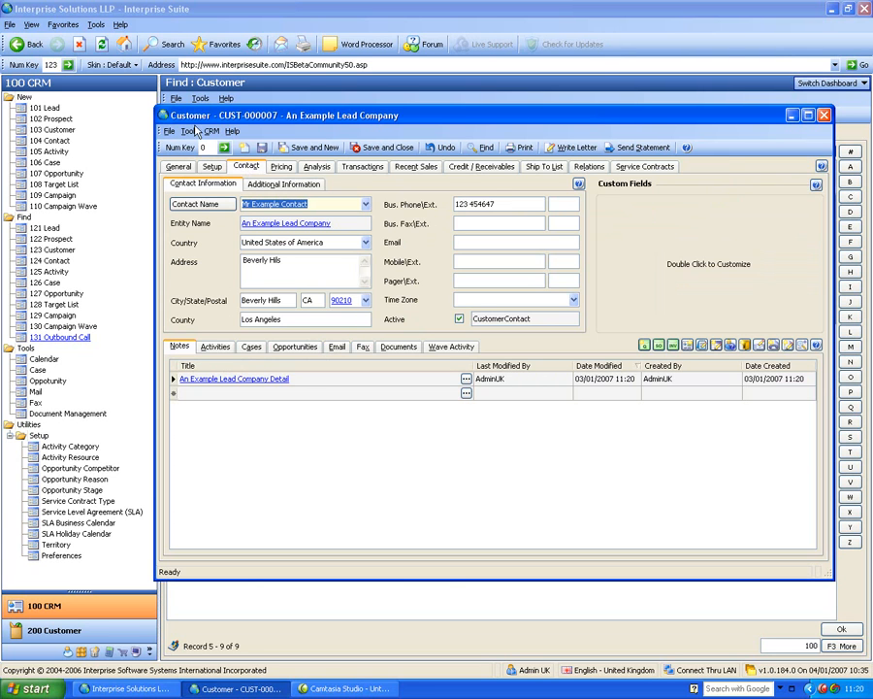
left_click(177, 166)
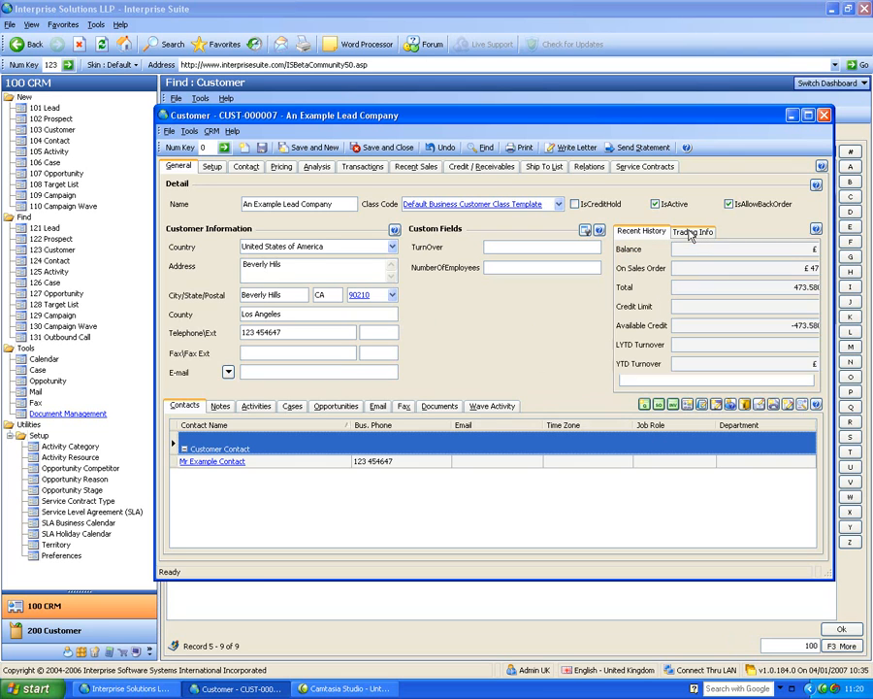
left_click(691, 235)
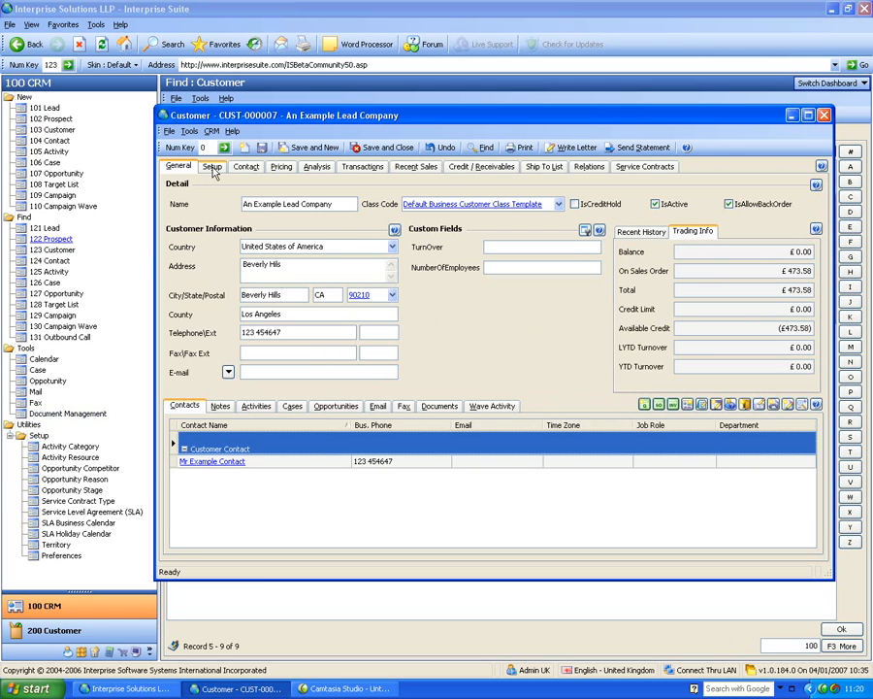